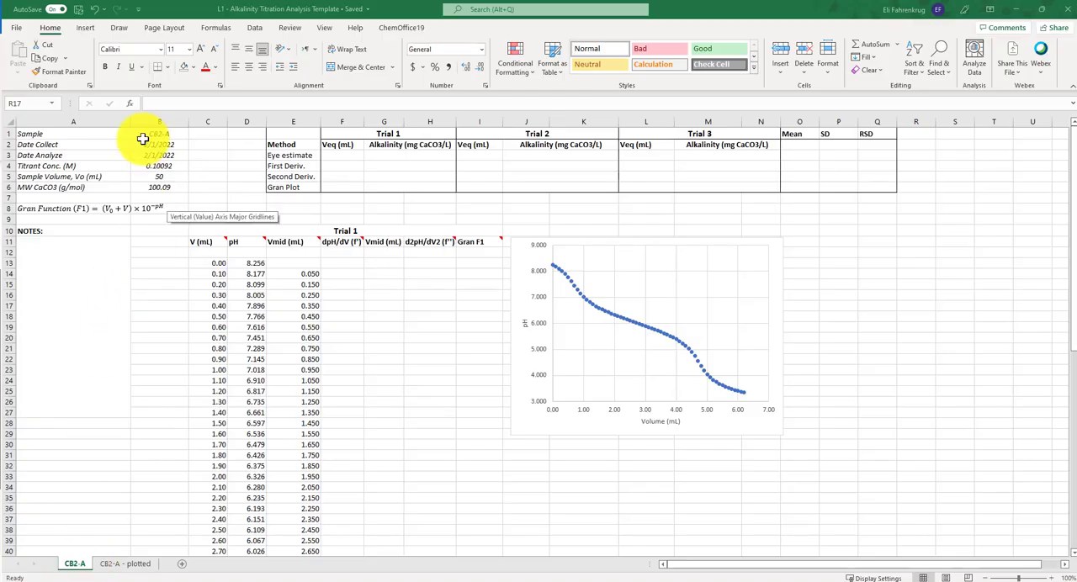
- Examine the sample information block, covering sample name, dates, titrant concentration, sample volume and CaCO3 molar mass, plus Trial 1's alkalinity cells
{"action": "left_click_drag", "start_coordinate": [53, 137], "coordinate": [171, 194]}
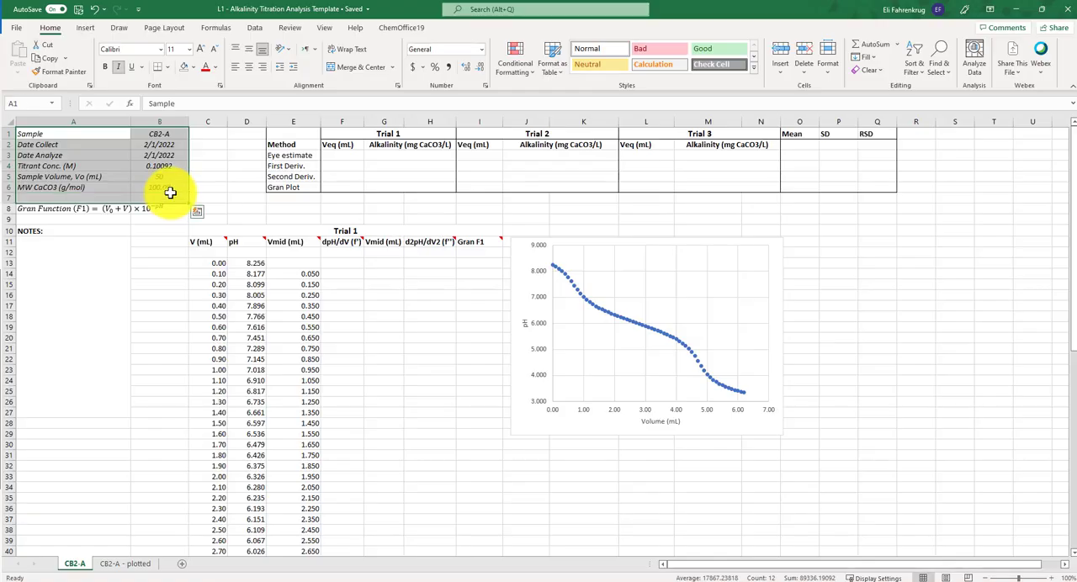
{"action": "left_click", "coordinate": [172, 186]}
{"action": "left_click", "coordinate": [164, 133]}
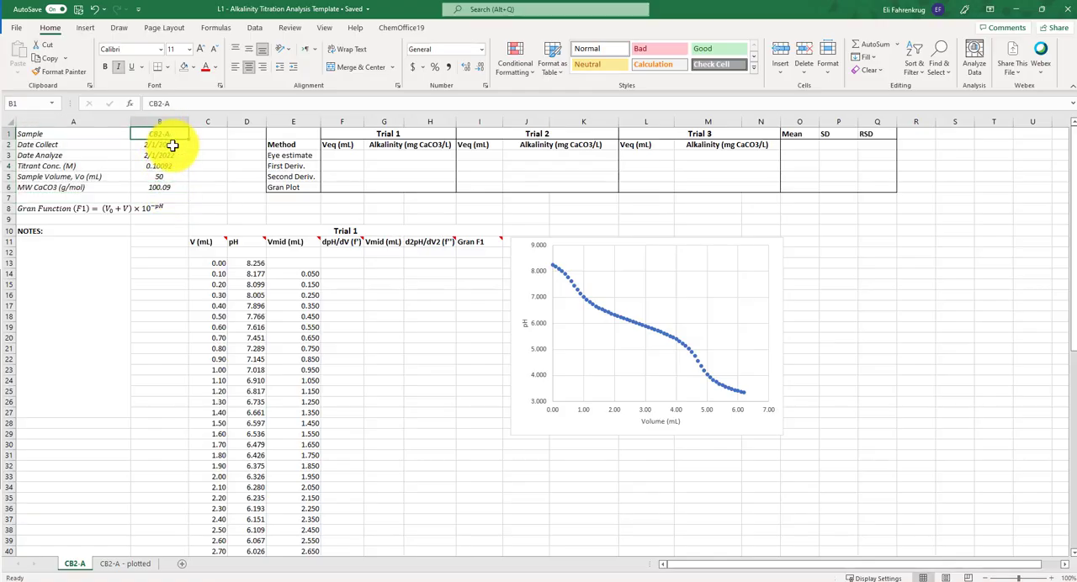
{"action": "left_click", "coordinate": [172, 145]}
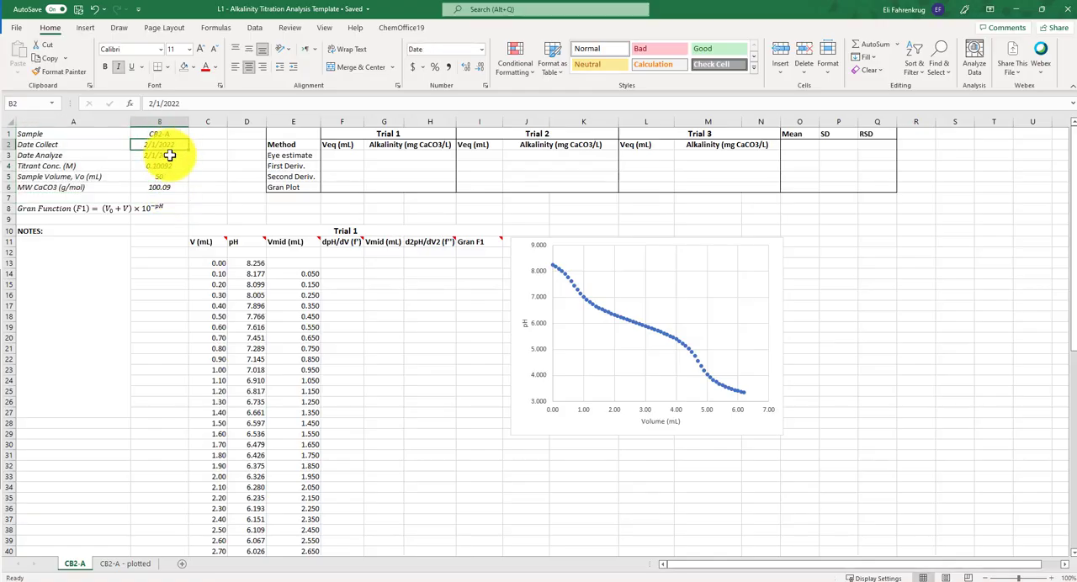
{"action": "left_click", "coordinate": [170, 165]}
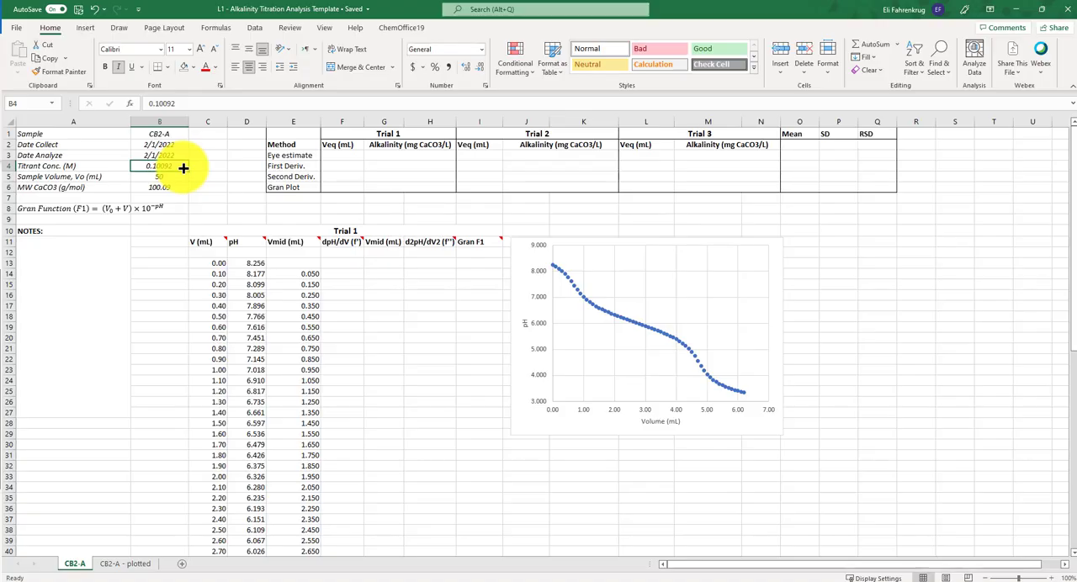
{"action": "left_click", "coordinate": [165, 178]}
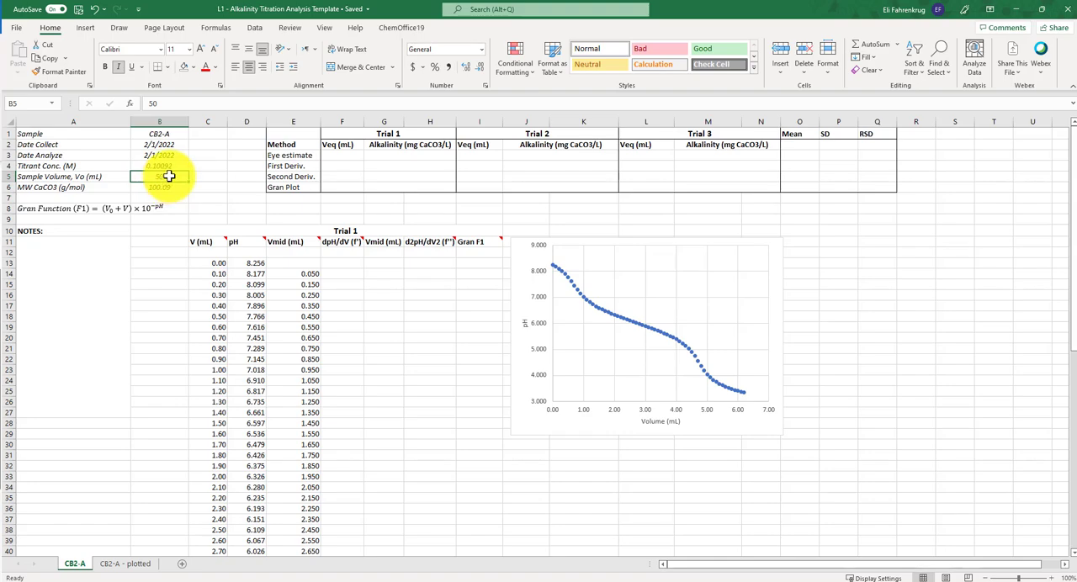
{"action": "left_click", "coordinate": [166, 189]}
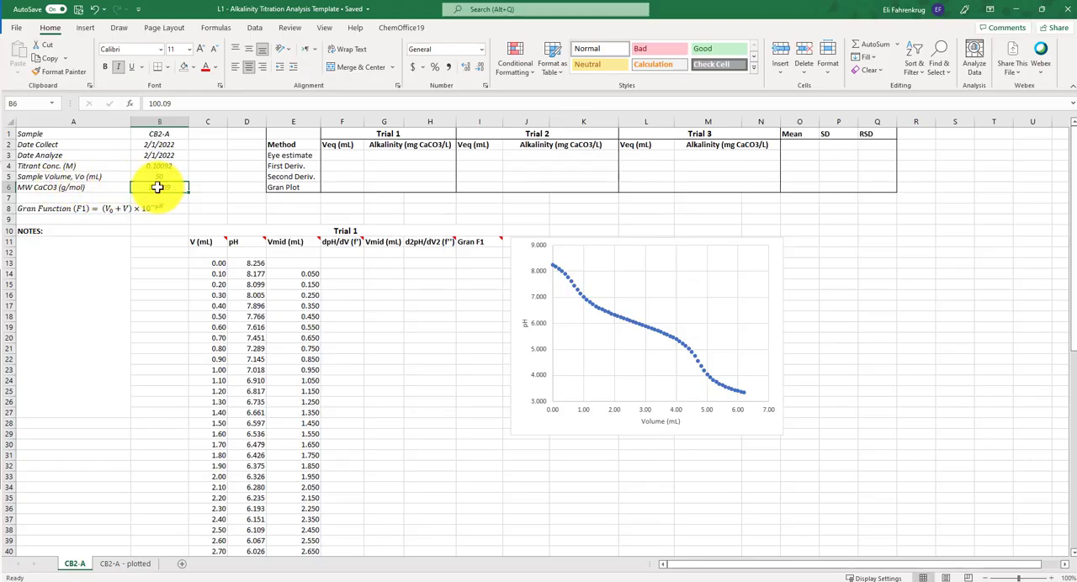
{"action": "left_click_drag", "start_coordinate": [396, 145], "coordinate": [397, 177]}
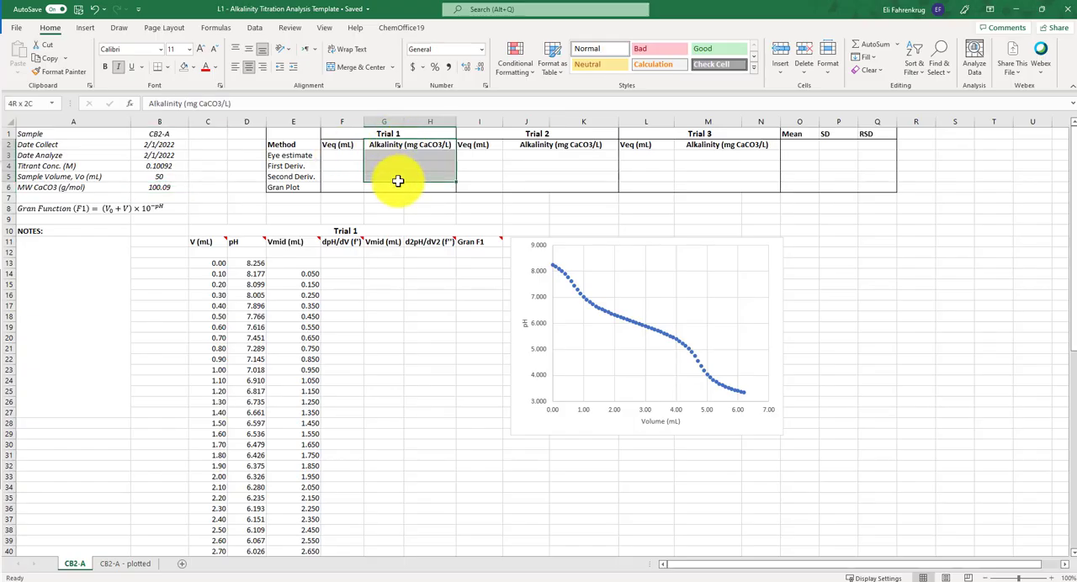
{"action": "left_click", "coordinate": [159, 154]}
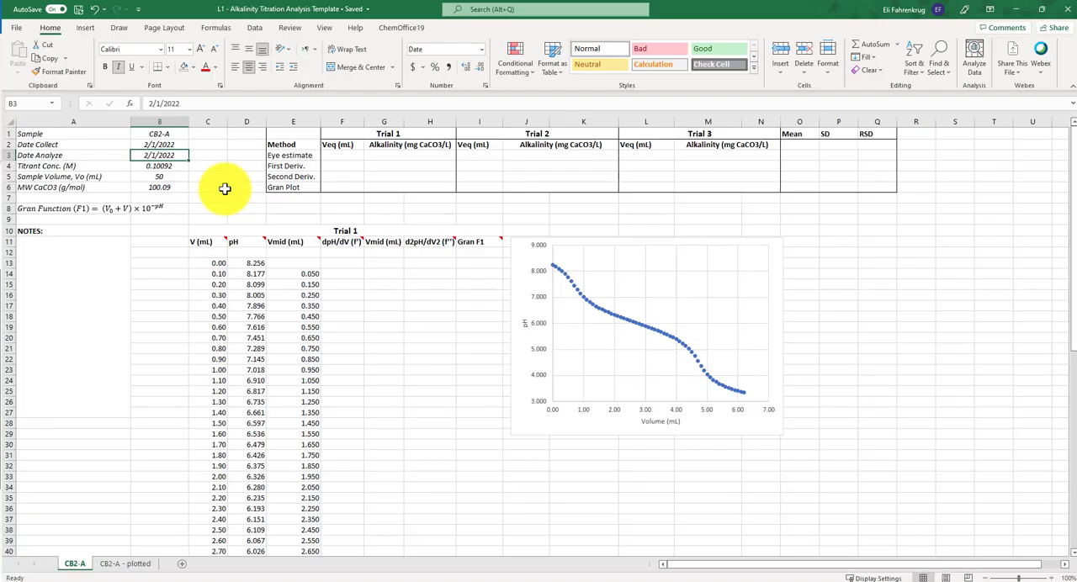
- Examine the listed endpoint methods, the Gran function equation and the Trial 1 data columns down the sheet
{"action": "left_click", "coordinate": [286, 166]}
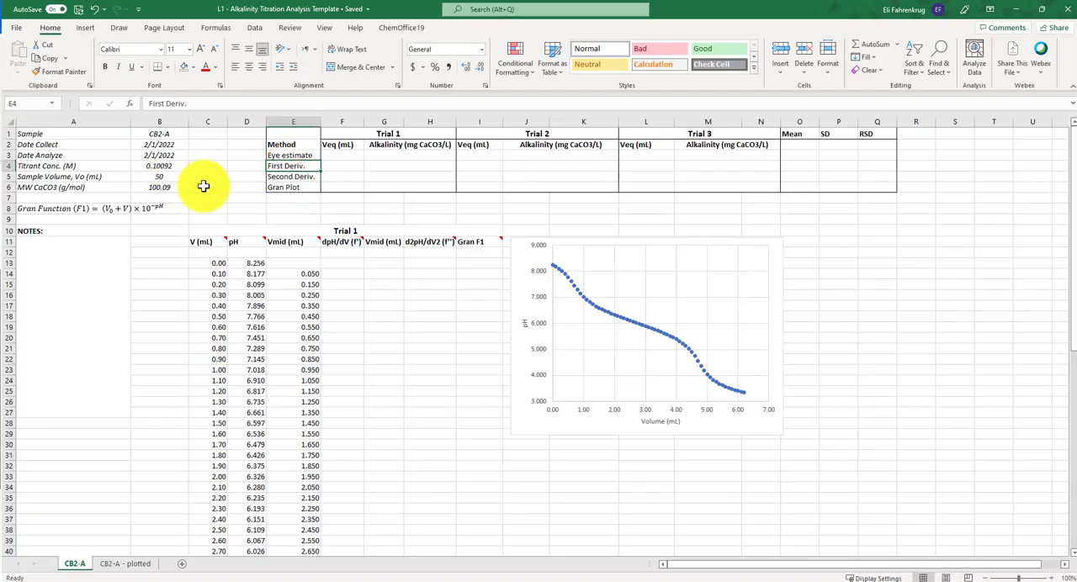
{"action": "left_click", "coordinate": [281, 176]}
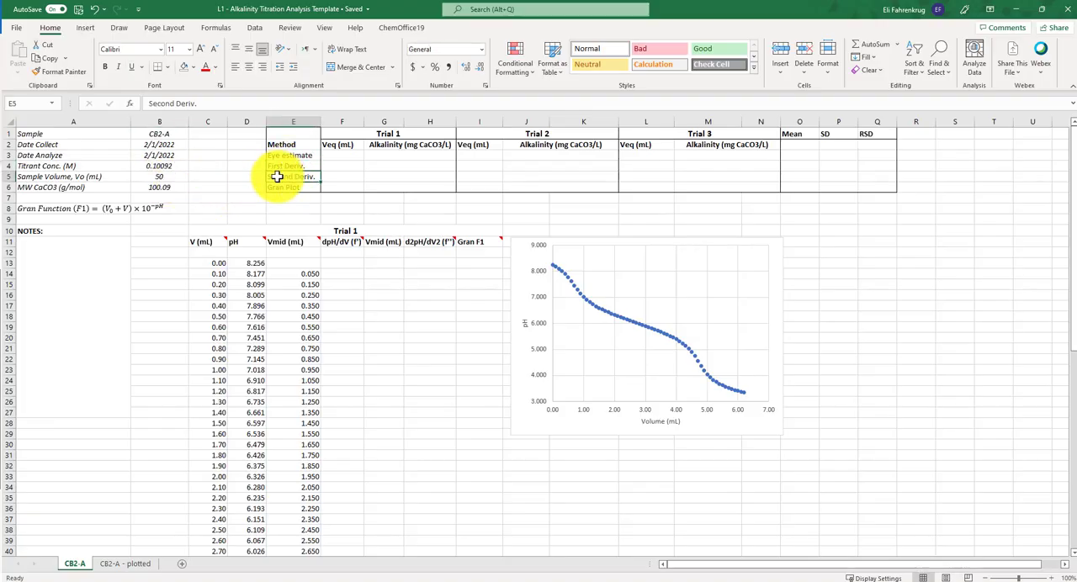
{"action": "left_click", "coordinate": [279, 187]}
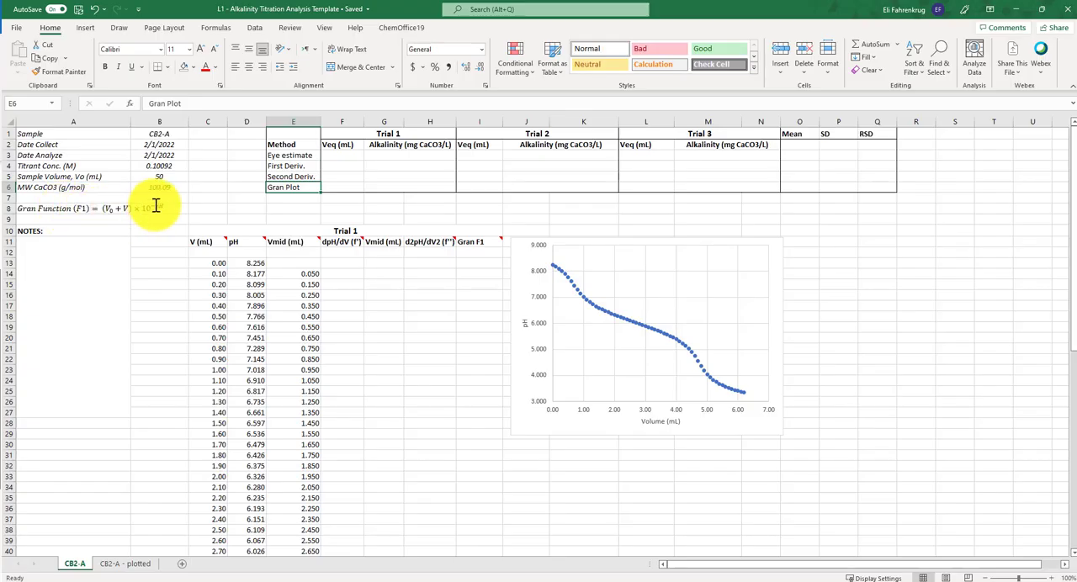
{"action": "left_click", "coordinate": [85, 211]}
{"action": "left_click", "coordinate": [182, 212]}
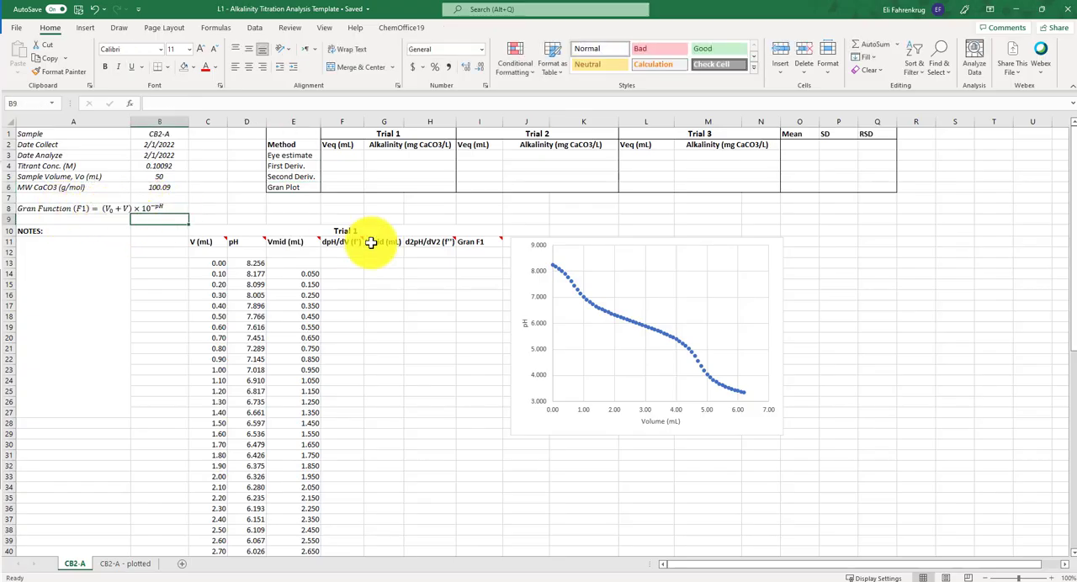
{"action": "left_click", "coordinate": [474, 252]}
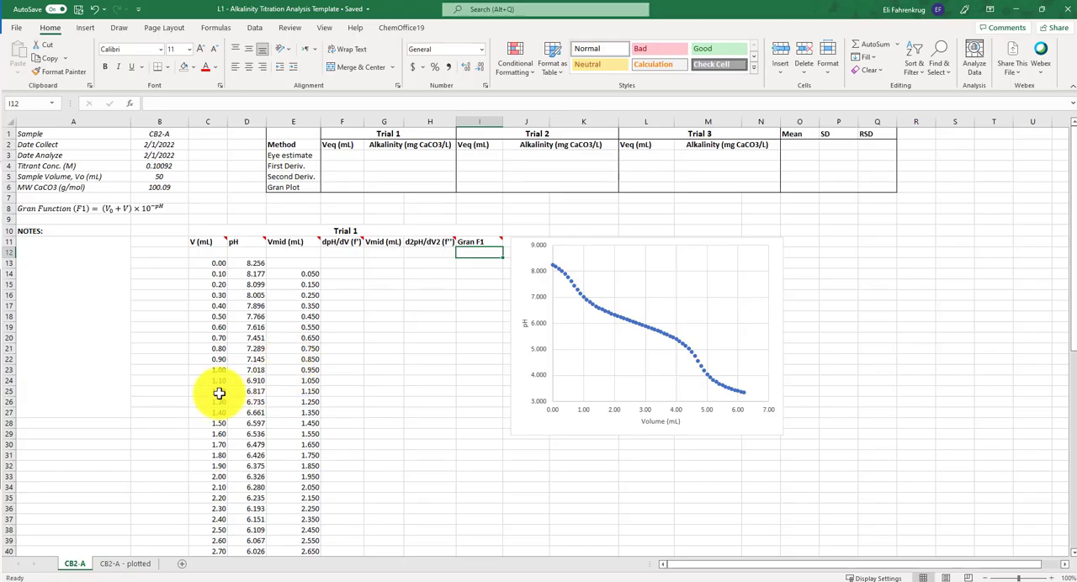
{"action": "scroll", "coordinate": [212, 392], "scroll_direction": "down", "scroll_amount": 3}
{"action": "scroll", "coordinate": [208, 389], "scroll_direction": "down", "scroll_amount": 5}
{"action": "scroll", "coordinate": [211, 378], "scroll_direction": "up", "scroll_amount": 8}
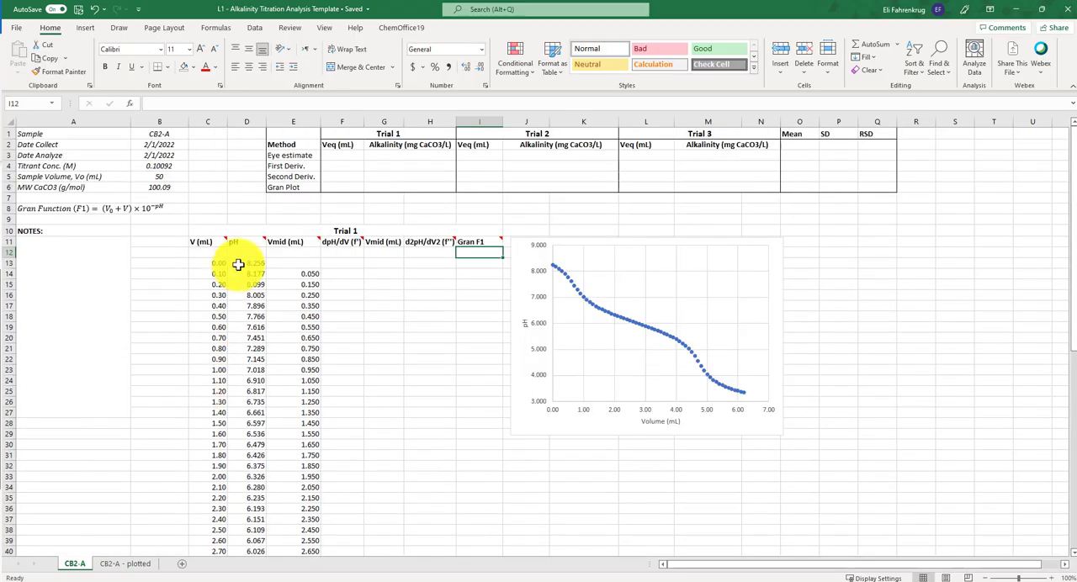
{"action": "scroll", "coordinate": [365, 397], "scroll_direction": "down", "scroll_amount": 3}
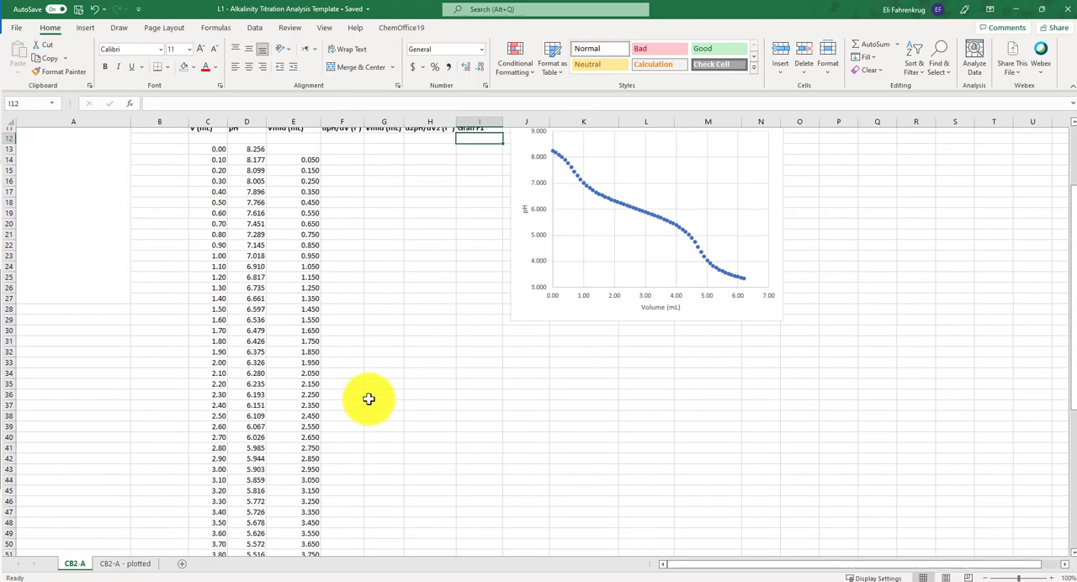
{"action": "scroll", "coordinate": [366, 398], "scroll_direction": "up", "scroll_amount": 3}
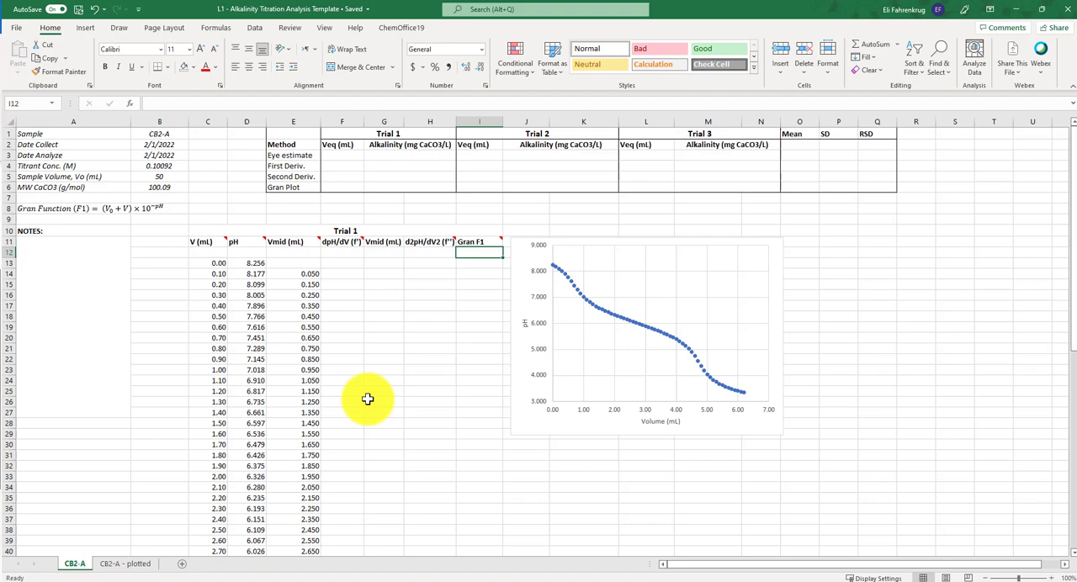
- Create a copy of the CB2-A sheet and place it at the end of the workbook
{"action": "right_click", "coordinate": [72, 570]}
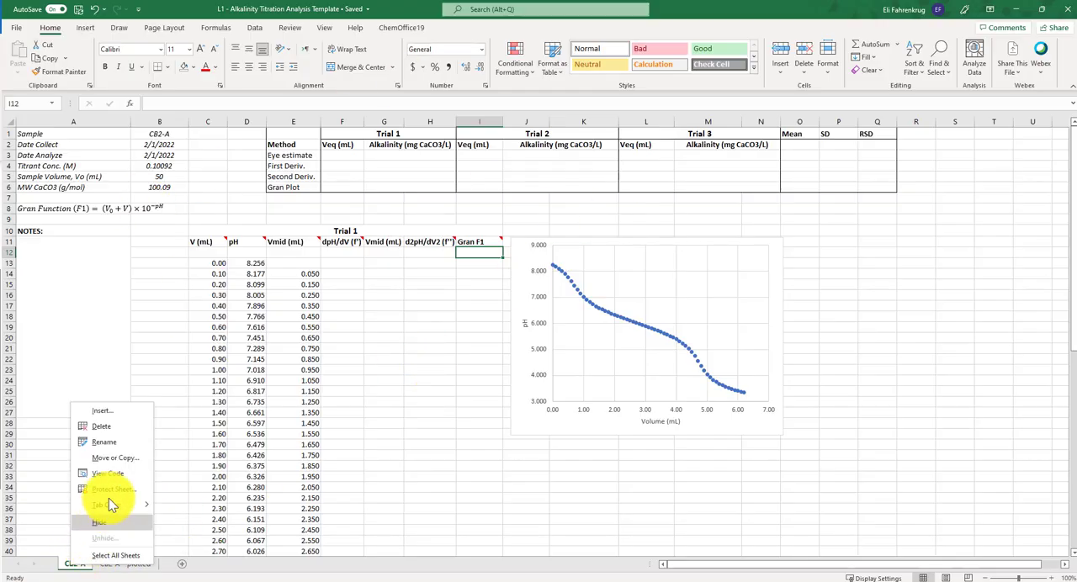
{"action": "left_click", "coordinate": [116, 469]}
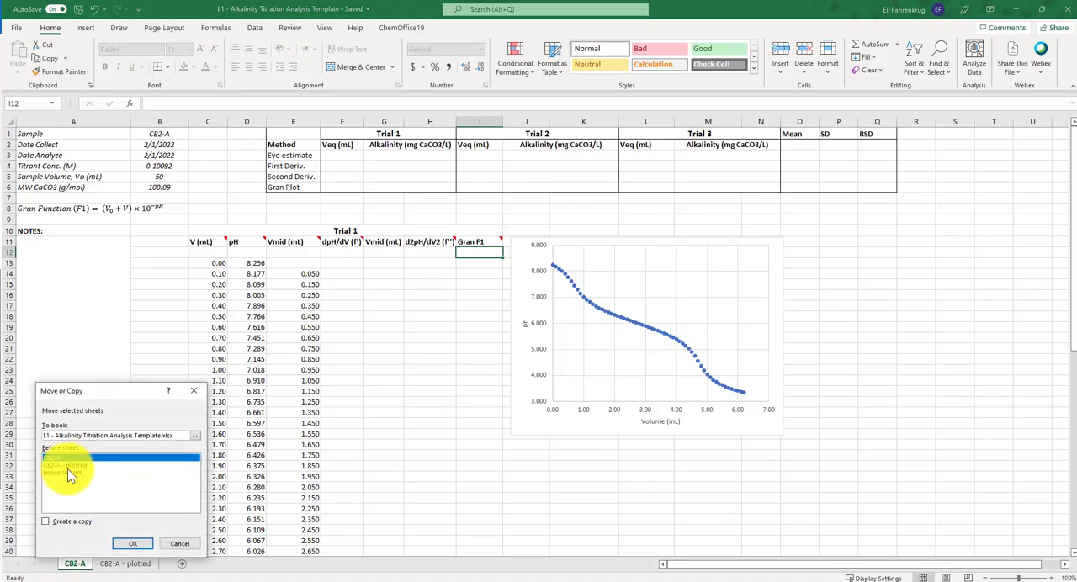
{"action": "left_click", "coordinate": [45, 523]}
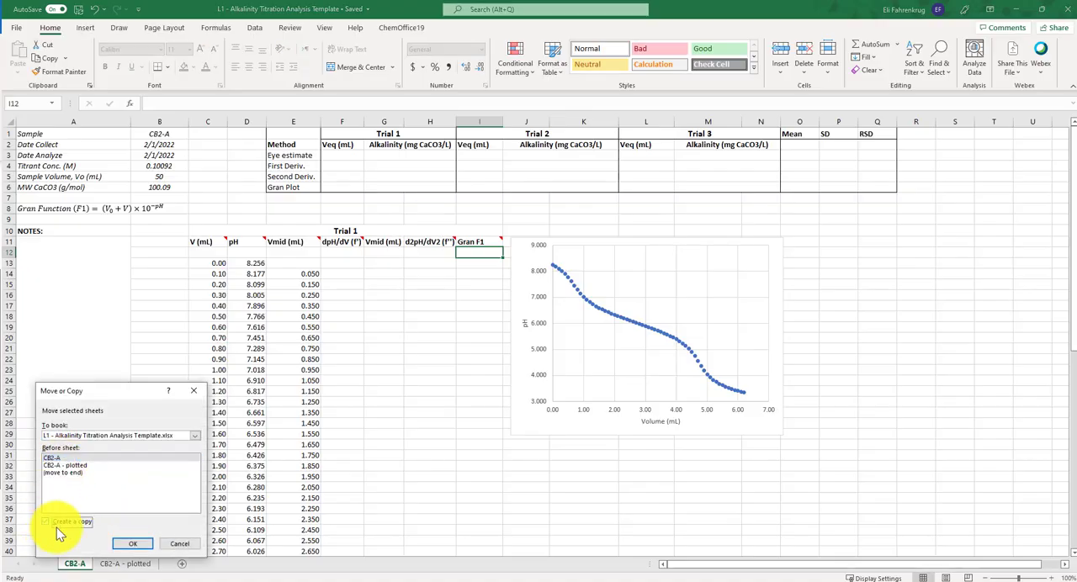
{"action": "left_click", "coordinate": [69, 473]}
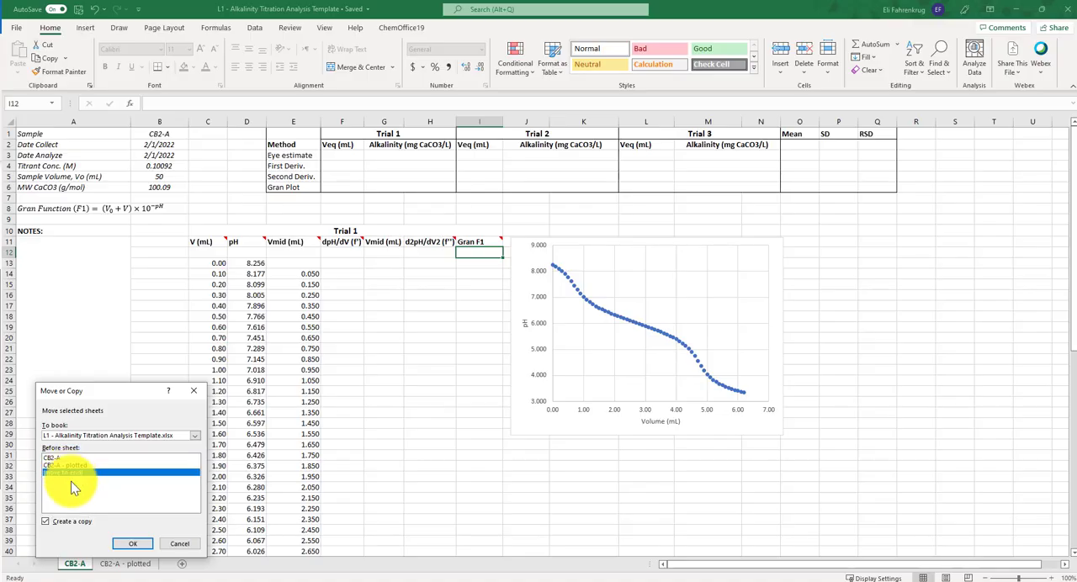
{"action": "left_click", "coordinate": [135, 544]}
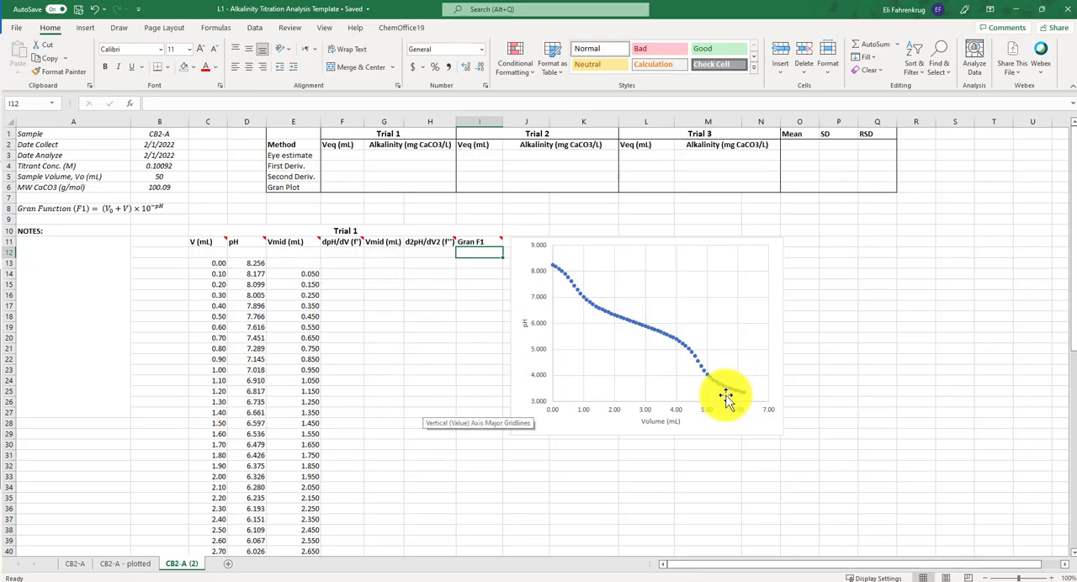
- Return to the original CB2-A sheet and examine the Trial 1 volume and pH data and the titration curve
{"action": "left_click", "coordinate": [81, 568]}
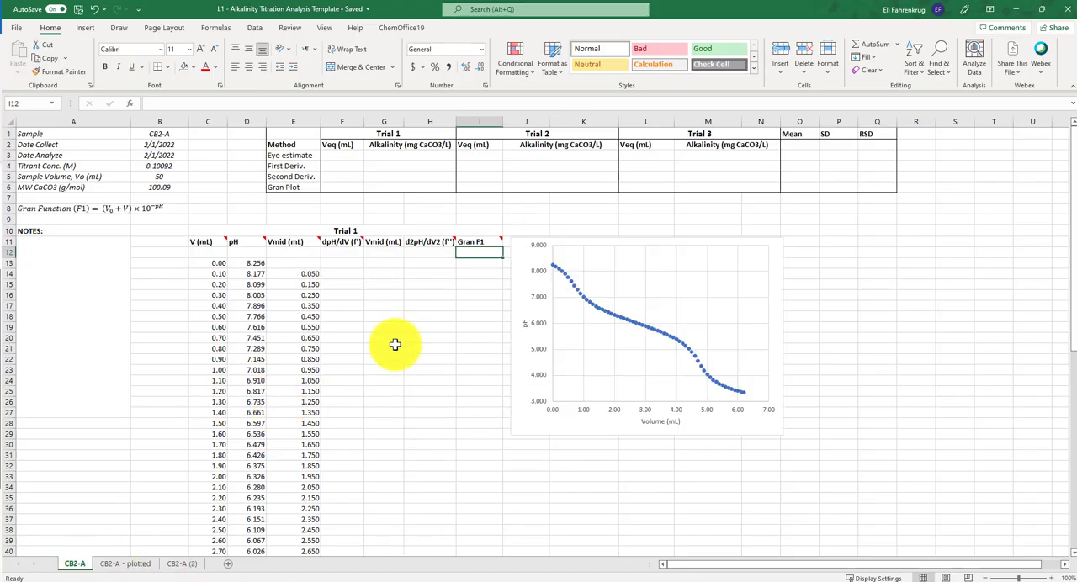
{"action": "left_click_drag", "start_coordinate": [217, 263], "coordinate": [233, 312]}
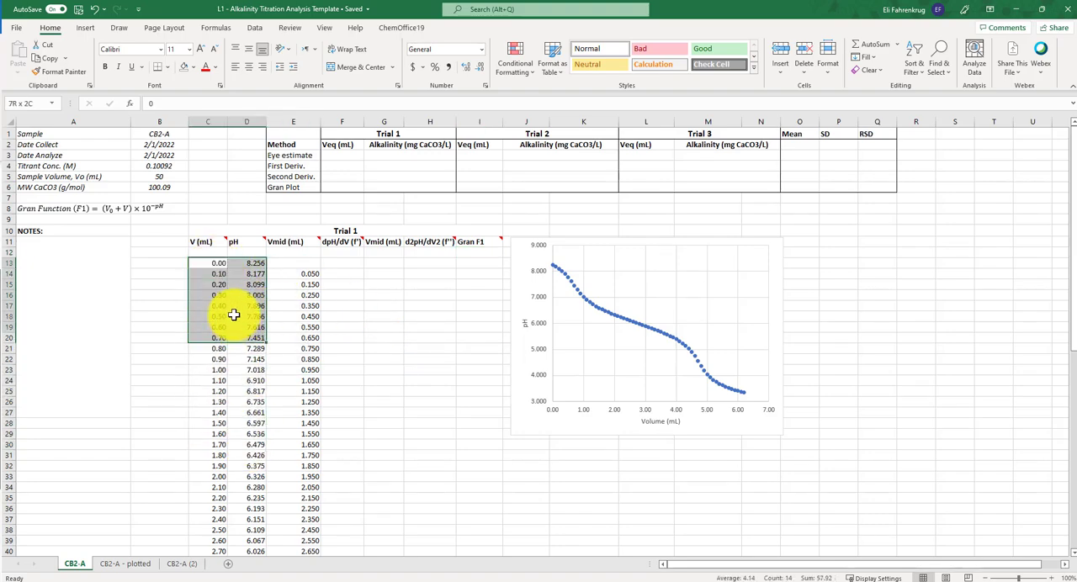
{"action": "left_click", "coordinate": [210, 359]}
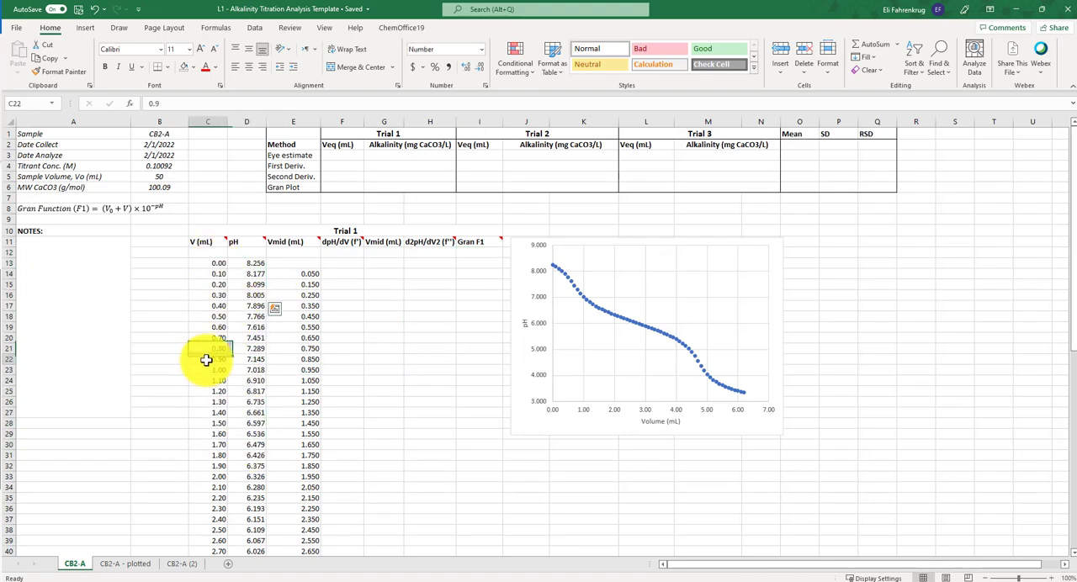
{"action": "left_click", "coordinate": [217, 263]}
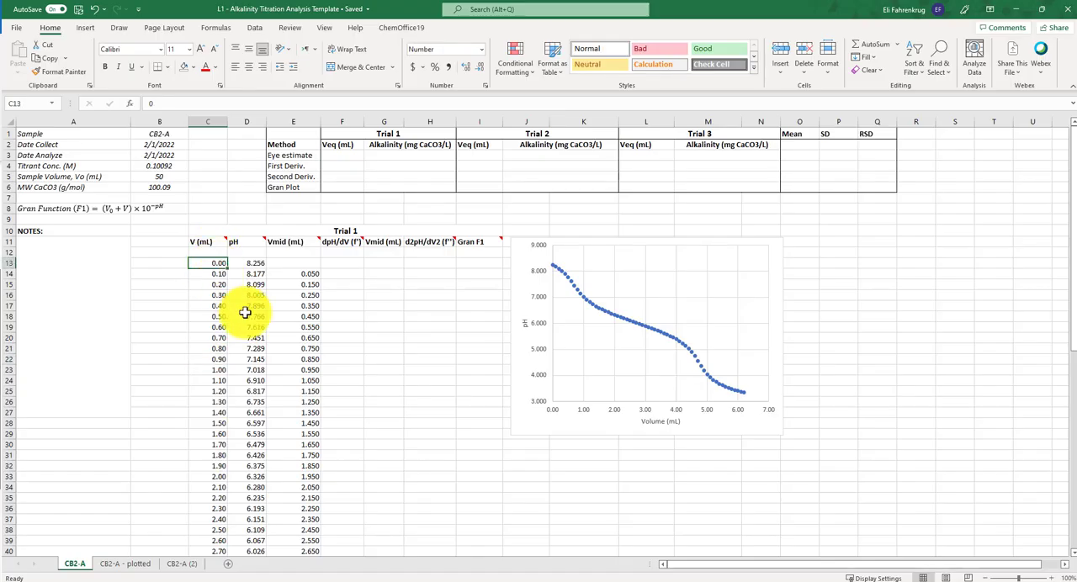
{"action": "left_click", "coordinate": [252, 263]}
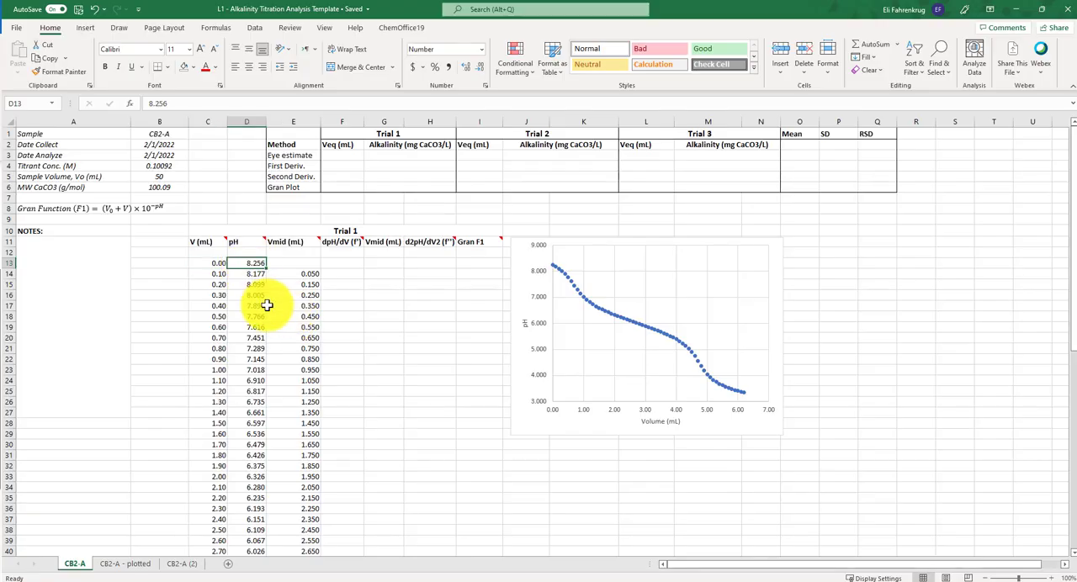
{"action": "scroll", "coordinate": [219, 278], "scroll_direction": "down", "scroll_amount": 5}
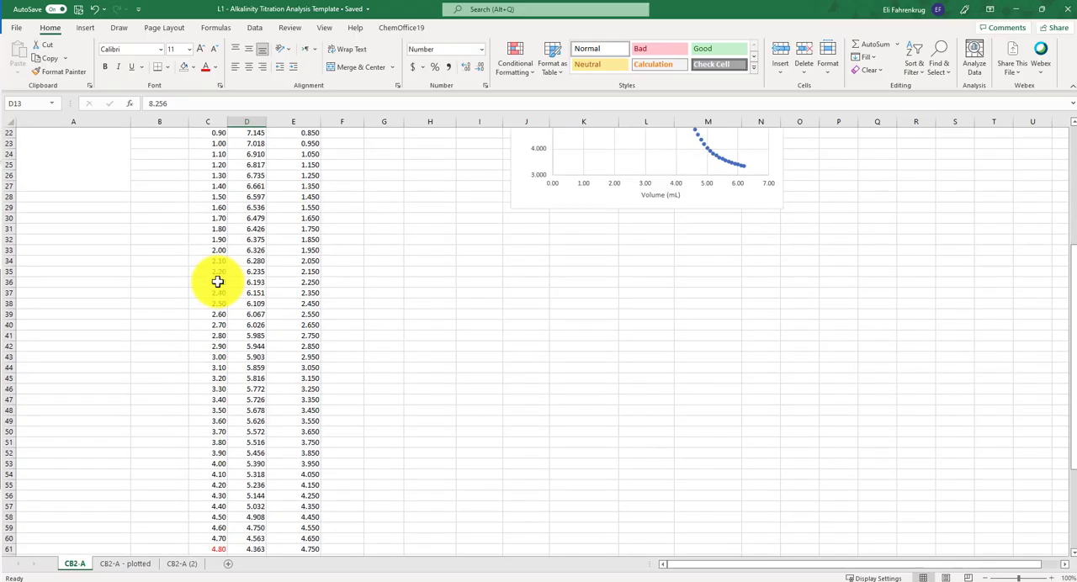
{"action": "scroll", "coordinate": [219, 278], "scroll_direction": "up", "scroll_amount": 5}
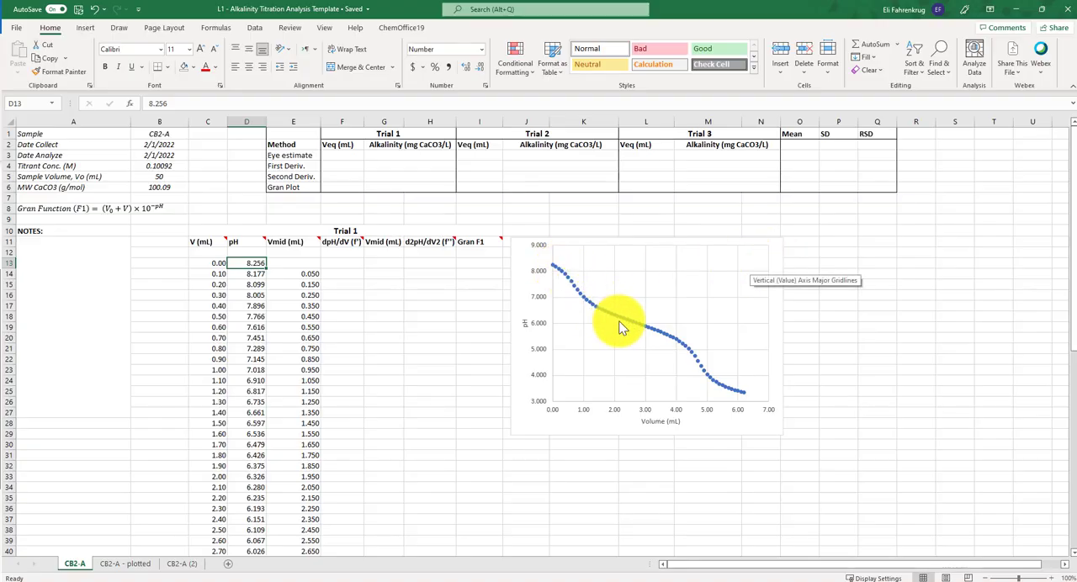
{"action": "mouse_move", "coordinate": [619, 323]}
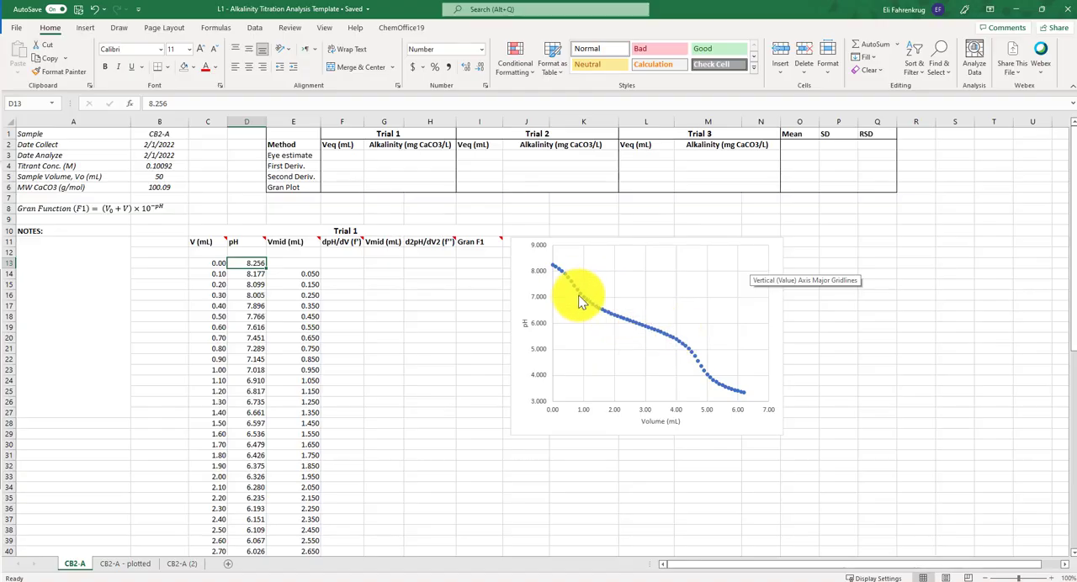
{"action": "mouse_move", "coordinate": [587, 304]}
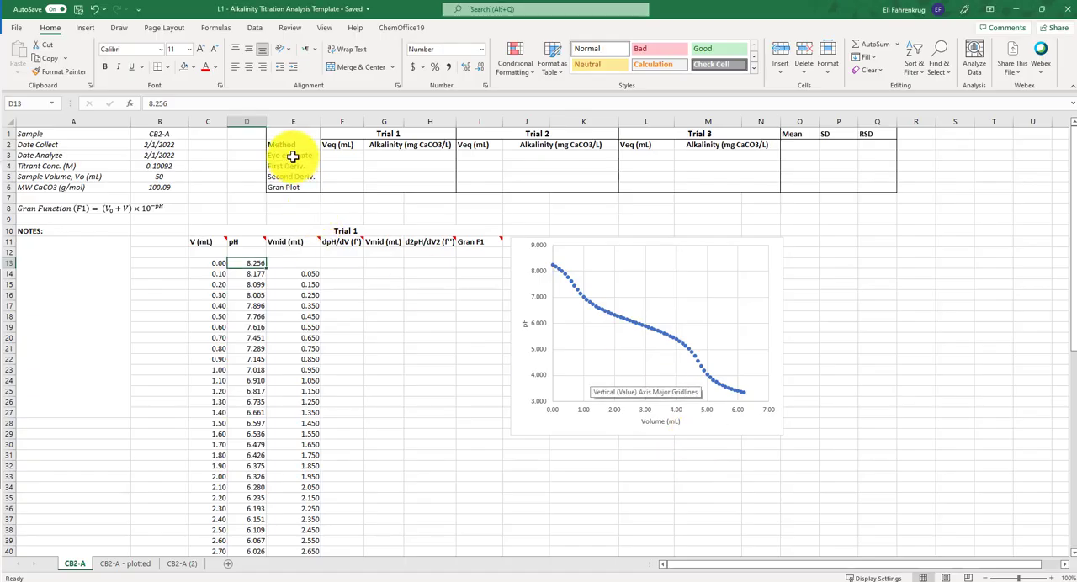
- Enlarge the pH versus volume titration chart in both height and width
{"action": "left_click", "coordinate": [757, 436]}
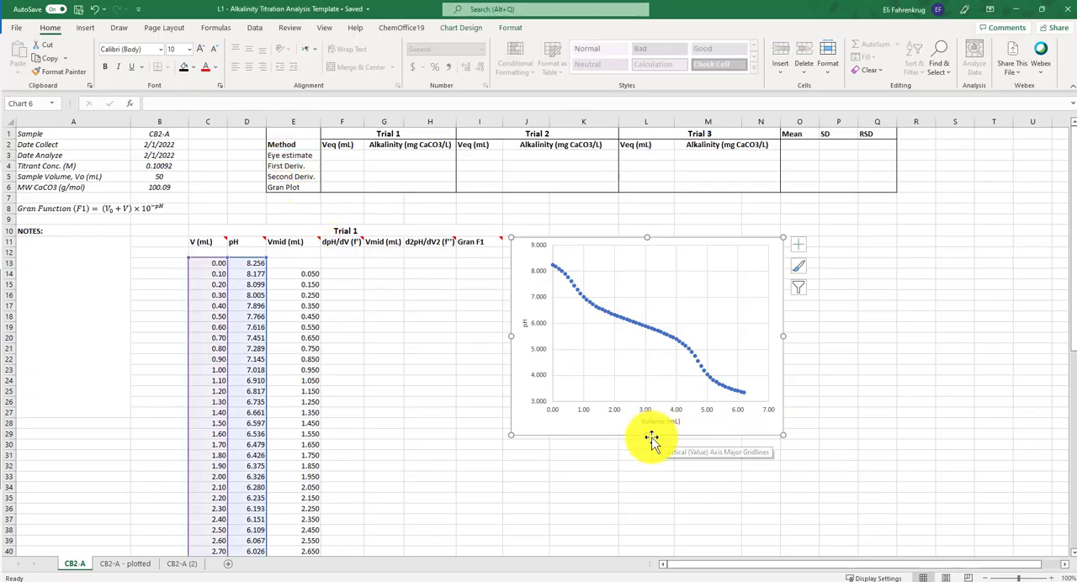
{"action": "scroll", "coordinate": [648, 510], "scroll_direction": "down", "scroll_amount": 1}
{"action": "left_click_drag", "start_coordinate": [641, 545], "coordinate": [645, 524]}
{"action": "left_click_drag", "start_coordinate": [783, 368], "coordinate": [833, 362]}
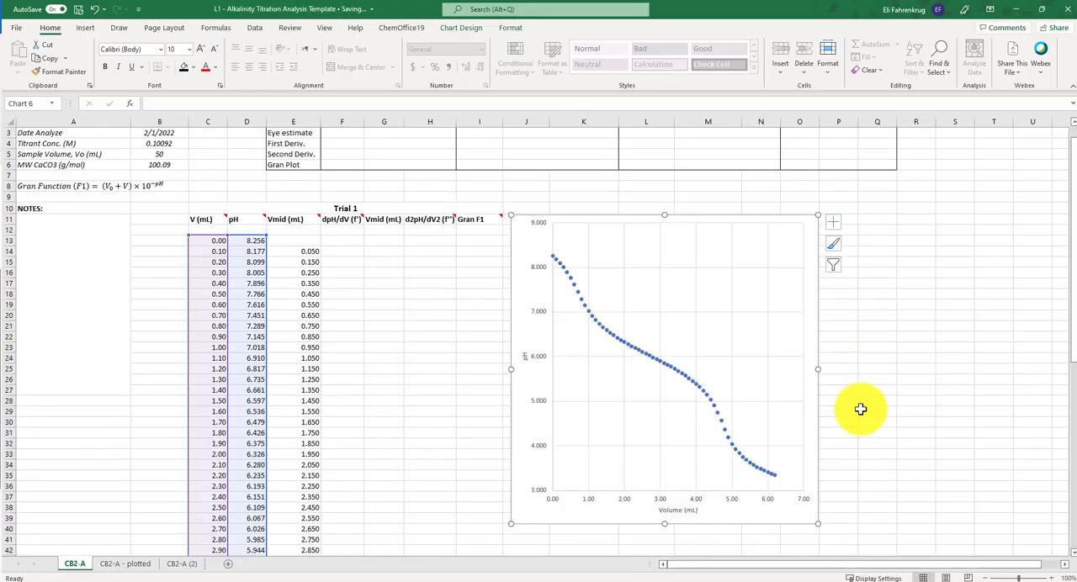
{"action": "scroll", "coordinate": [886, 363], "scroll_direction": "up", "scroll_amount": 2}
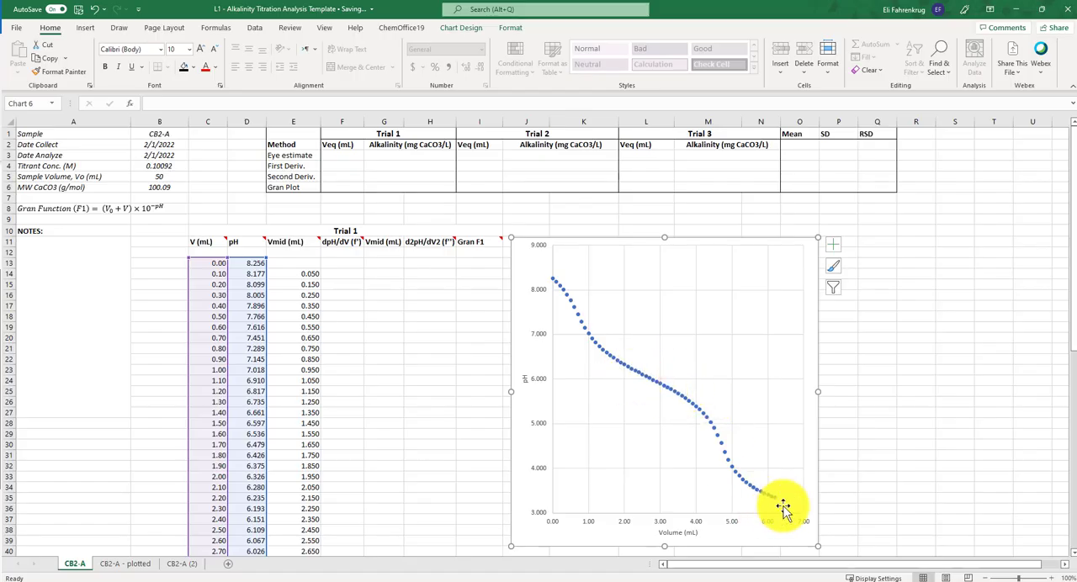
- Inspect the volume and pH of the data point in the middle of the titration curve's second steep drop
{"action": "left_click", "coordinate": [721, 444]}
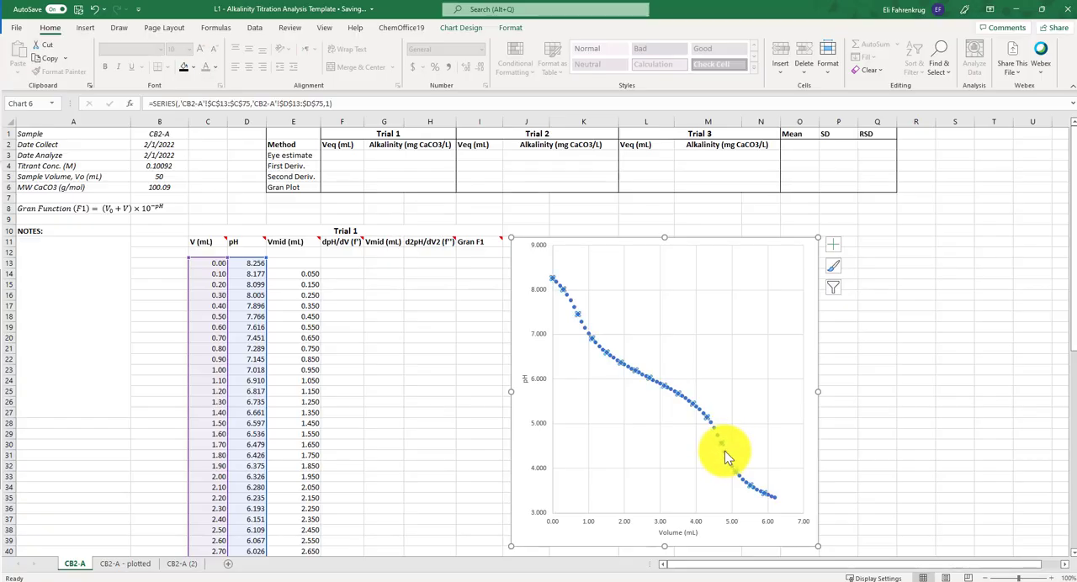
{"action": "left_click", "coordinate": [724, 451]}
{"action": "mouse_move", "coordinate": [725, 453]}
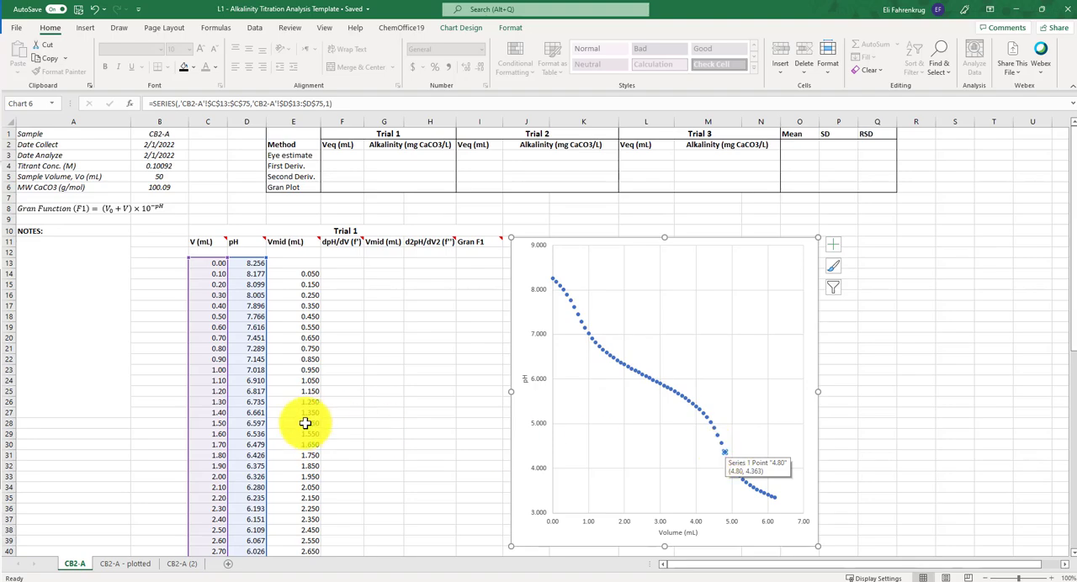
- Locate the 4.80 mL row in the Trial 1 volume data and enter 4.80 as the Trial 1 eye estimate Veq
{"action": "scroll", "coordinate": [170, 458], "scroll_direction": "down", "scroll_amount": 5}
{"action": "scroll", "coordinate": [167, 461], "scroll_direction": "down", "scroll_amount": 5}
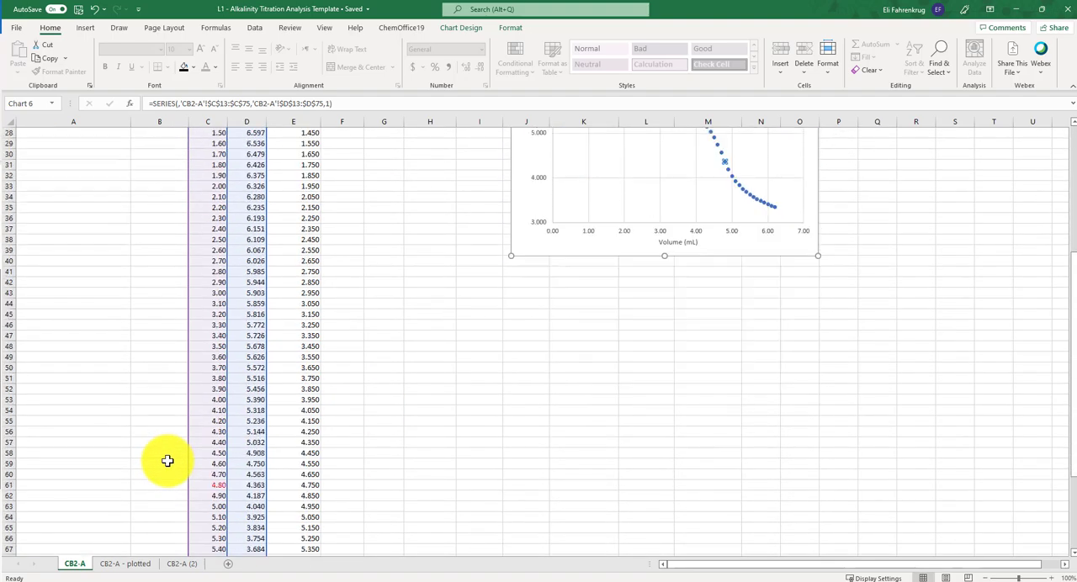
{"action": "left_click", "coordinate": [222, 452]}
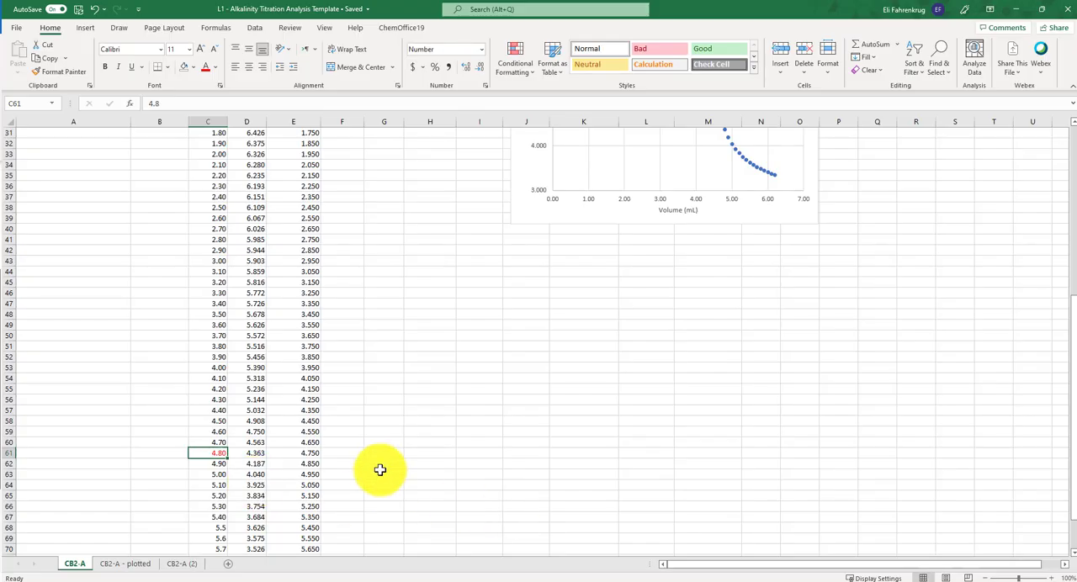
{"action": "scroll", "coordinate": [383, 468], "scroll_direction": "up", "scroll_amount": 10}
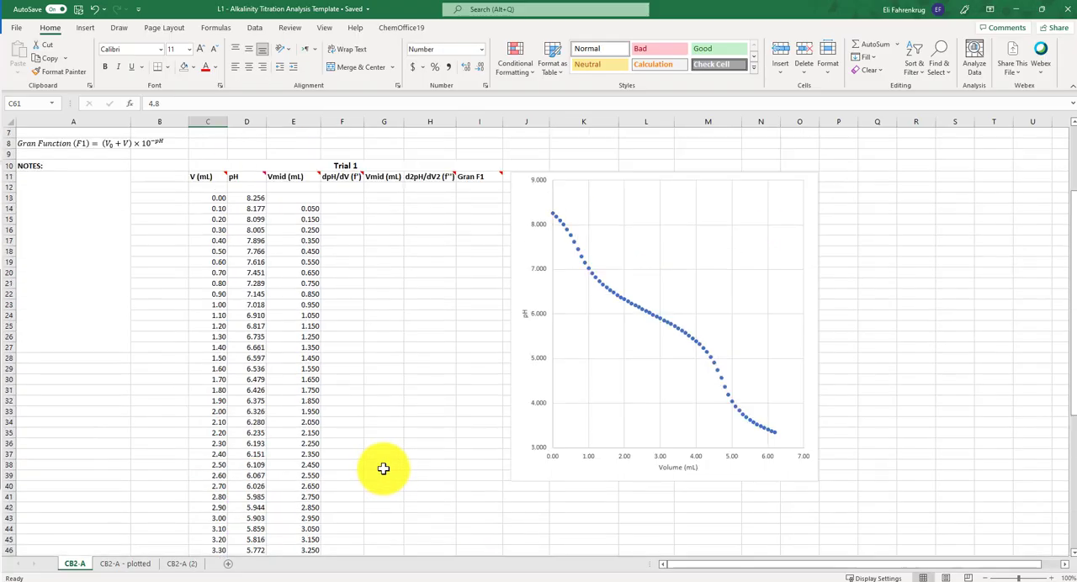
{"action": "left_click", "coordinate": [346, 159]}
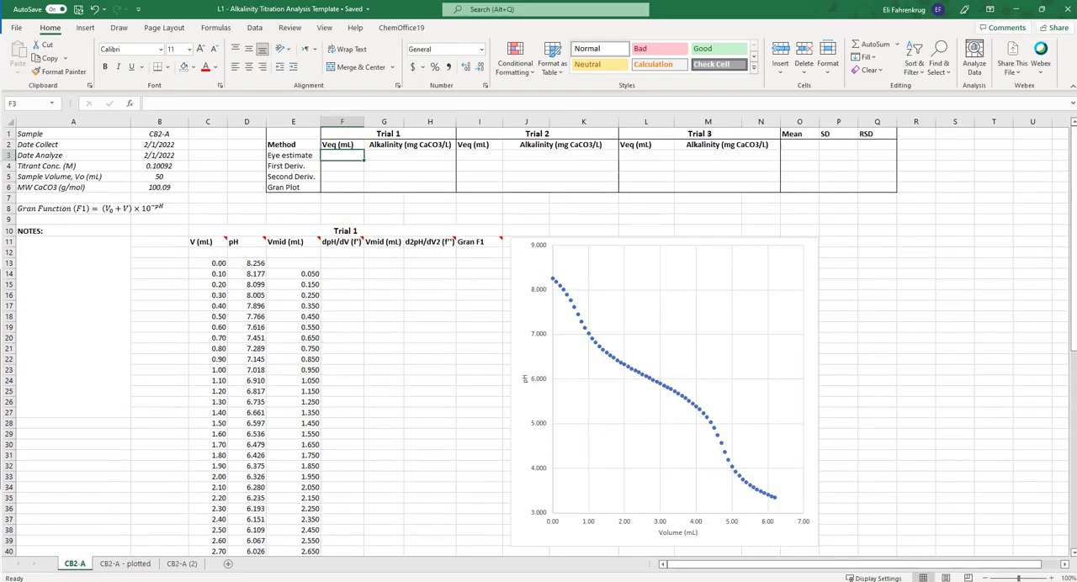
{"action": "type", "text": "4.80"}
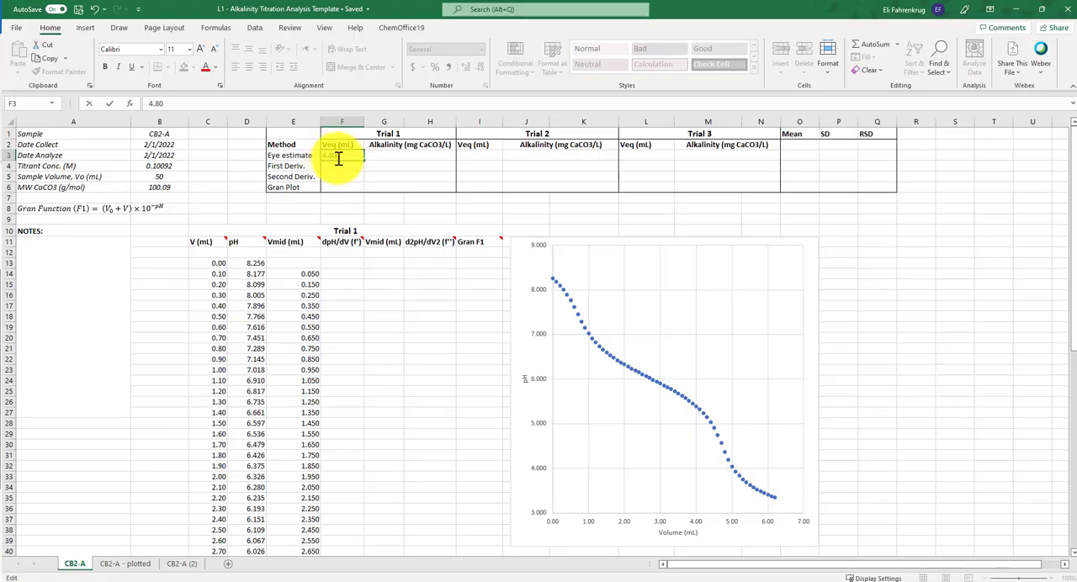
{"action": "double_click", "coordinate": [334, 157]}
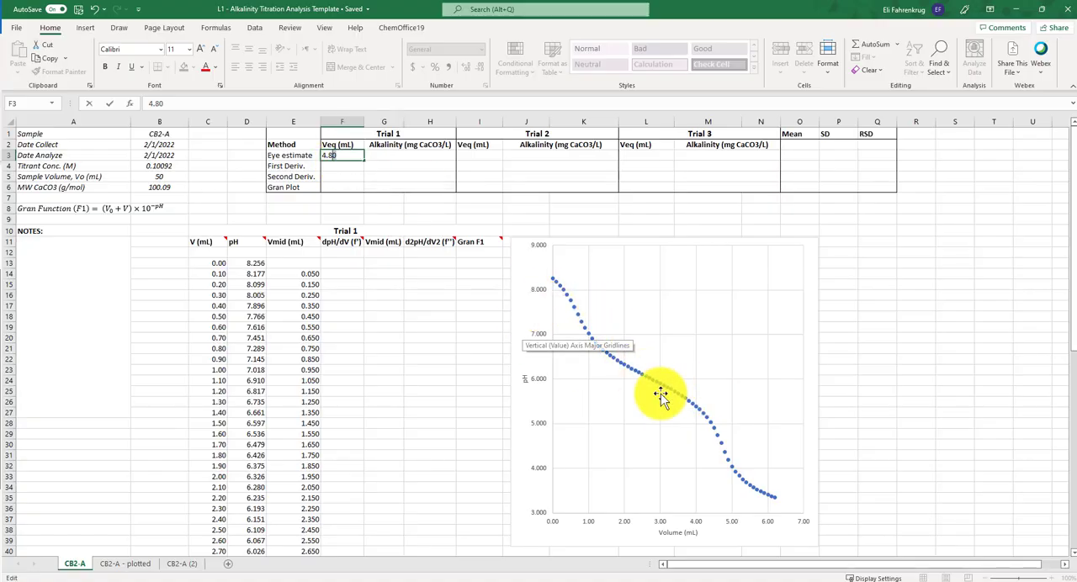
{"action": "mouse_move", "coordinate": [555, 278]}
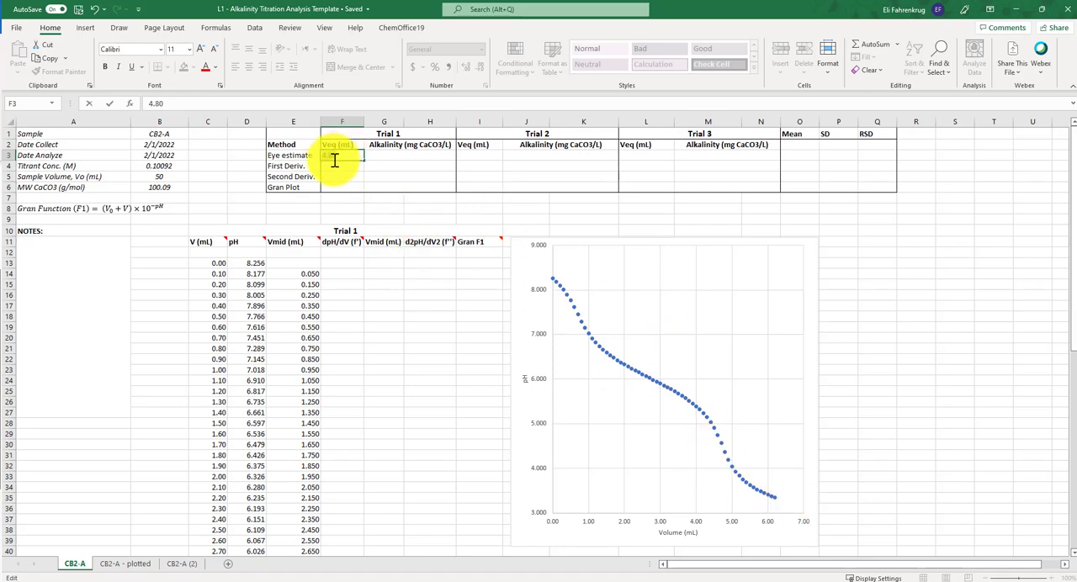
{"action": "mouse_move", "coordinate": [581, 326]}
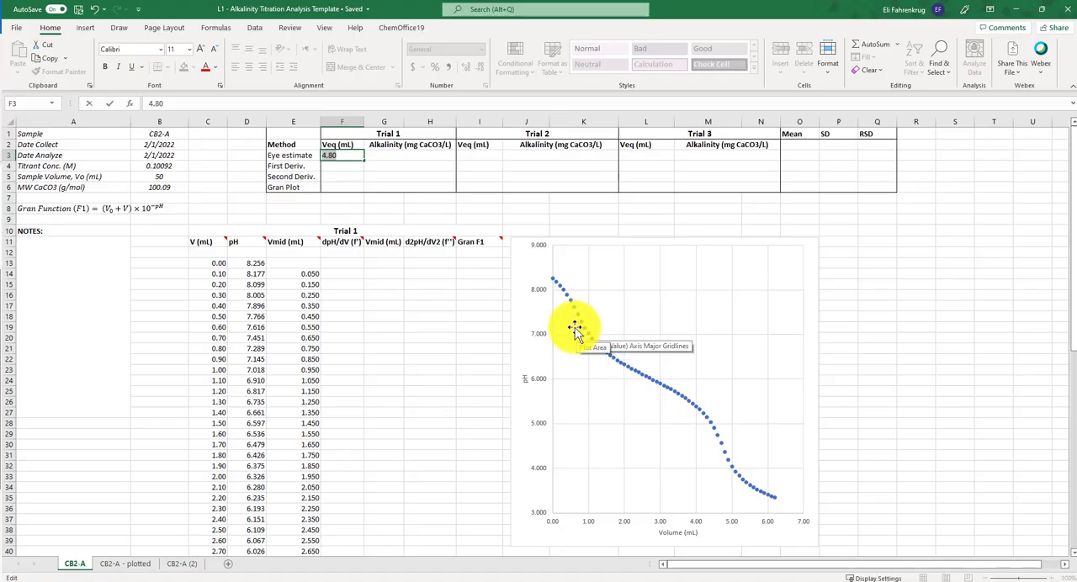
{"action": "key", "text": "Return"}
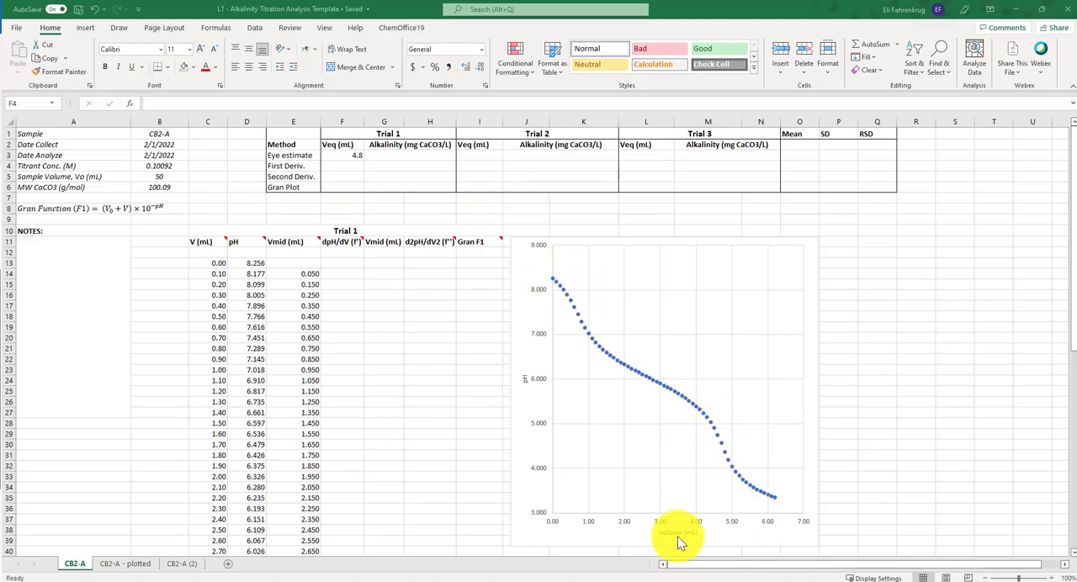
{"action": "left_click", "coordinate": [892, 327]}
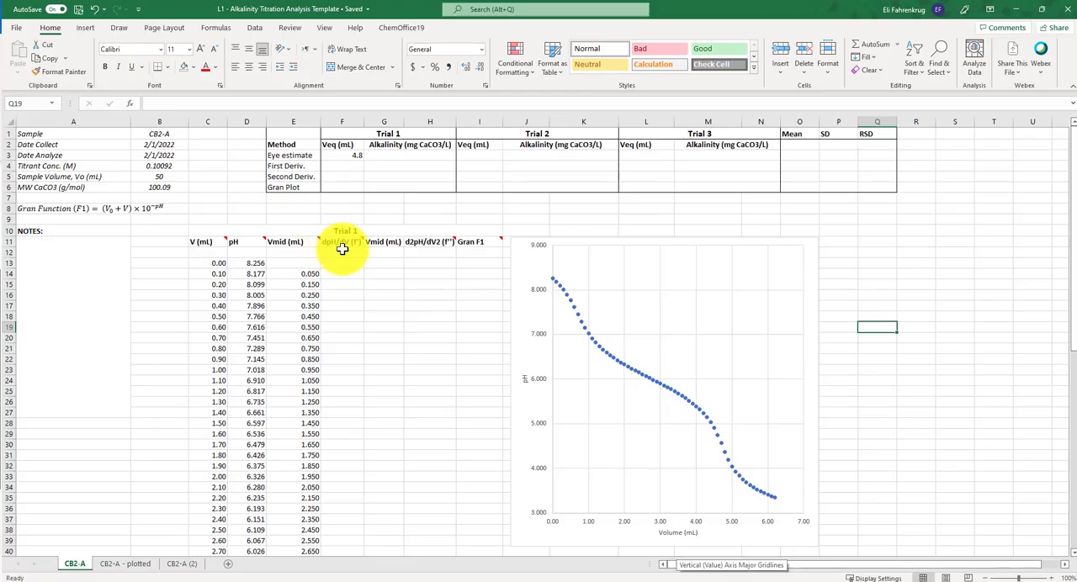
- Plot the 0.90 and 1.00 mL volume and pH rows as a scatter with straight lines and markers, placed over the titration curve
{"action": "left_click", "coordinate": [220, 308]}
{"action": "left_click_drag", "start_coordinate": [225, 313], "coordinate": [260, 368]}
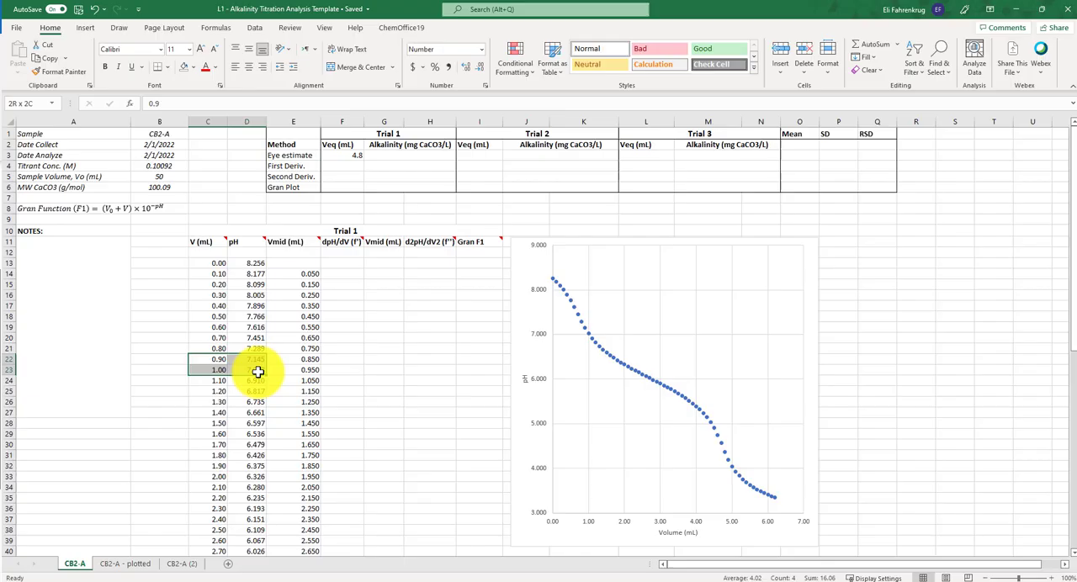
{"action": "left_click", "coordinate": [84, 27]}
{"action": "left_click", "coordinate": [526, 70]}
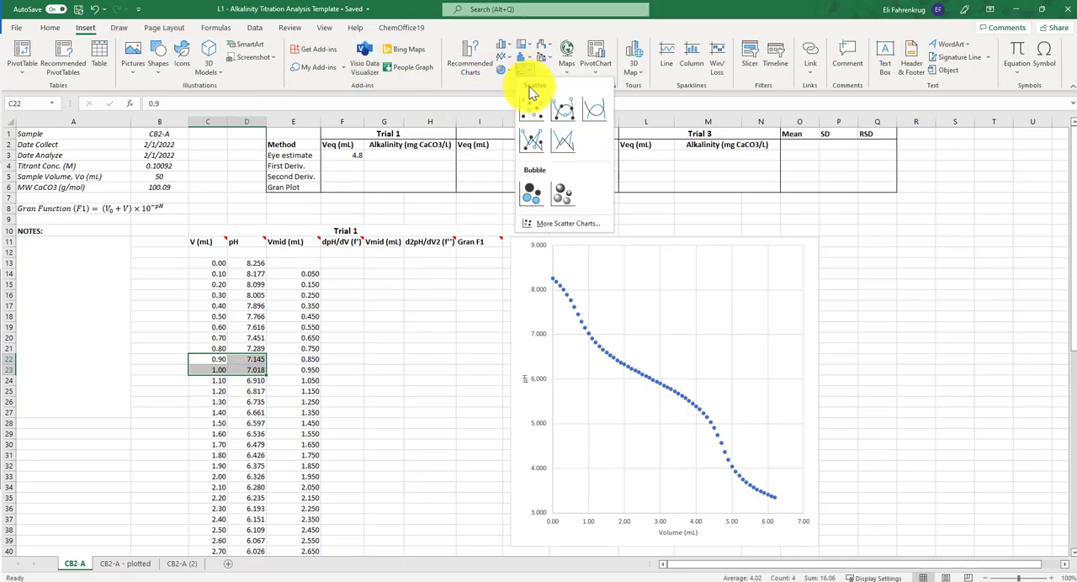
{"action": "left_click", "coordinate": [539, 139]}
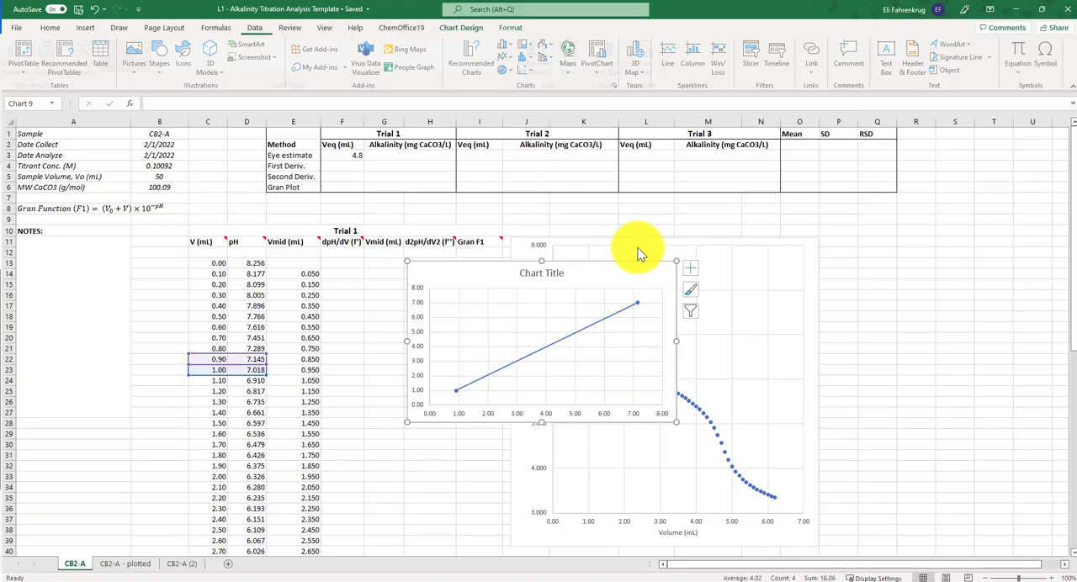
{"action": "left_click_drag", "start_coordinate": [632, 261], "coordinate": [733, 229]}
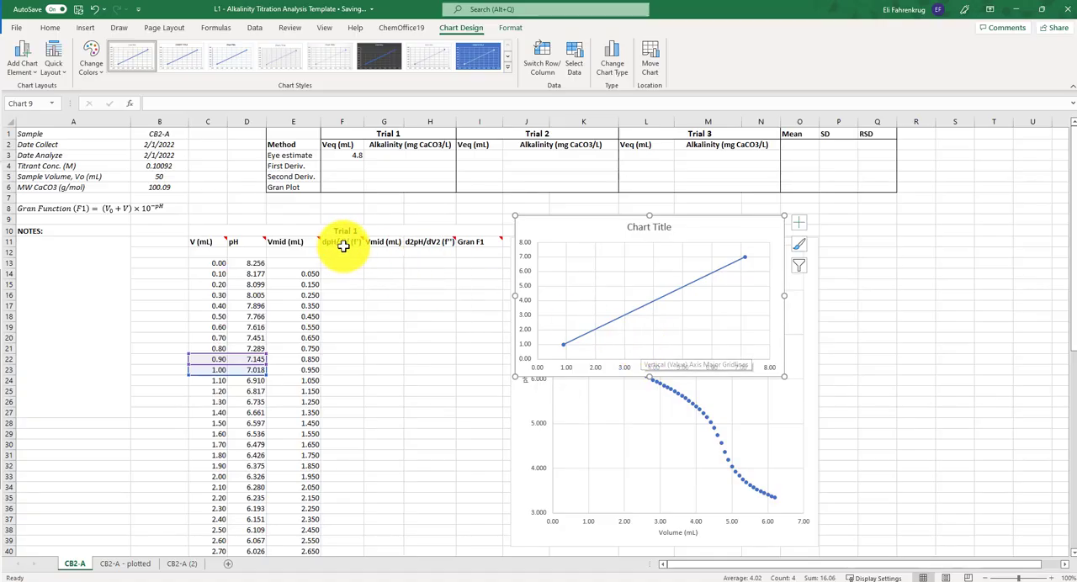
- Check the midpoint volume formula in cell E14 and delete the two-point line chart
{"action": "mouse_move", "coordinate": [350, 243]}
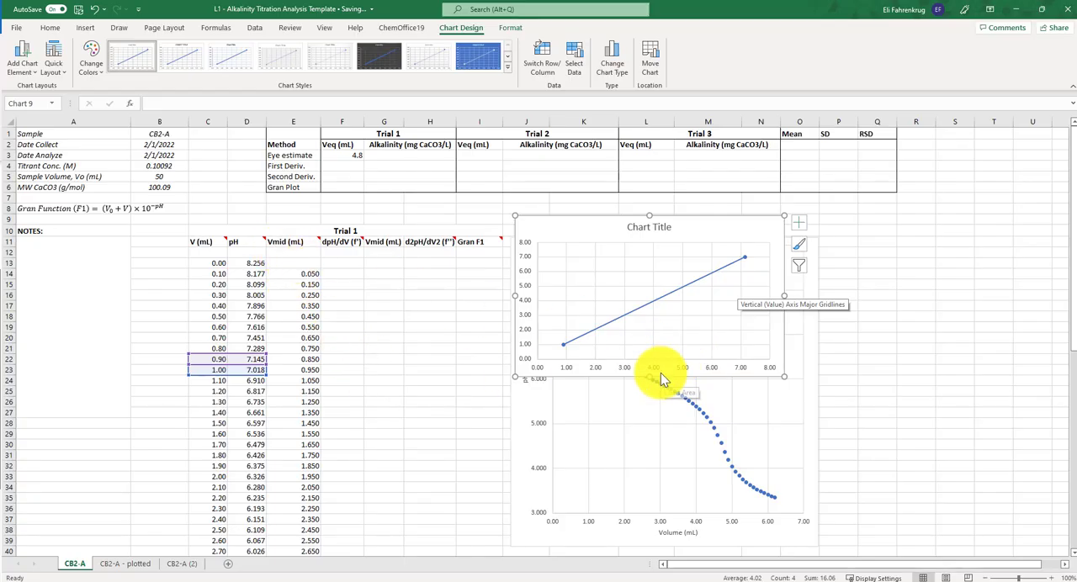
{"action": "left_click", "coordinate": [391, 327]}
{"action": "double_click", "coordinate": [299, 274]}
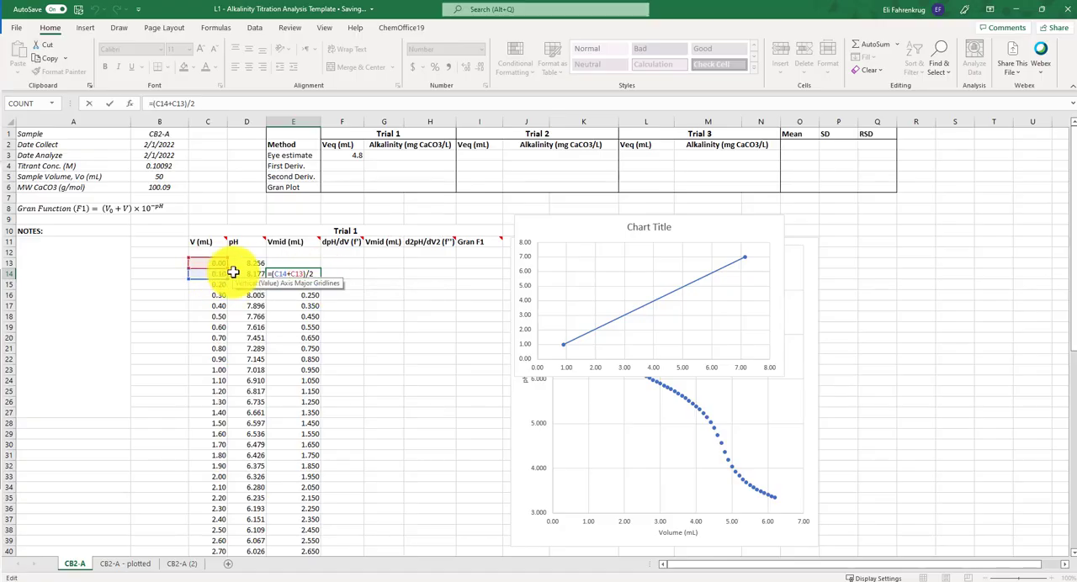
{"action": "key", "text": "Escape"}
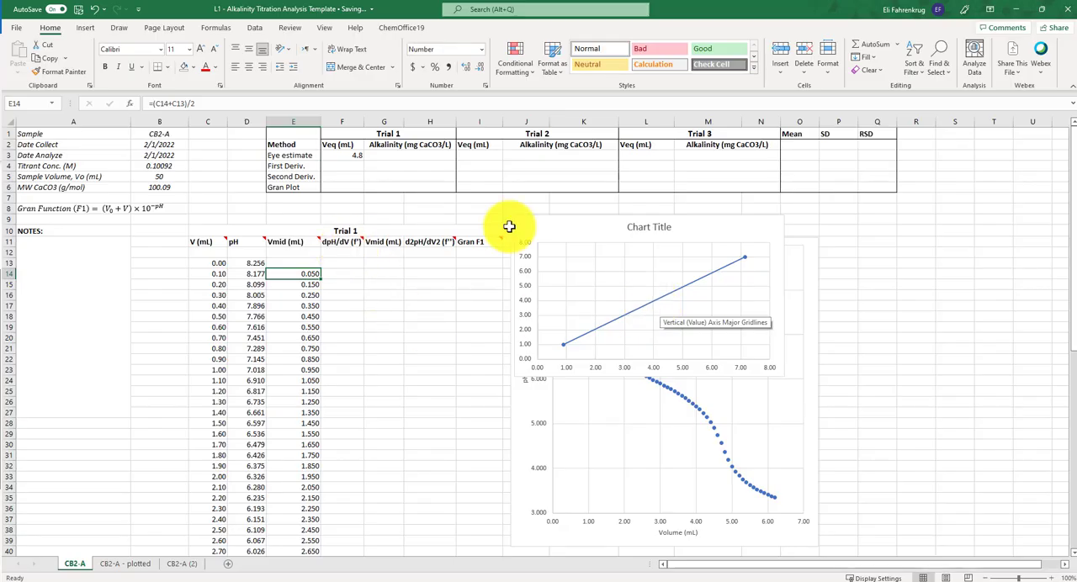
{"action": "left_click", "coordinate": [748, 357]}
{"action": "key", "text": "Delete"}
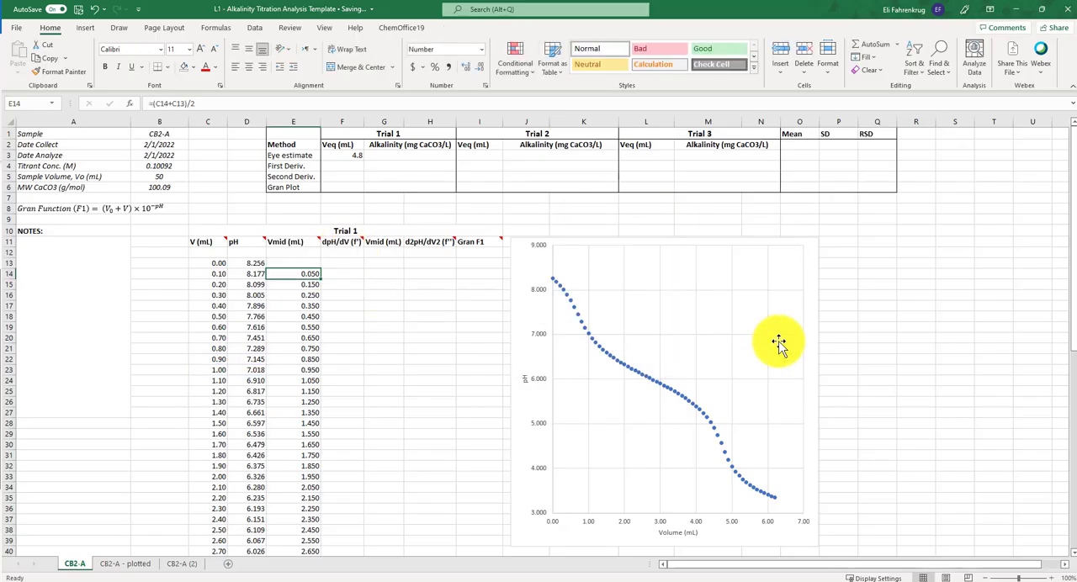
- Enter the first derivative formula =(D14-D13)/(C14-C13) in cell F14 of the dpH/dV column
{"action": "left_click", "coordinate": [350, 272]}
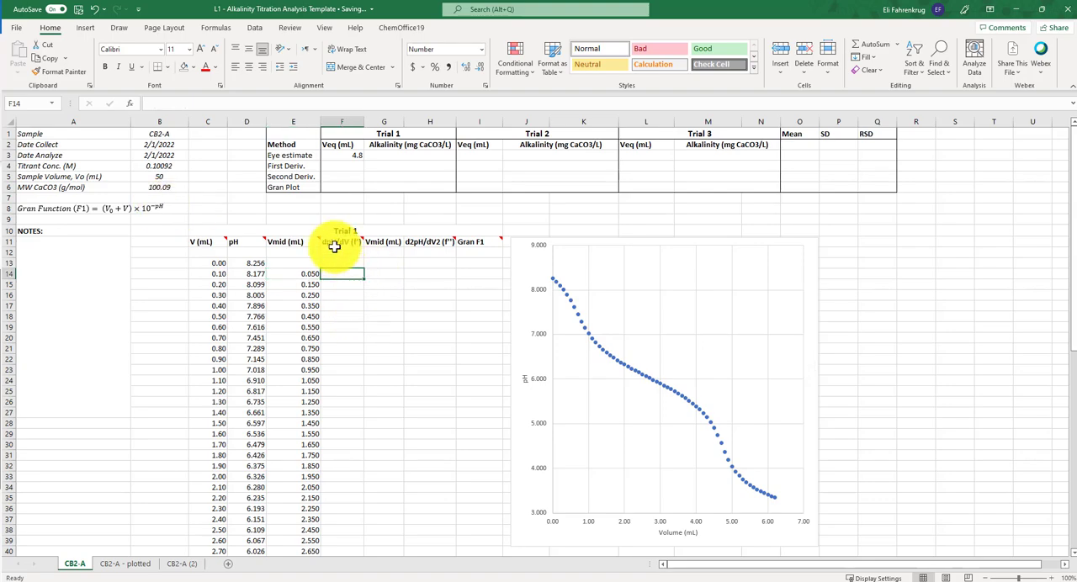
{"action": "mouse_move", "coordinate": [333, 246]}
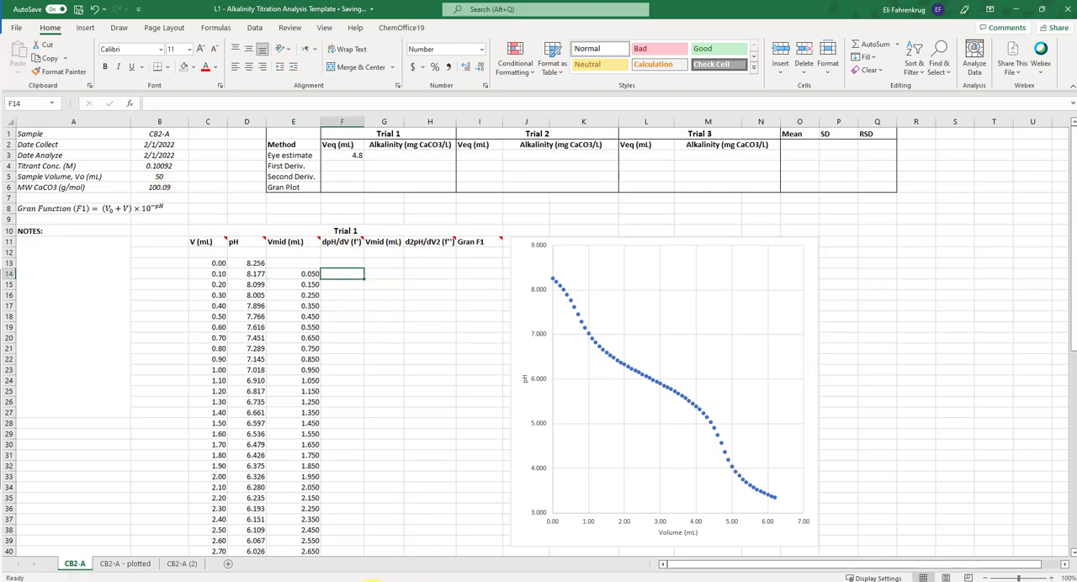
{"action": "type", "text": "="}
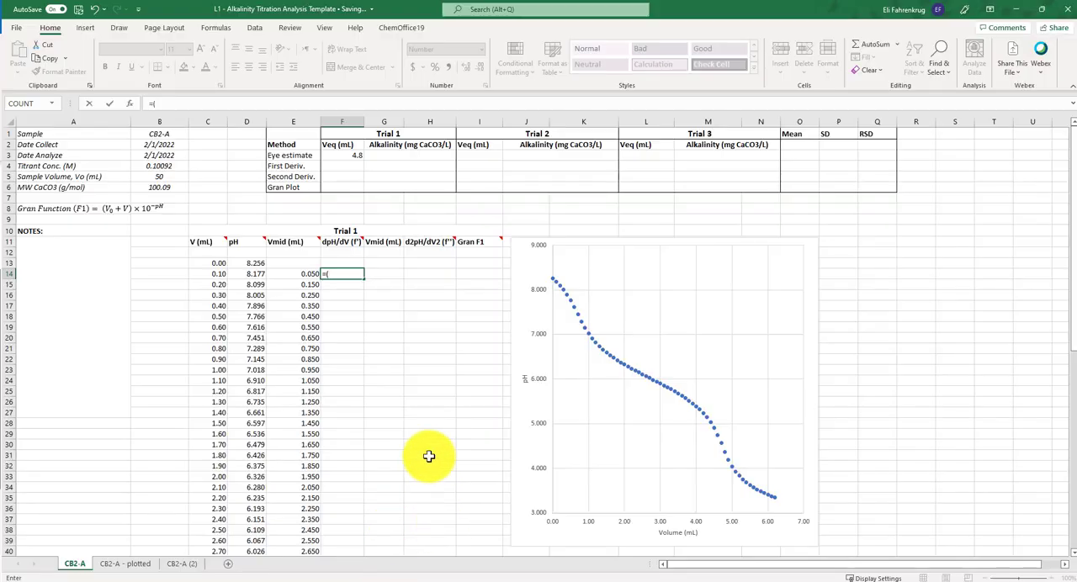
{"action": "type", "text": "("}
{"action": "left_click", "coordinate": [256, 274]}
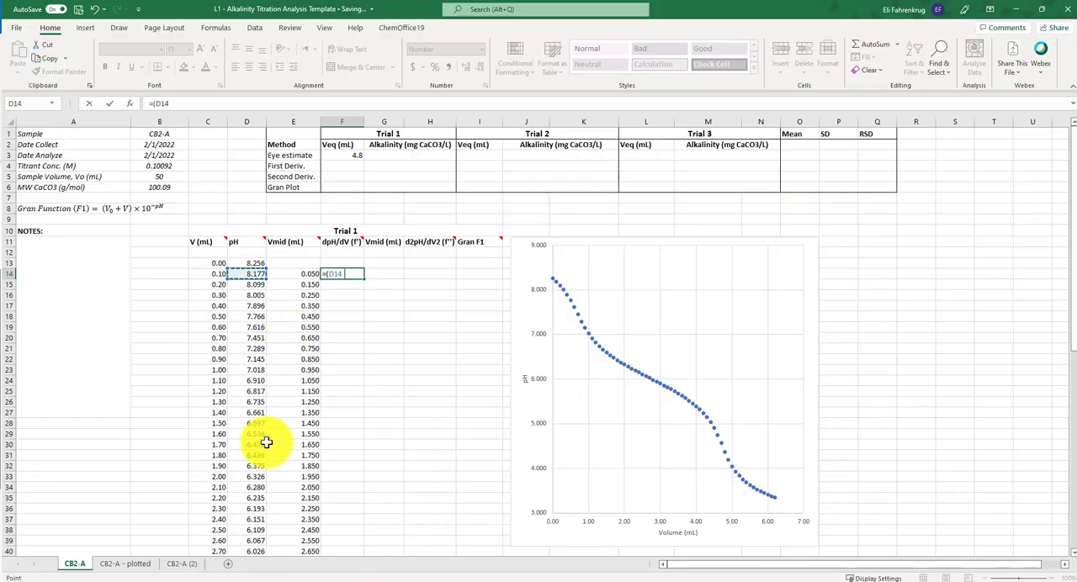
{"action": "type", "text": "-"}
{"action": "left_click", "coordinate": [254, 263]}
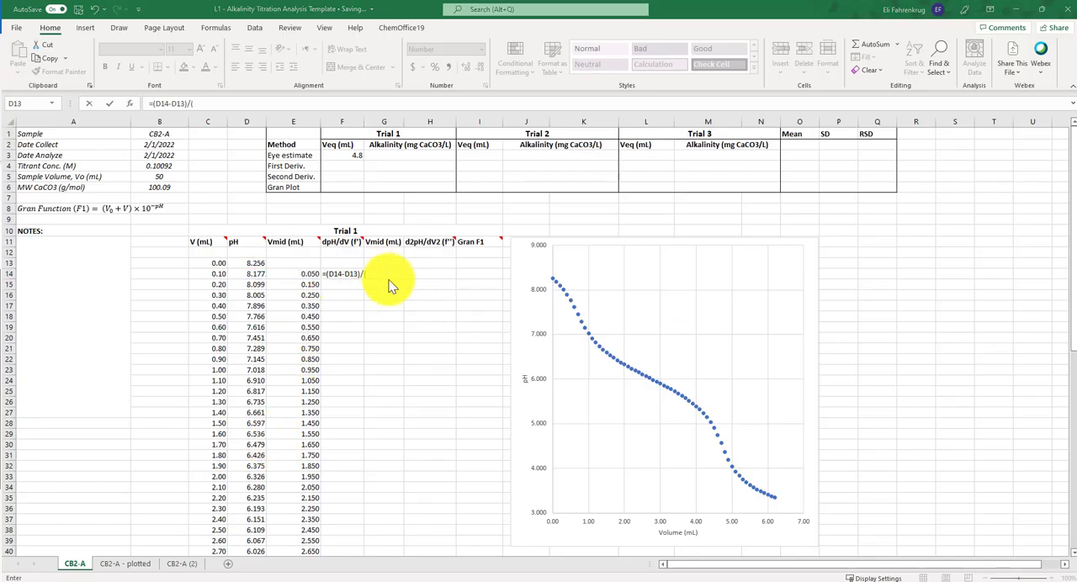
{"action": "left_click", "coordinate": [217, 273]}
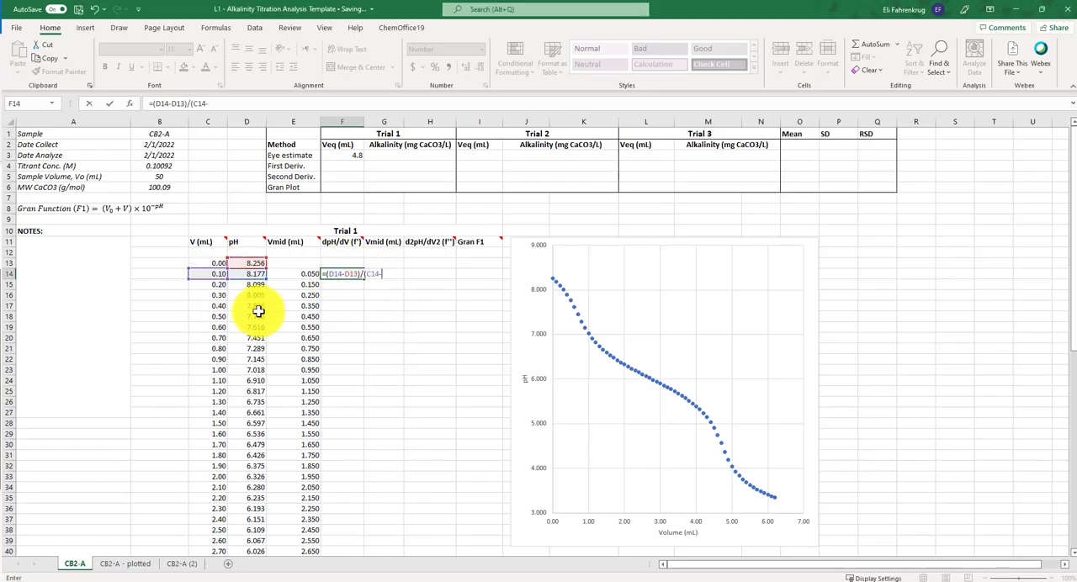
{"action": "type", "text": "-"}
{"action": "left_click", "coordinate": [215, 264]}
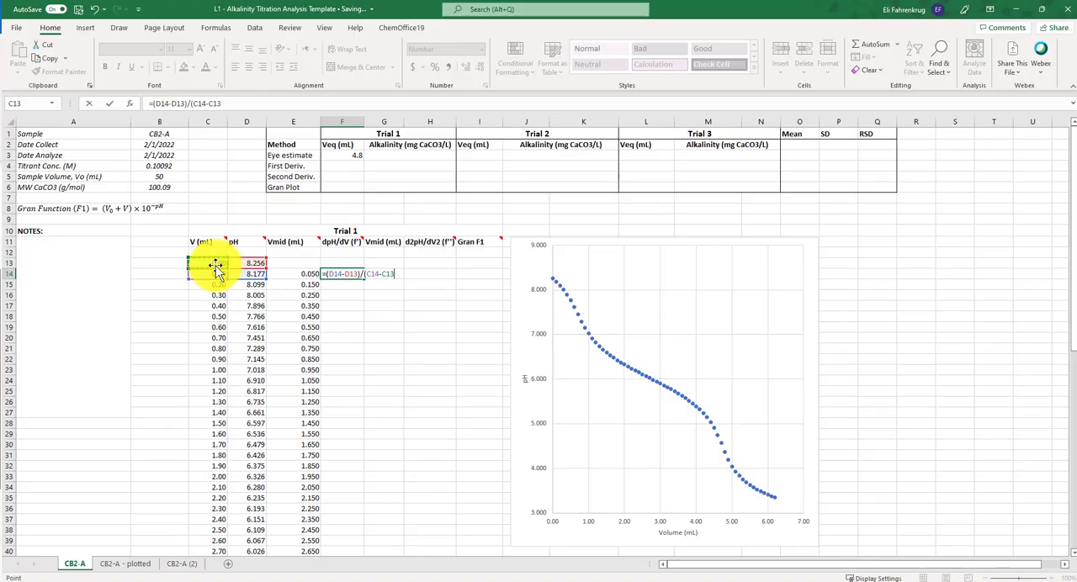
{"action": "type", "text": ")"}
{"action": "key", "text": "Return"}
- Fill the first derivative formula from F14 down through F75
{"action": "left_click", "coordinate": [353, 277]}
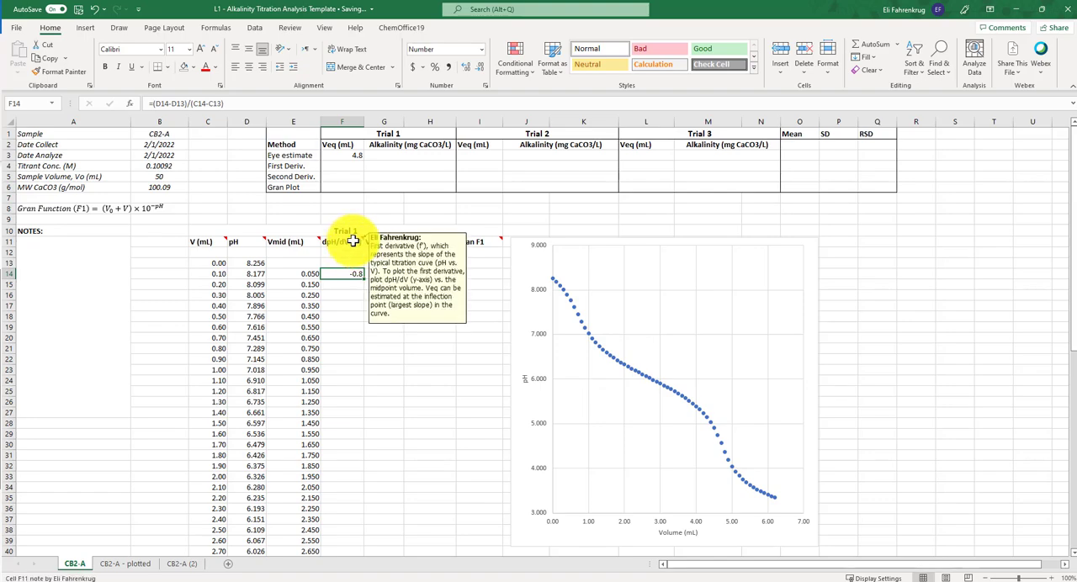
{"action": "left_click_drag", "start_coordinate": [361, 277], "coordinate": [350, 543]}
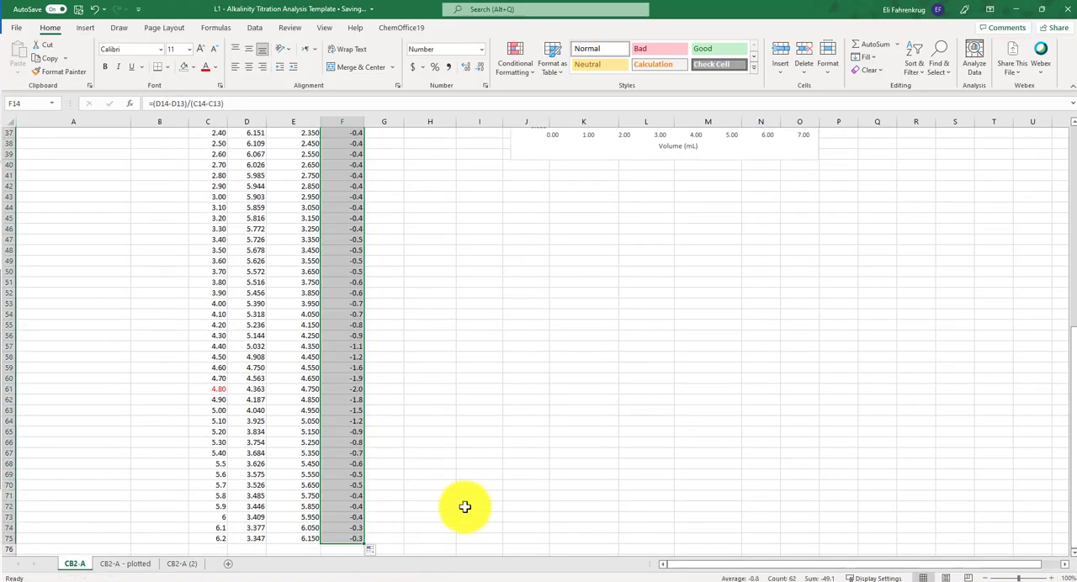
{"action": "scroll", "coordinate": [480, 409], "scroll_direction": "up", "scroll_amount": 12}
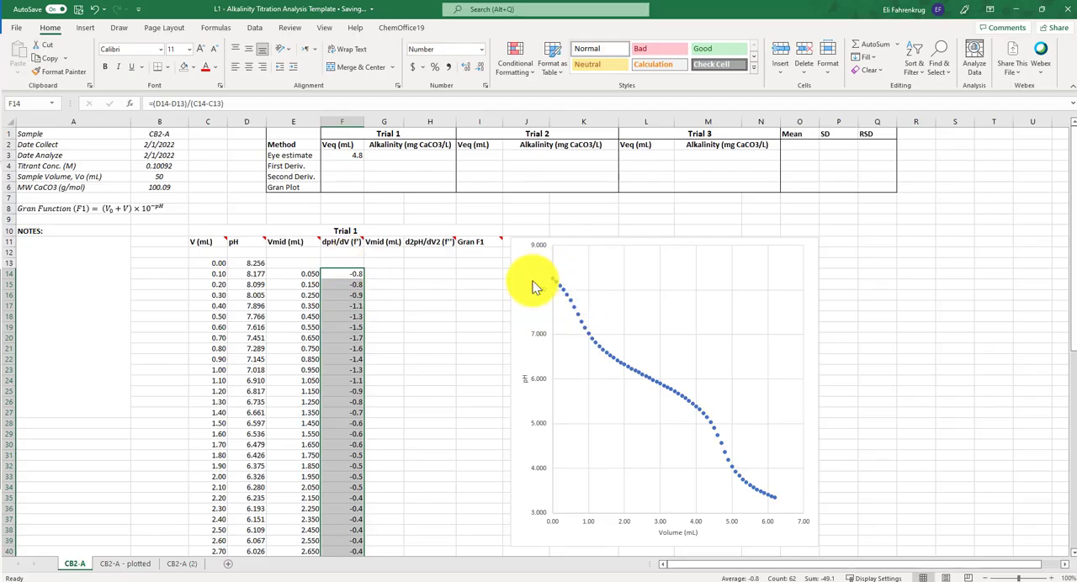
- Reduce the height of the titration curve chart so that it ends at about row 28
{"action": "left_click", "coordinate": [397, 284]}
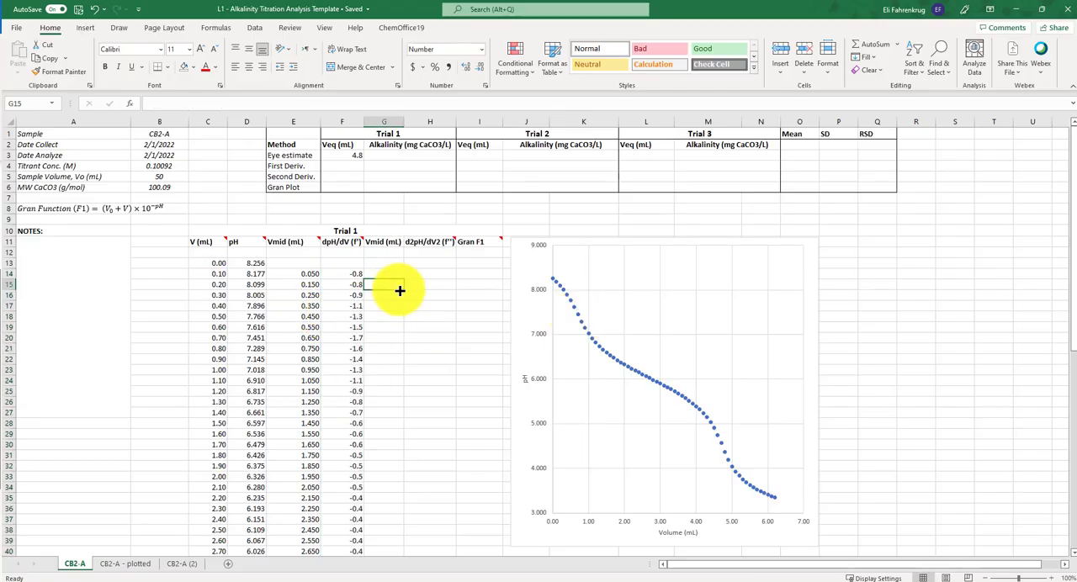
{"action": "left_click", "coordinate": [760, 542]}
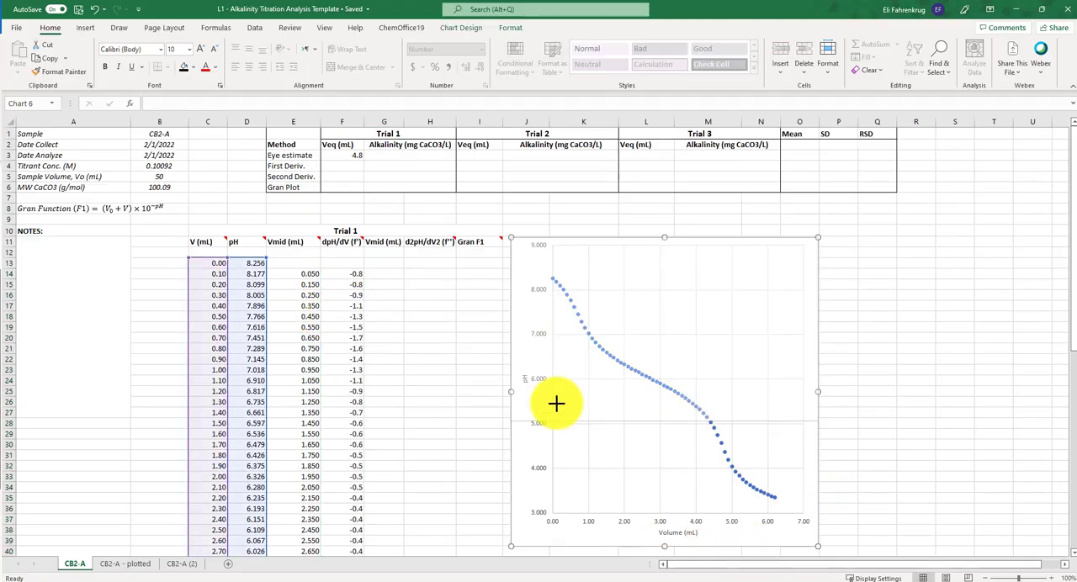
{"action": "left_click", "coordinate": [383, 326]}
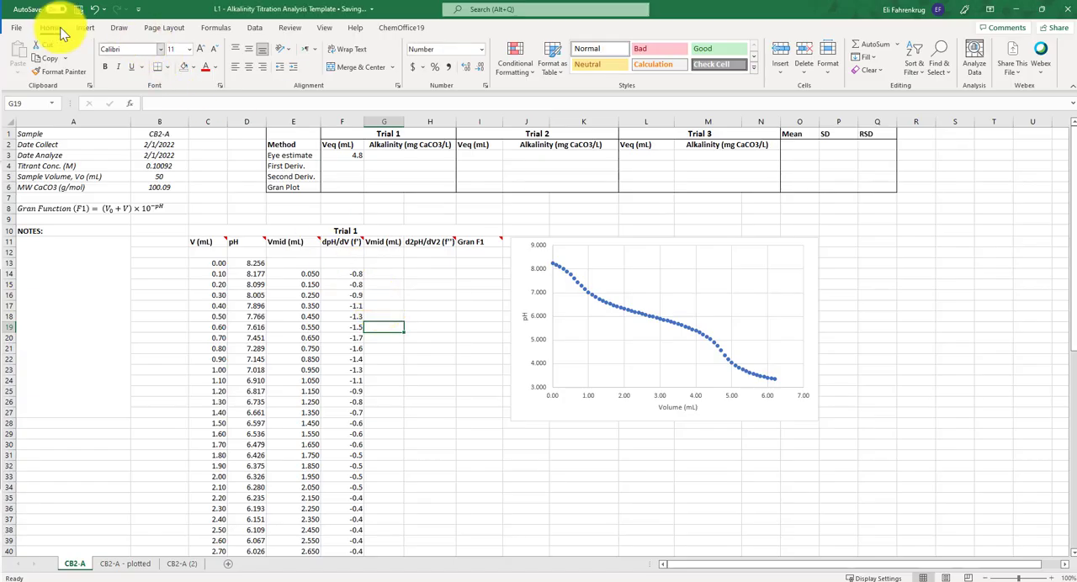
- Insert an empty scatter chart with straight lines and markers, place it below the titration curve and widen it to match
{"action": "left_click", "coordinate": [411, 328]}
{"action": "left_click", "coordinate": [85, 28]}
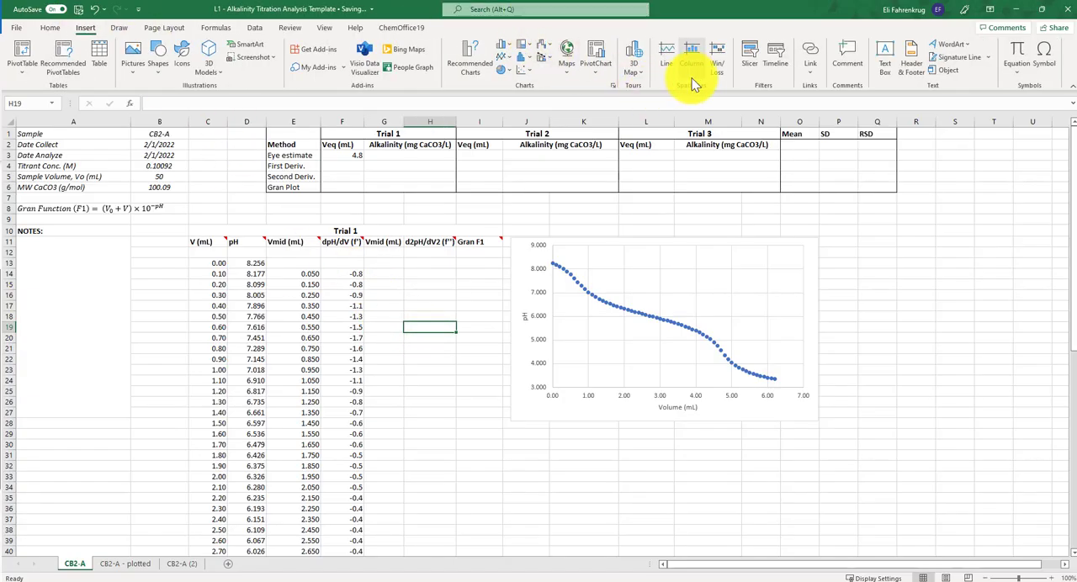
{"action": "left_click", "coordinate": [525, 72]}
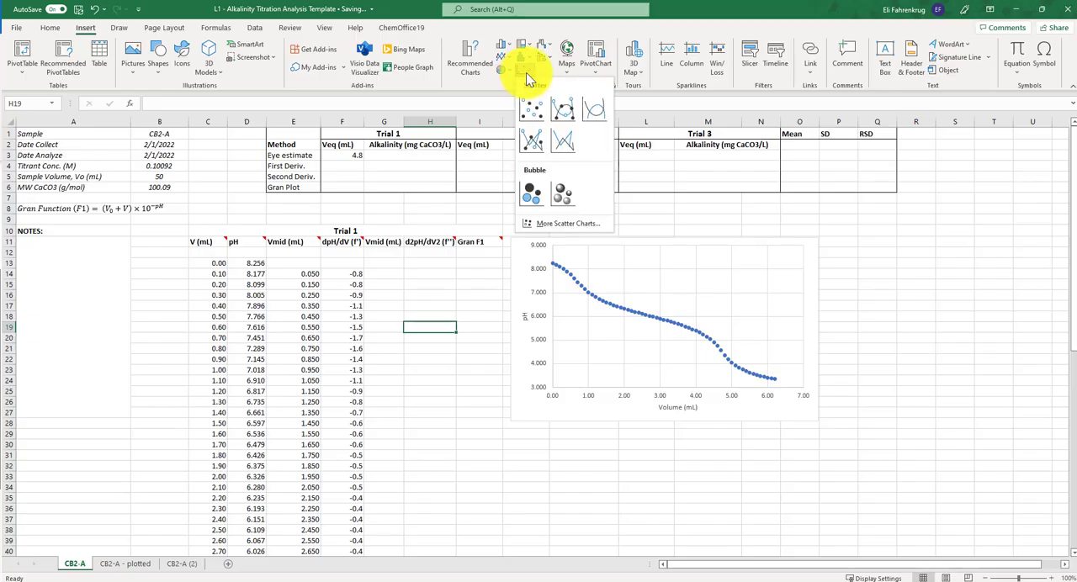
{"action": "left_click", "coordinate": [535, 143]}
{"action": "left_click_drag", "start_coordinate": [594, 277], "coordinate": [691, 436]}
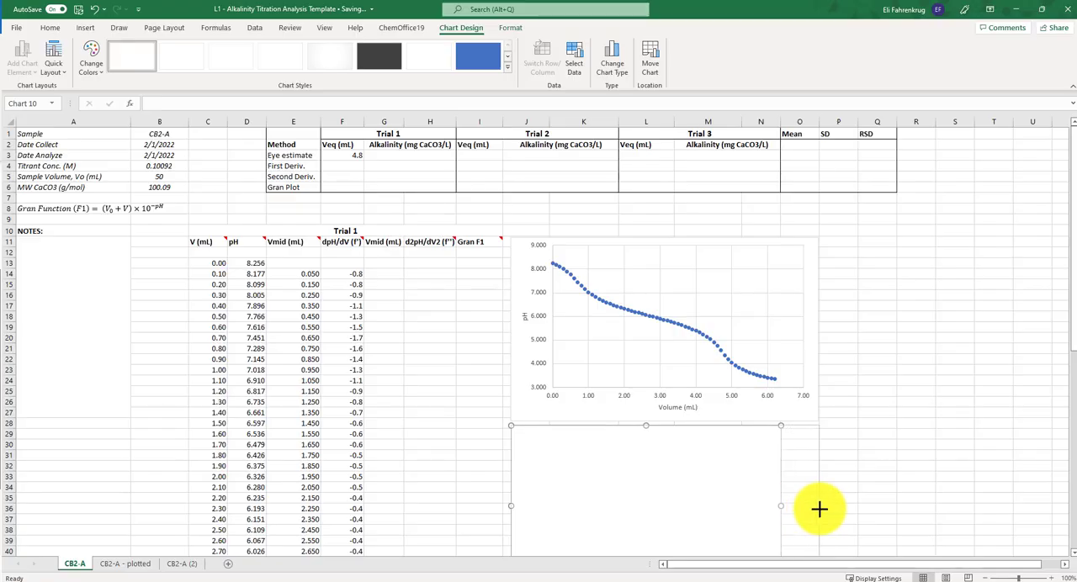
{"action": "scroll", "coordinate": [917, 378], "scroll_direction": "down", "scroll_amount": 3}
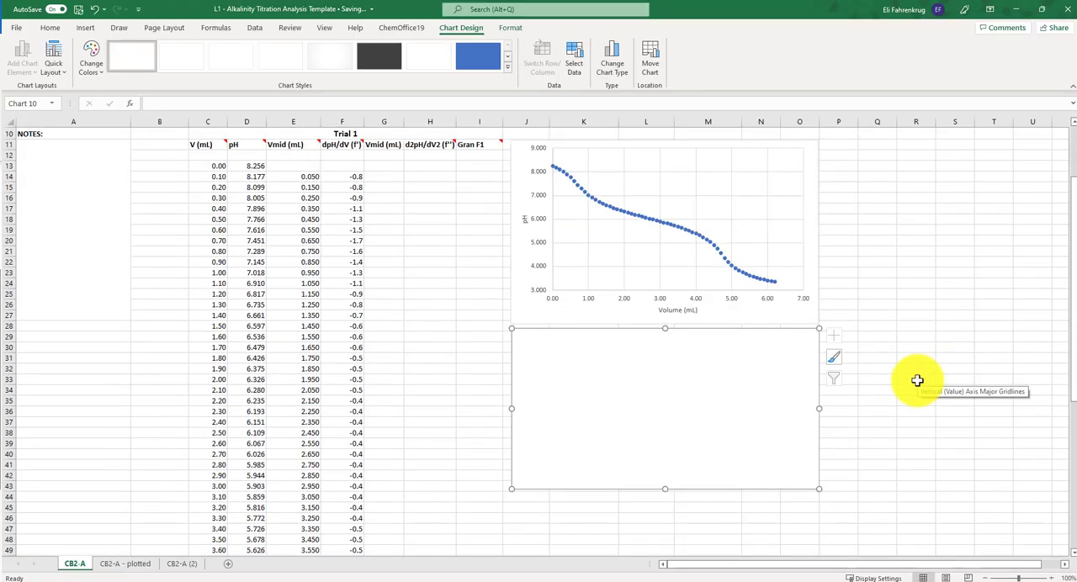
- Add a data series to the empty chart with X values from the midpoint volumes in E14:E75
{"action": "scroll", "coordinate": [917, 380], "scroll_direction": "up", "scroll_amount": 3}
{"action": "scroll", "coordinate": [917, 381], "scroll_direction": "down", "scroll_amount": 3}
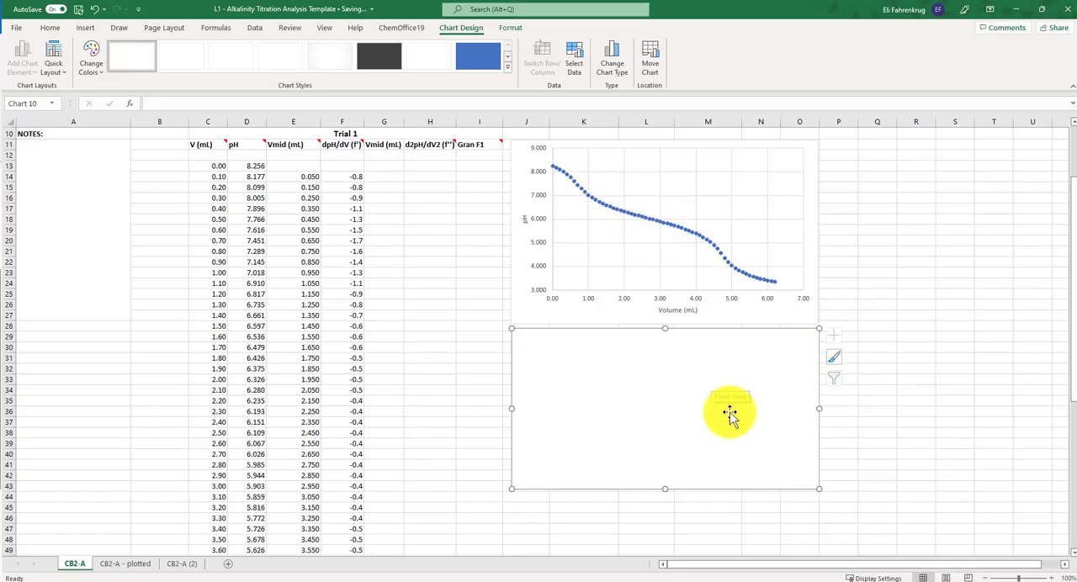
{"action": "left_click", "coordinate": [574, 64]}
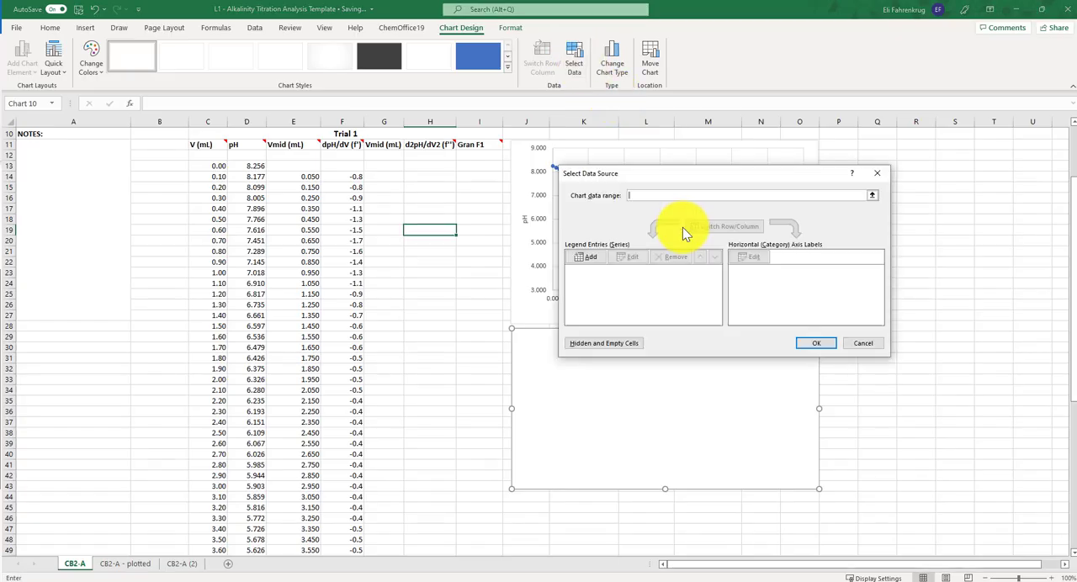
{"action": "left_click", "coordinate": [592, 257]}
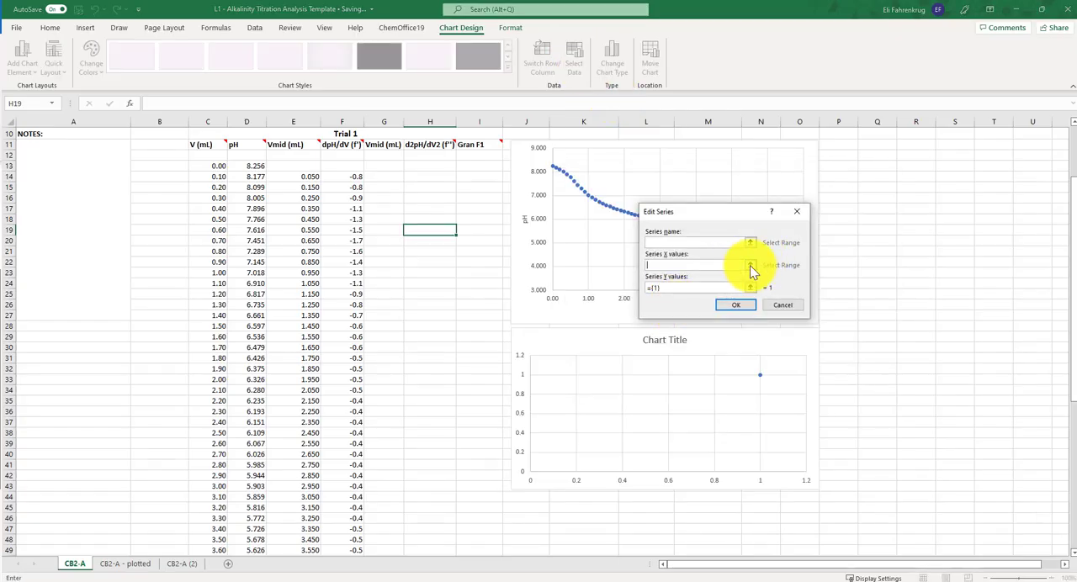
{"action": "left_click", "coordinate": [750, 265]}
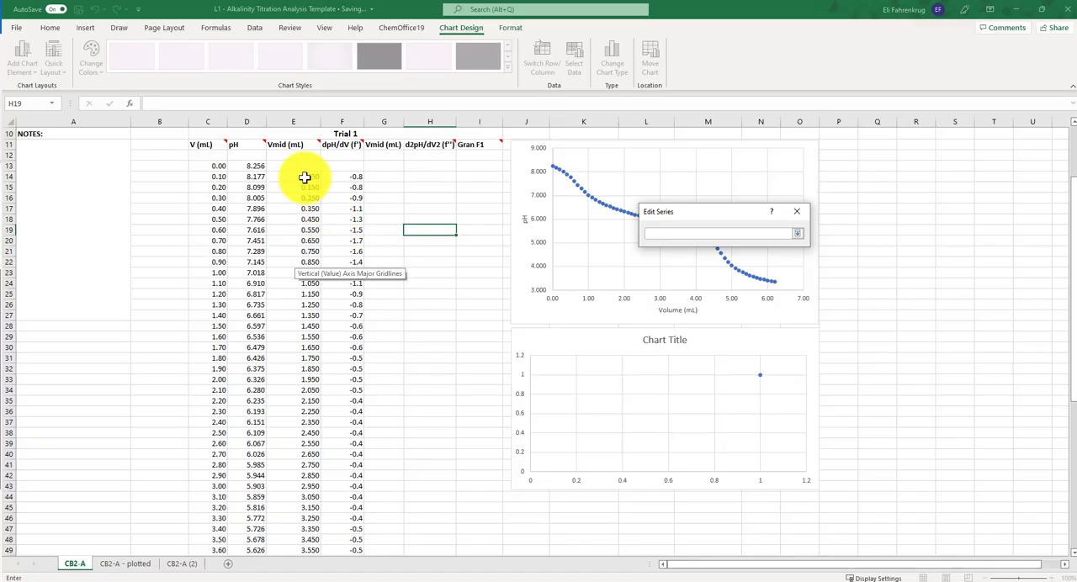
{"action": "left_click_drag", "start_coordinate": [305, 178], "coordinate": [311, 519]}
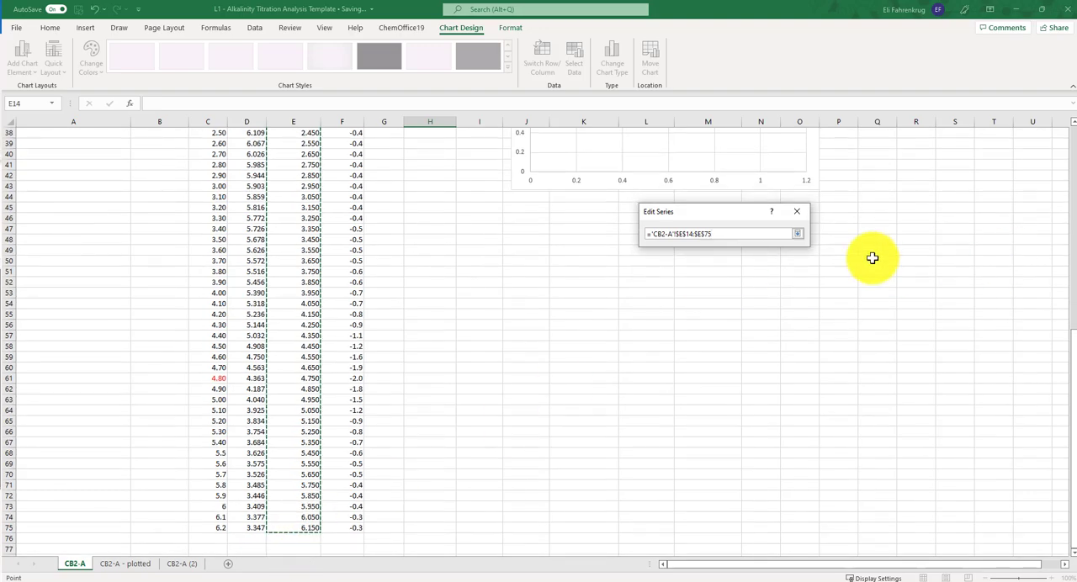
{"action": "left_click", "coordinate": [797, 233]}
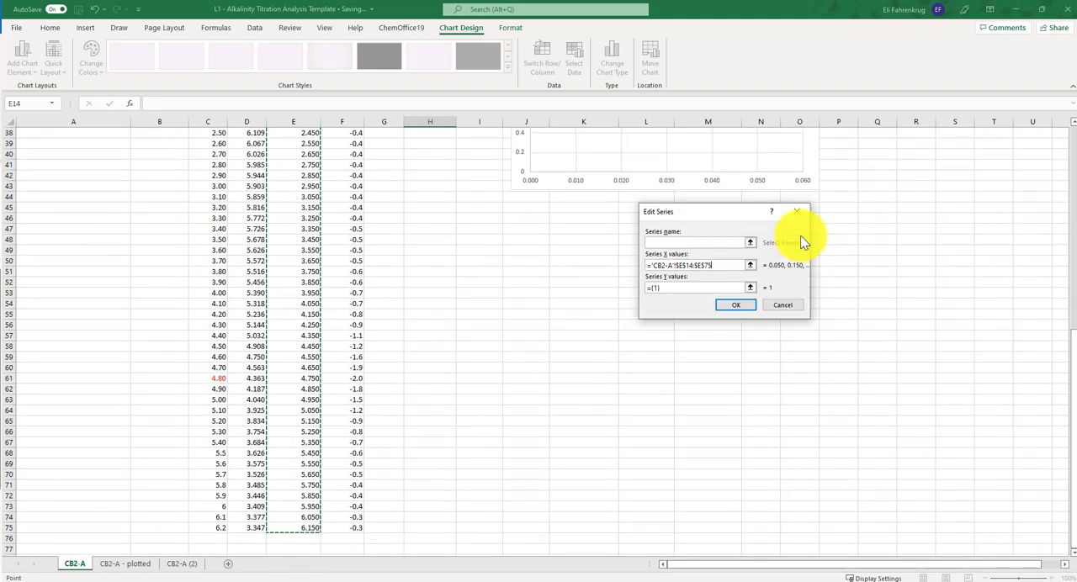
- Set the new series' Y values to the first derivative data in F14:F75 and apply the data source
{"action": "left_click", "coordinate": [749, 289]}
{"action": "scroll", "coordinate": [473, 280], "scroll_direction": "up", "scroll_amount": 6}
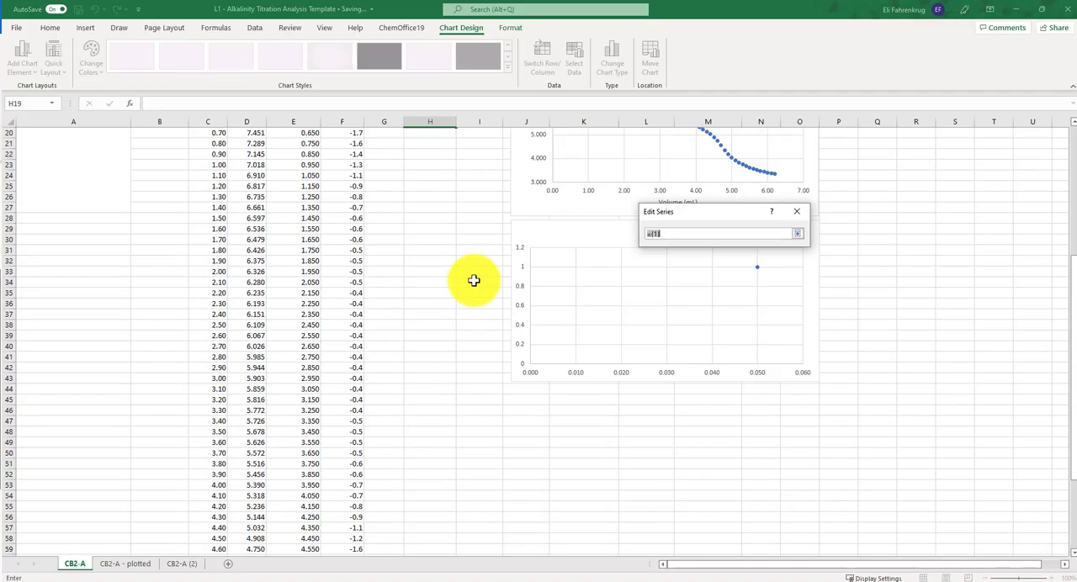
{"action": "scroll", "coordinate": [473, 280], "scroll_direction": "up", "scroll_amount": 6}
{"action": "left_click_drag", "start_coordinate": [356, 228], "coordinate": [359, 540]}
{"action": "left_click", "coordinate": [798, 234]}
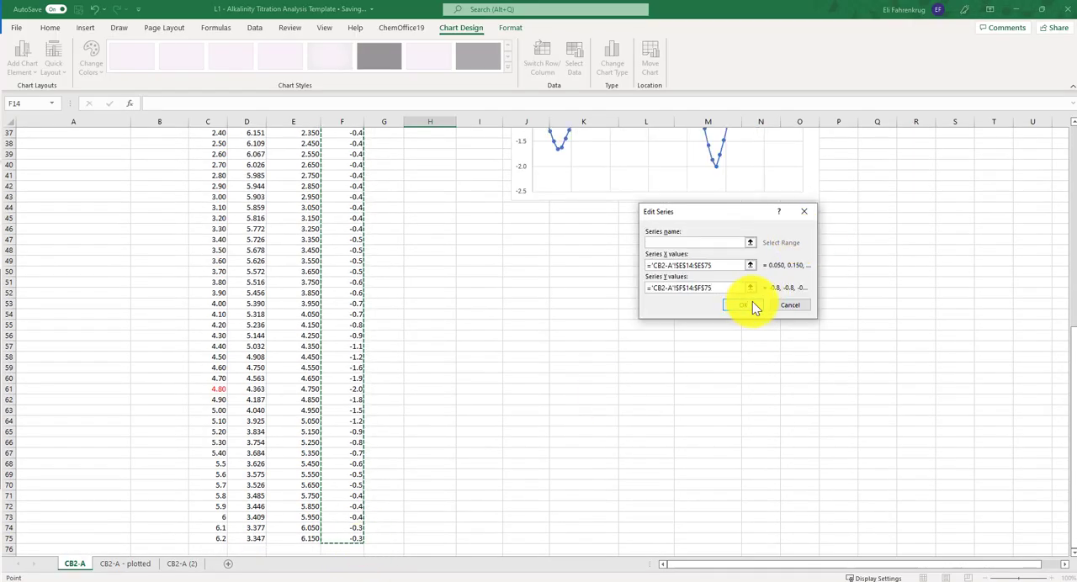
{"action": "left_click", "coordinate": [753, 303]}
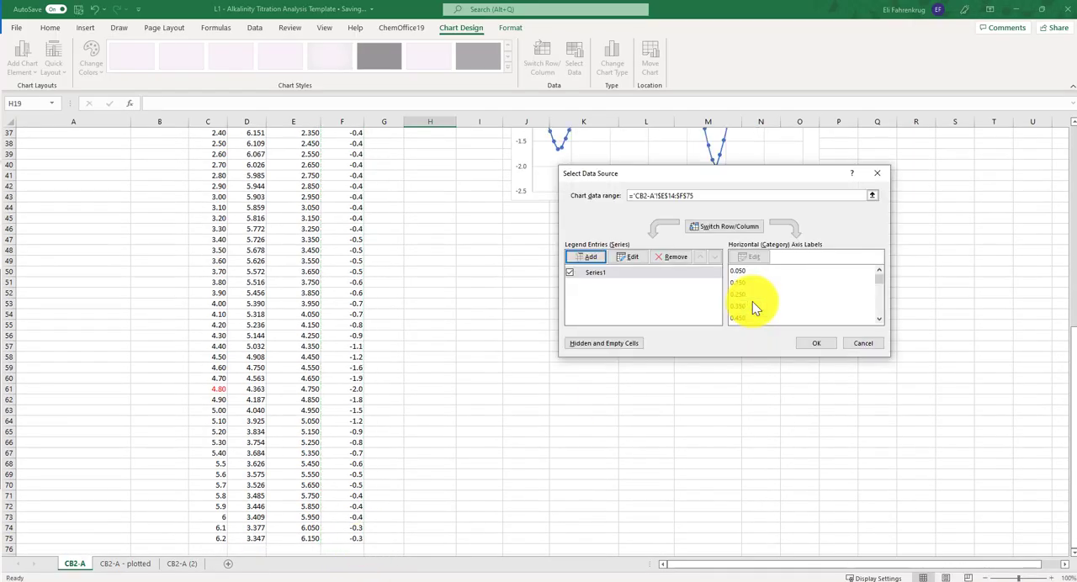
{"action": "left_click", "coordinate": [828, 343]}
- Delete the title of the first derivative chart
{"action": "scroll", "coordinate": [820, 273], "scroll_direction": "up", "scroll_amount": 4}
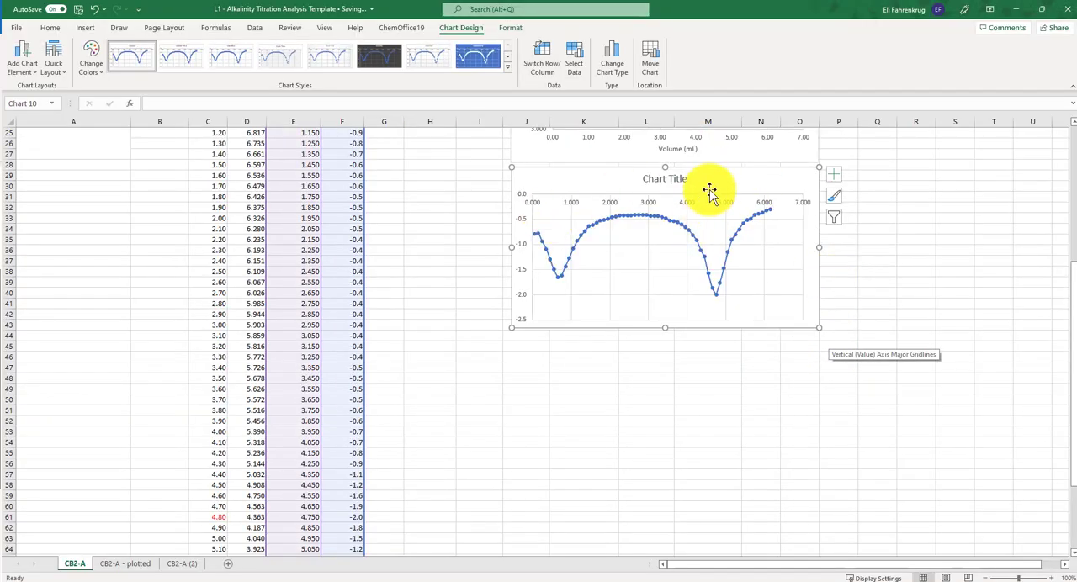
{"action": "left_click", "coordinate": [680, 181]}
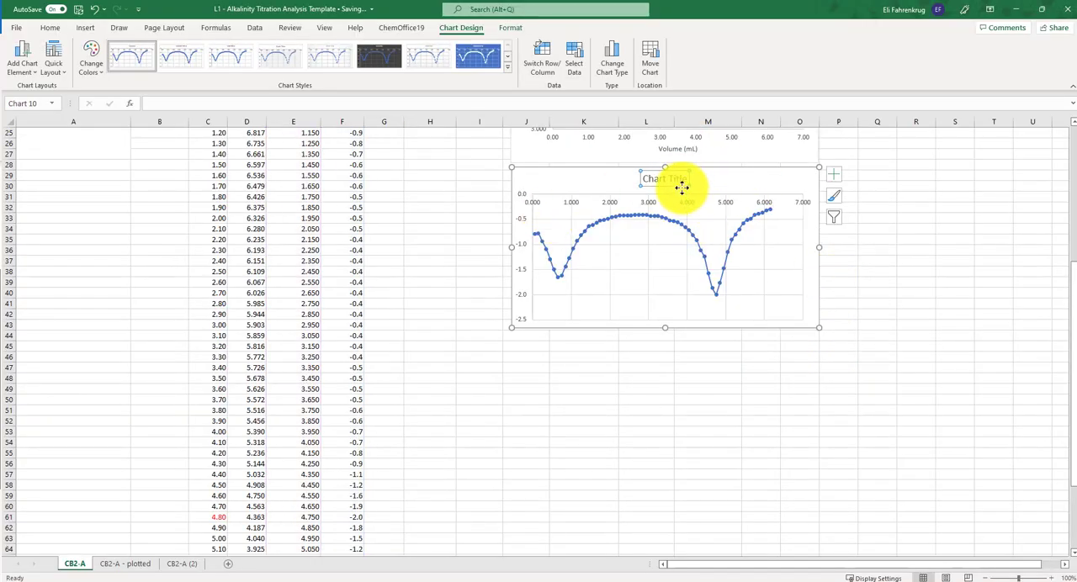
{"action": "key", "text": "Delete"}
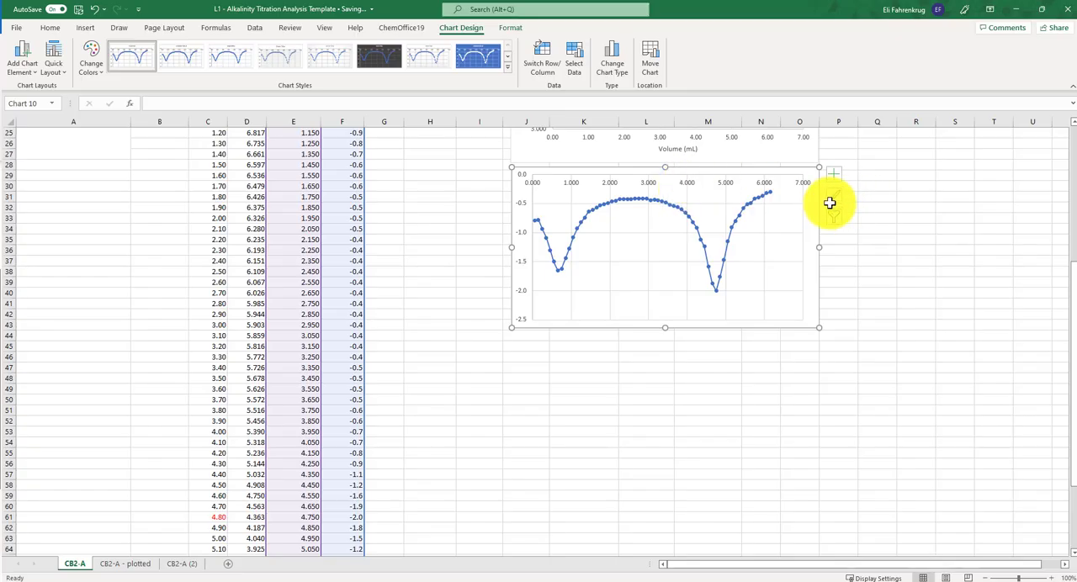
- Add axis titles to the first derivative chart, naming the vertical axis dpH/dV and the horizontal axis Vmid (mL)
{"action": "left_click", "coordinate": [837, 178]}
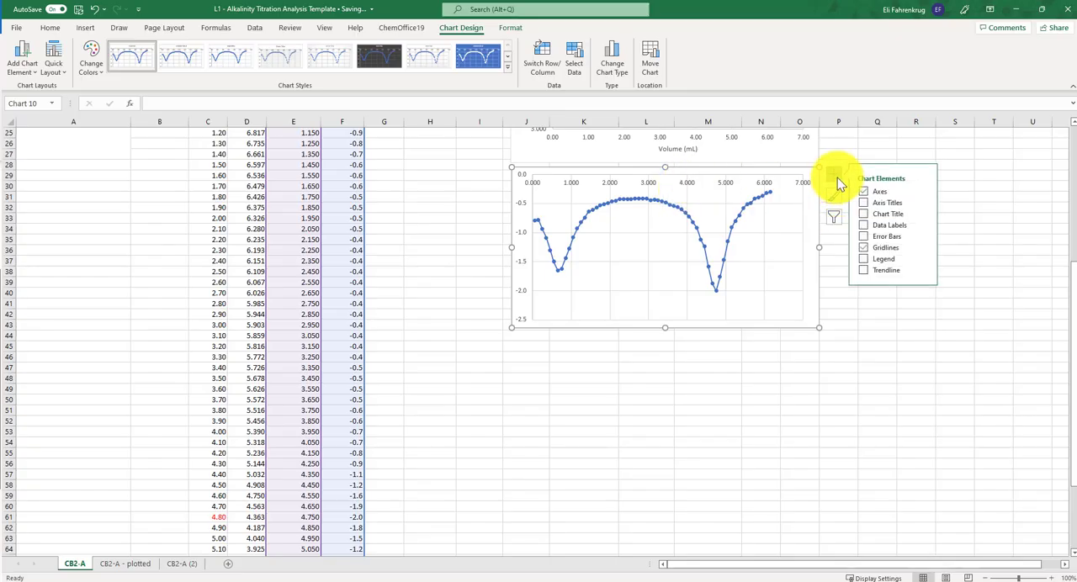
{"action": "left_click", "coordinate": [863, 203]}
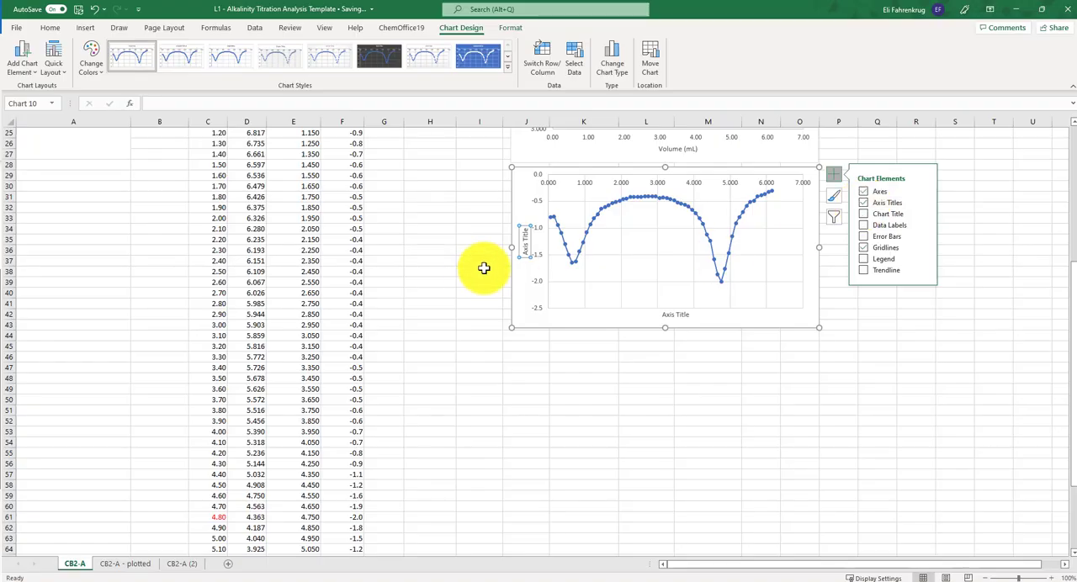
{"action": "triple_click", "coordinate": [524, 245]}
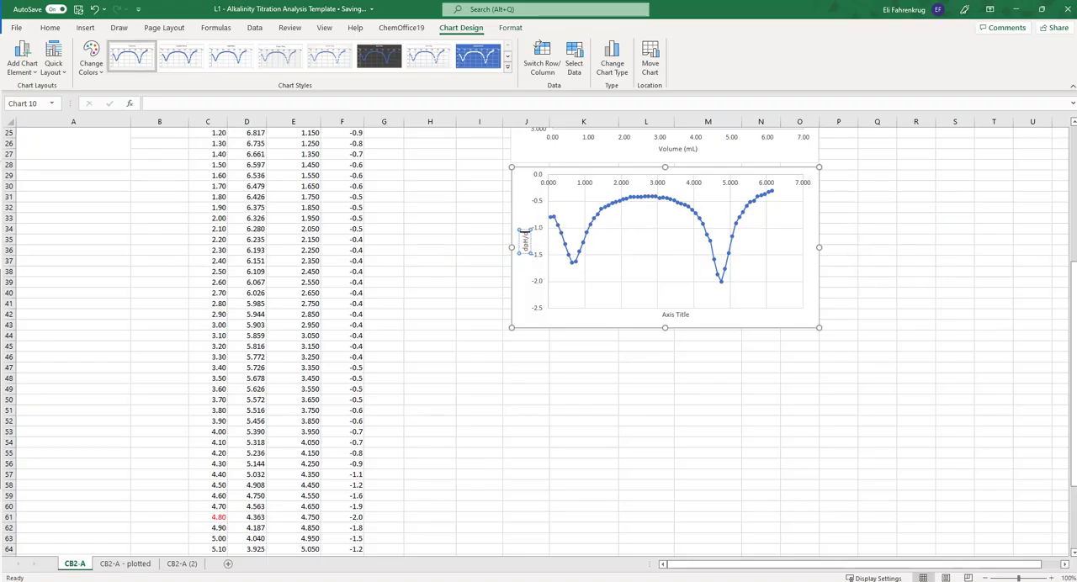
{"action": "left_click", "coordinate": [677, 318]}
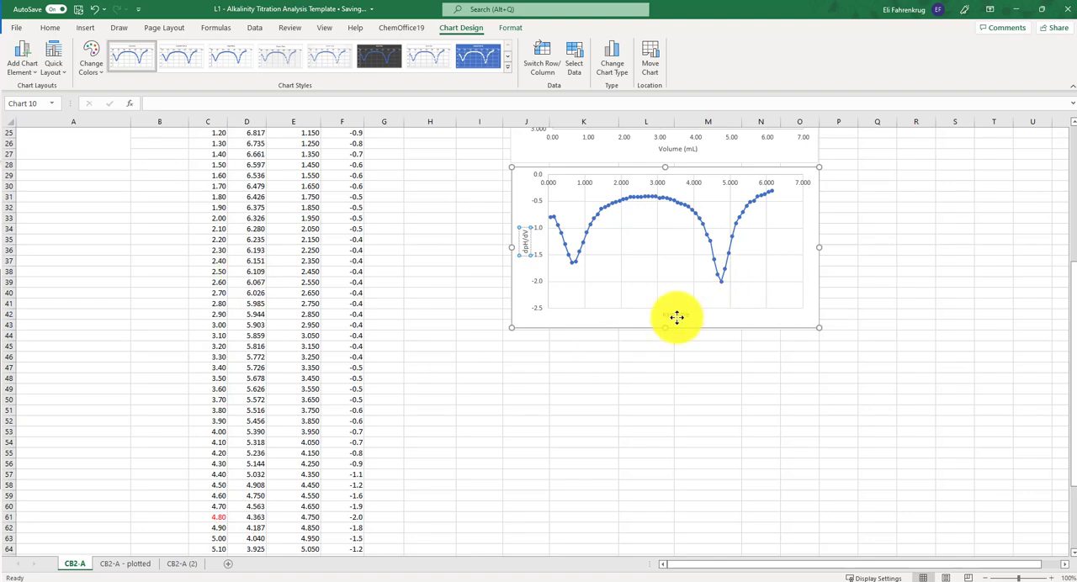
{"action": "triple_click", "coordinate": [676, 315]}
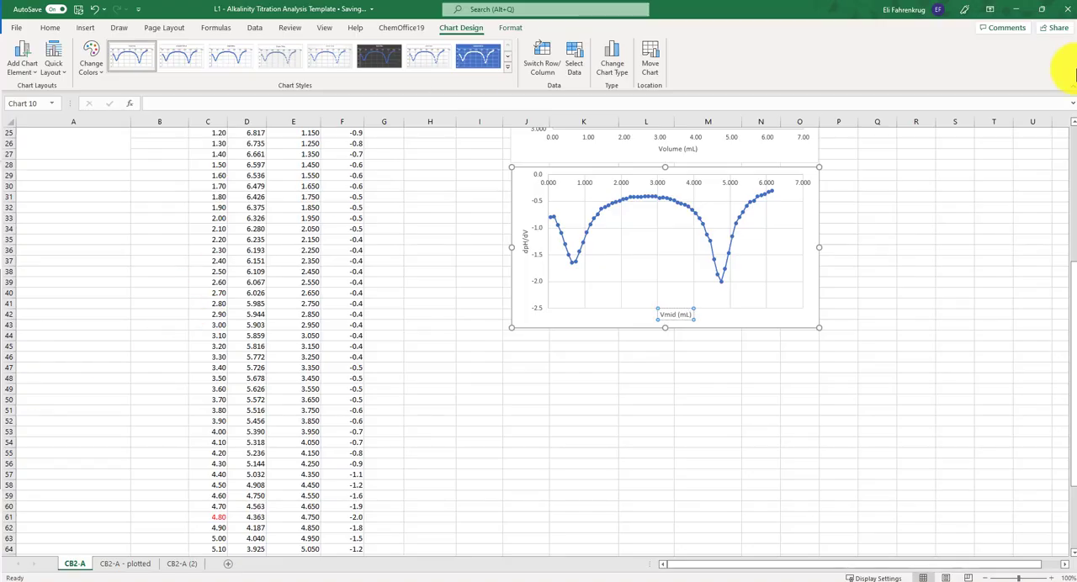
{"action": "left_click", "coordinate": [954, 250]}
- Locate the deepest minimum of the first derivative and enter its midpoint volume, 4.75, as the Trial 1 First Deriv. Veq in F4
{"action": "scroll", "coordinate": [955, 371], "scroll_direction": "up", "scroll_amount": 5}
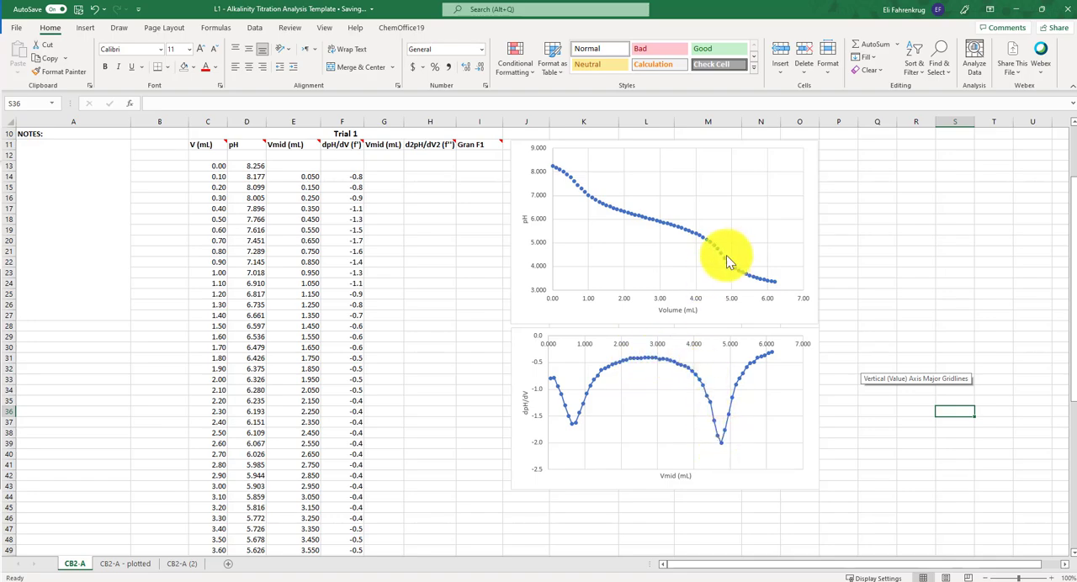
{"action": "left_click", "coordinate": [721, 444]}
{"action": "left_click", "coordinate": [721, 444]}
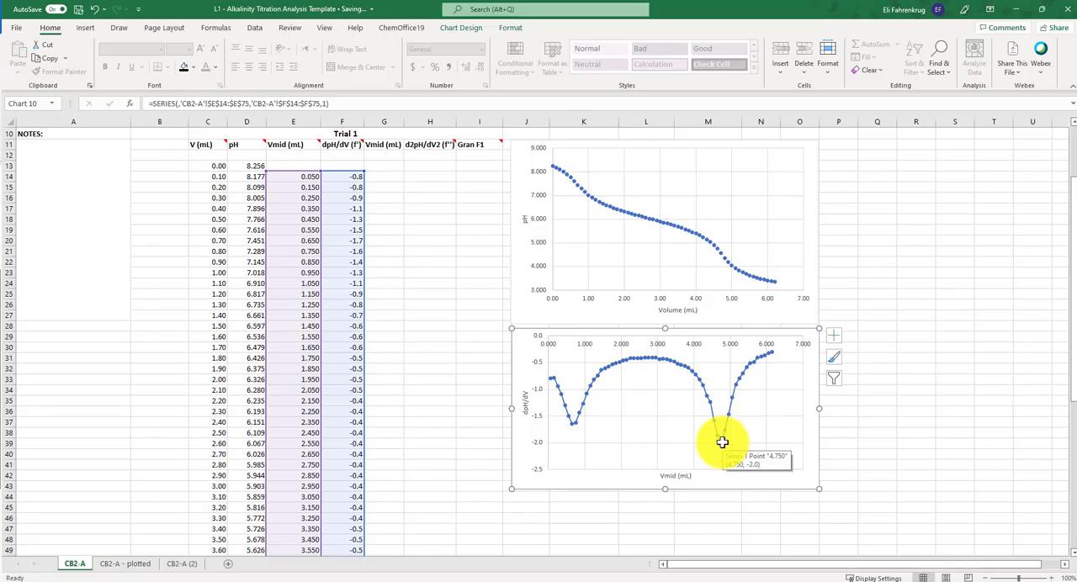
{"action": "scroll", "coordinate": [197, 463], "scroll_direction": "down", "scroll_amount": 5}
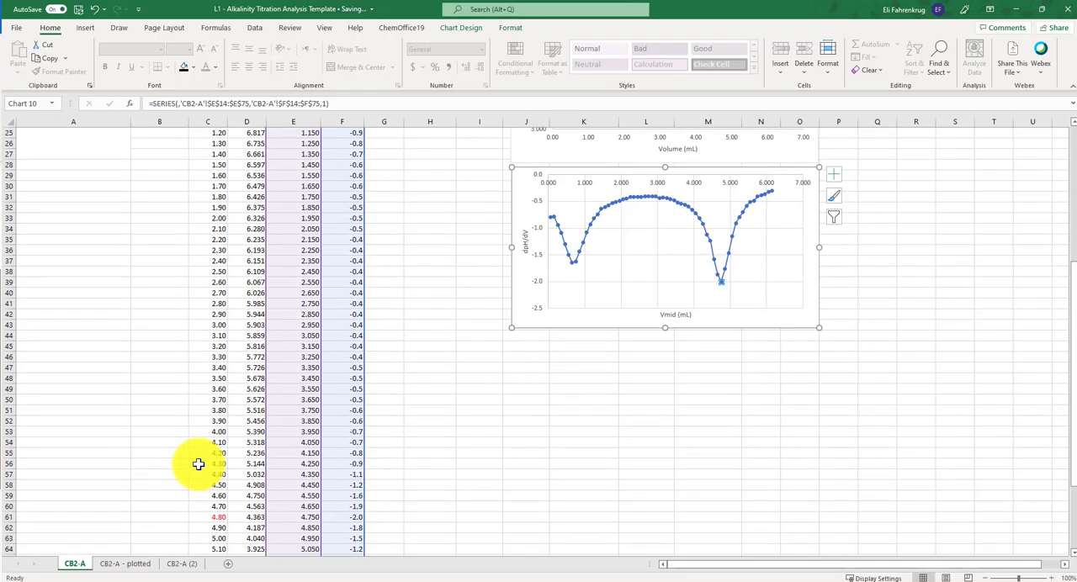
{"action": "scroll", "coordinate": [197, 463], "scroll_direction": "down", "scroll_amount": 5}
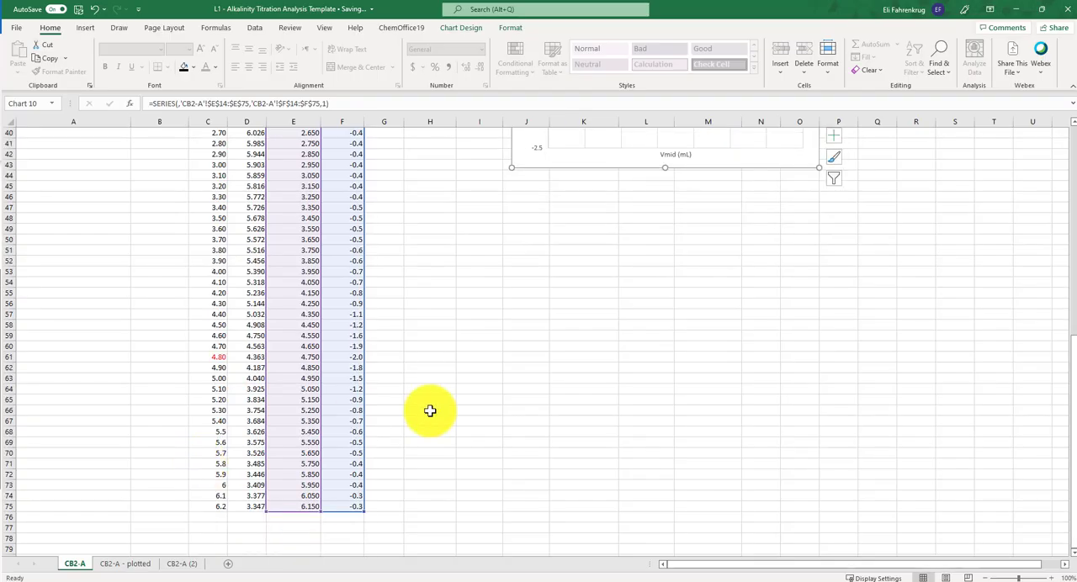
{"action": "left_click", "coordinate": [486, 335]}
{"action": "left_click", "coordinate": [309, 358]}
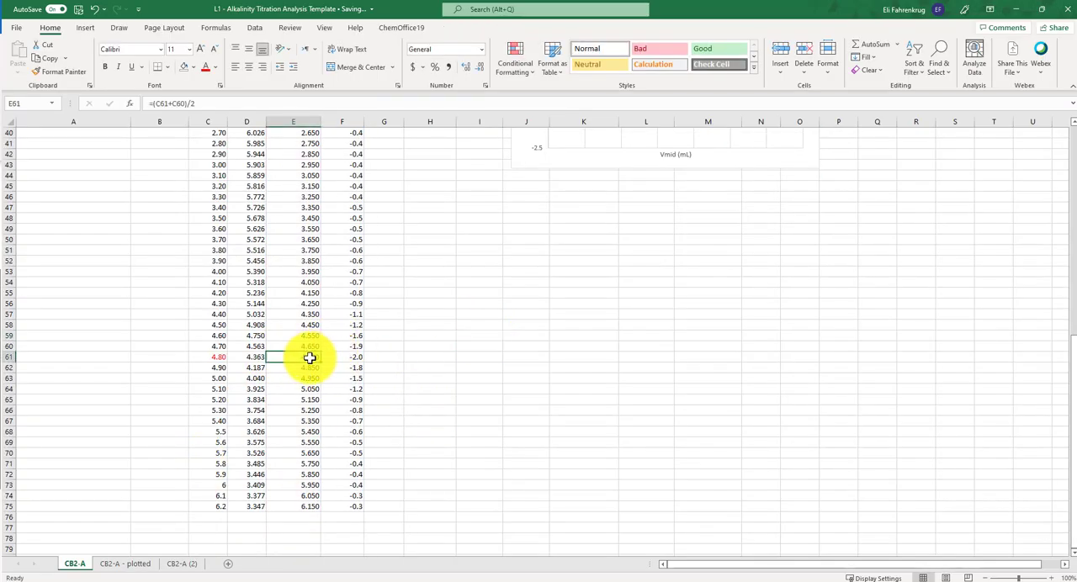
{"action": "scroll", "coordinate": [519, 351], "scroll_direction": "up", "scroll_amount": 13}
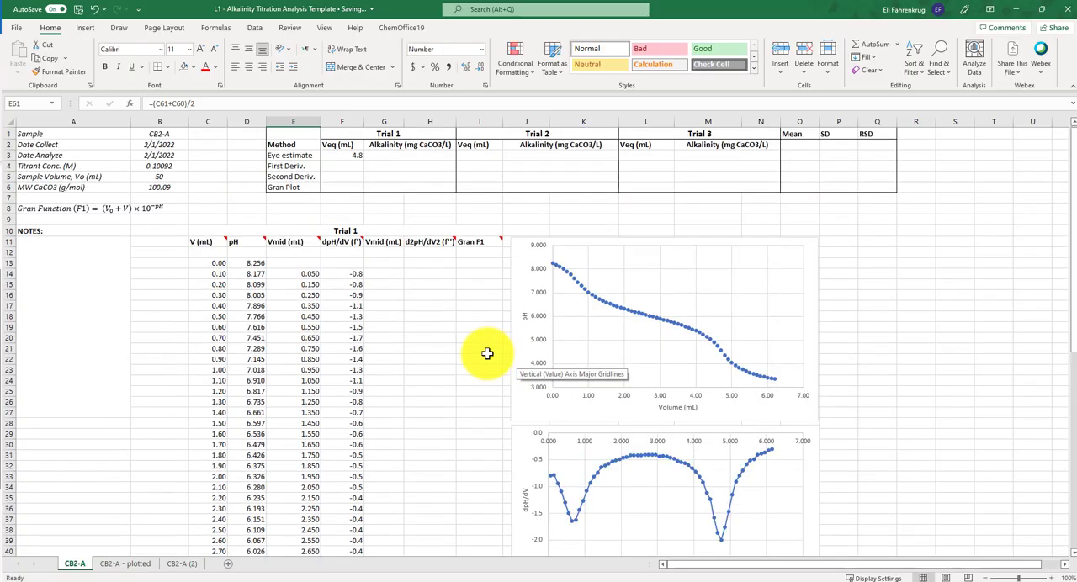
{"action": "left_click", "coordinate": [342, 166]}
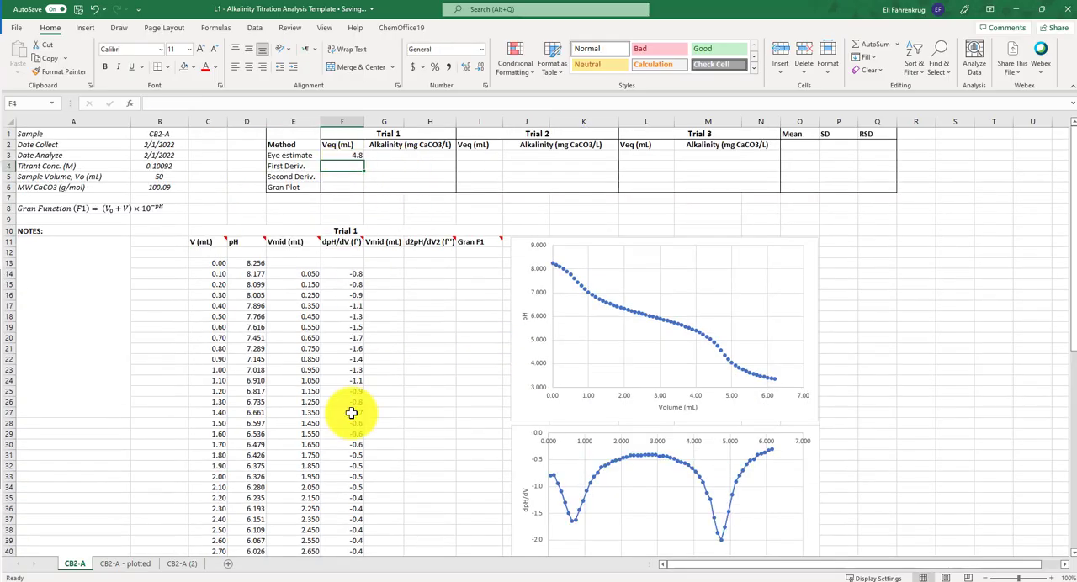
{"action": "type", "text": "4.75"}
{"action": "key", "text": "Return"}
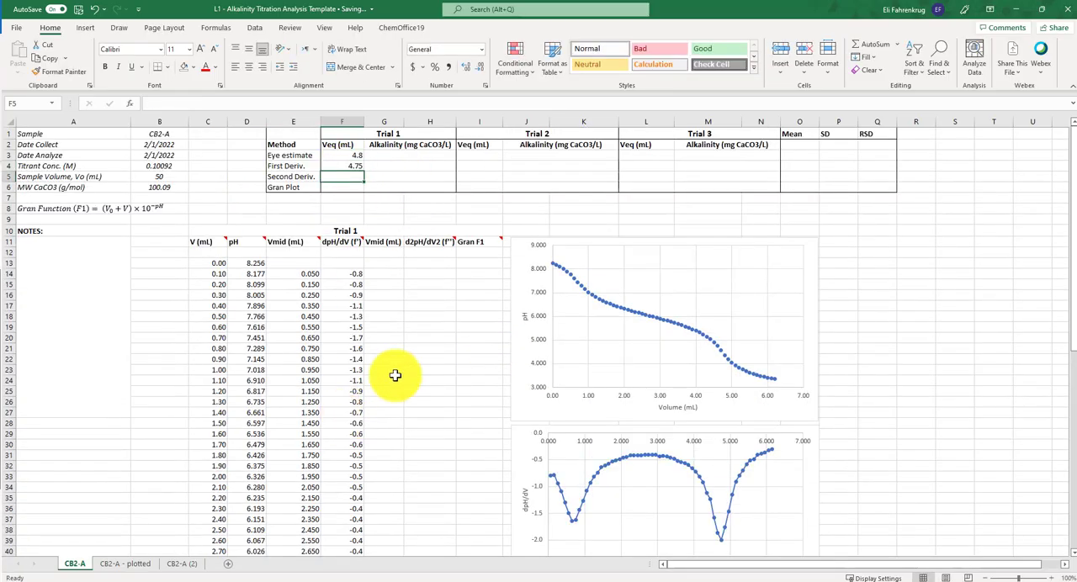
- Compare the steep regions of the titration curve with the minima and slope changes of the first derivative chart
{"action": "scroll", "coordinate": [782, 370], "scroll_direction": "down", "scroll_amount": 4}
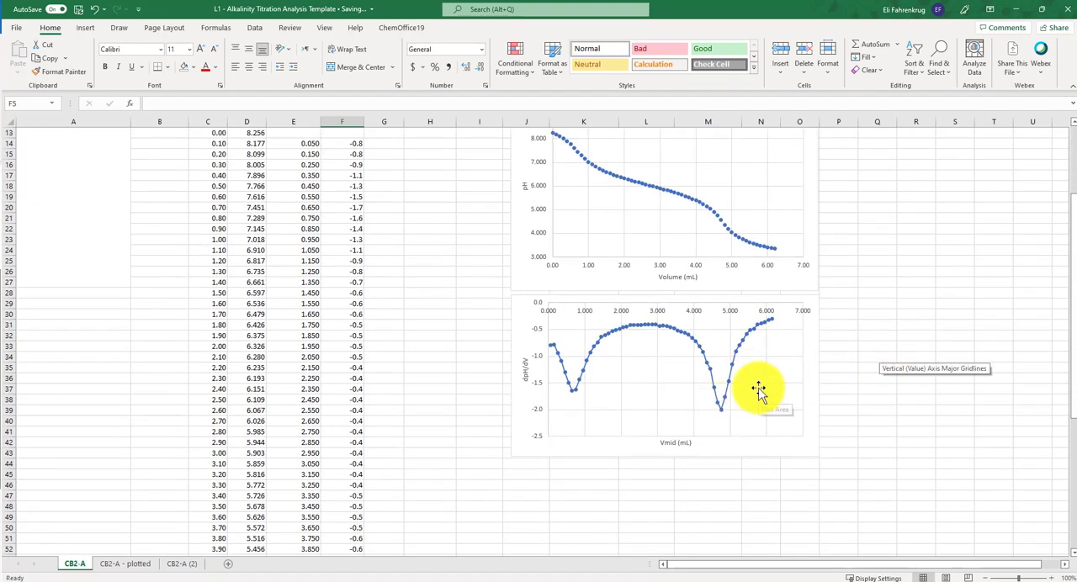
{"action": "scroll", "coordinate": [689, 367], "scroll_direction": "up", "scroll_amount": 4}
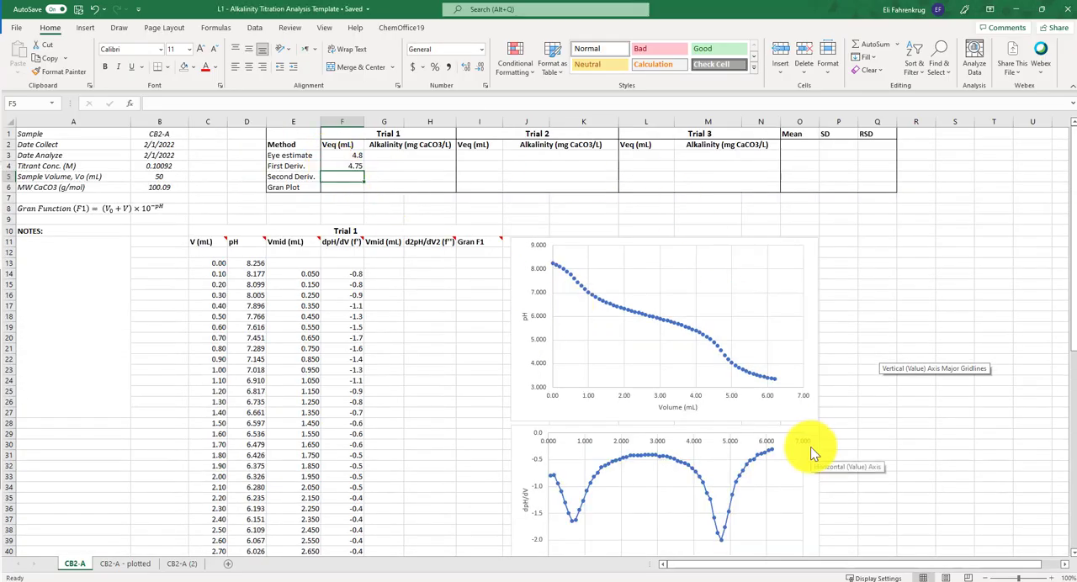
{"action": "scroll", "coordinate": [810, 447], "scroll_direction": "down", "scroll_amount": 3}
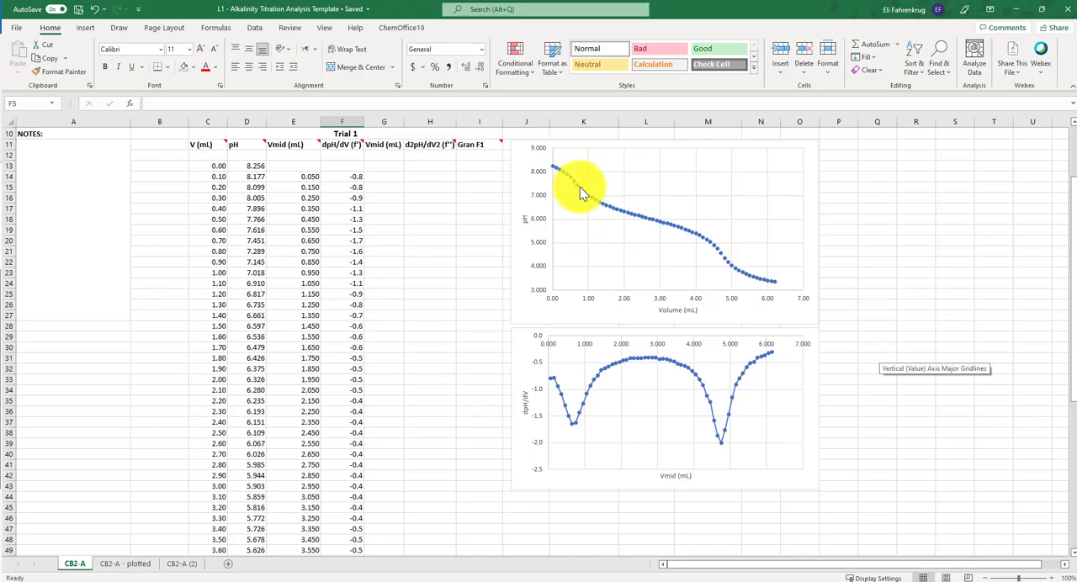
{"action": "mouse_move", "coordinate": [579, 189]}
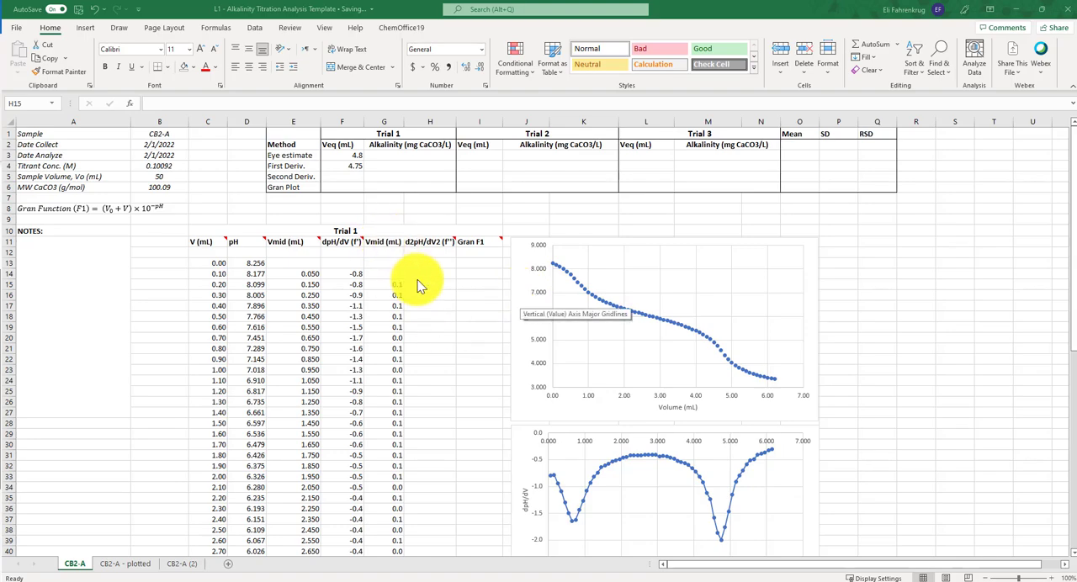
{"action": "scroll", "coordinate": [824, 395], "scroll_direction": "down", "scroll_amount": 2}
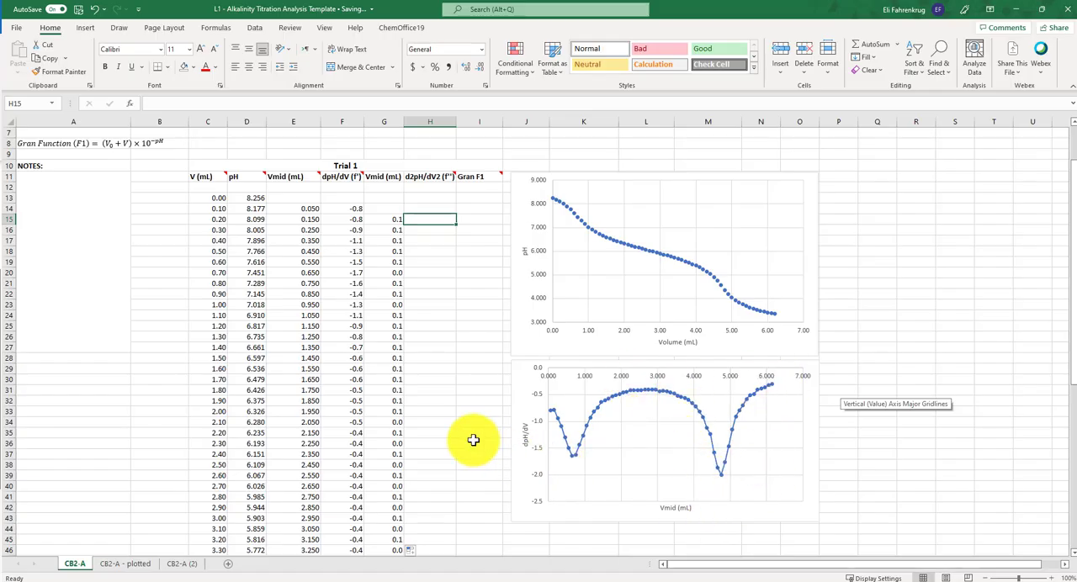
{"action": "scroll", "coordinate": [473, 440], "scroll_direction": "down", "scroll_amount": 1}
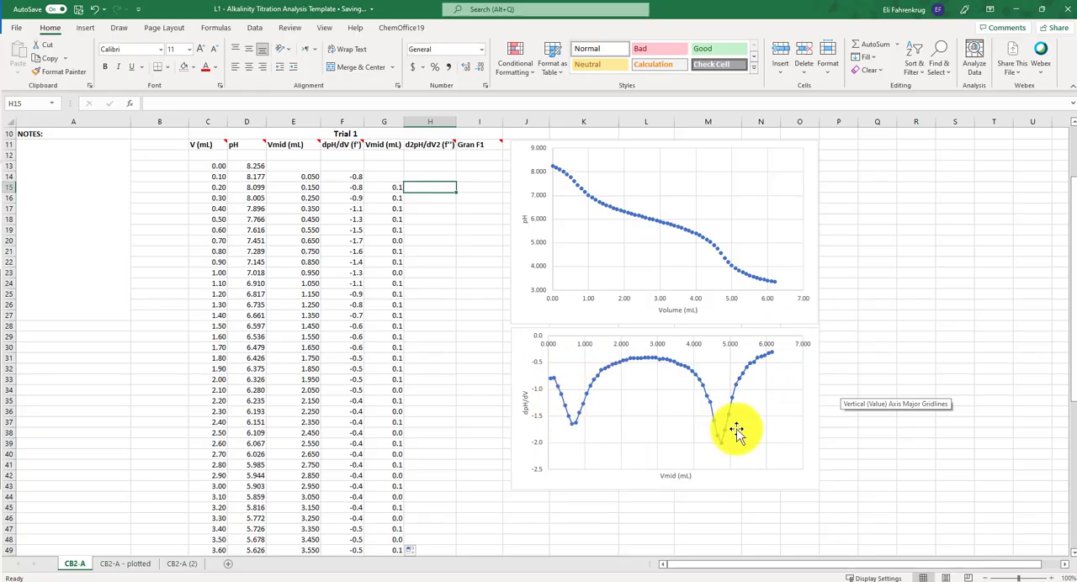
{"action": "mouse_move", "coordinate": [563, 405]}
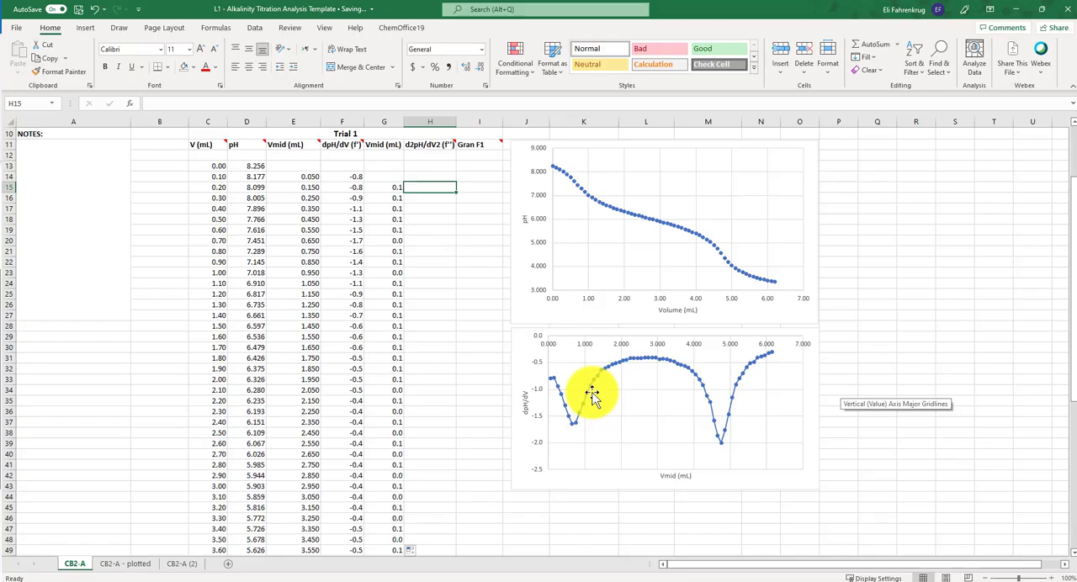
{"action": "mouse_move", "coordinate": [577, 429]}
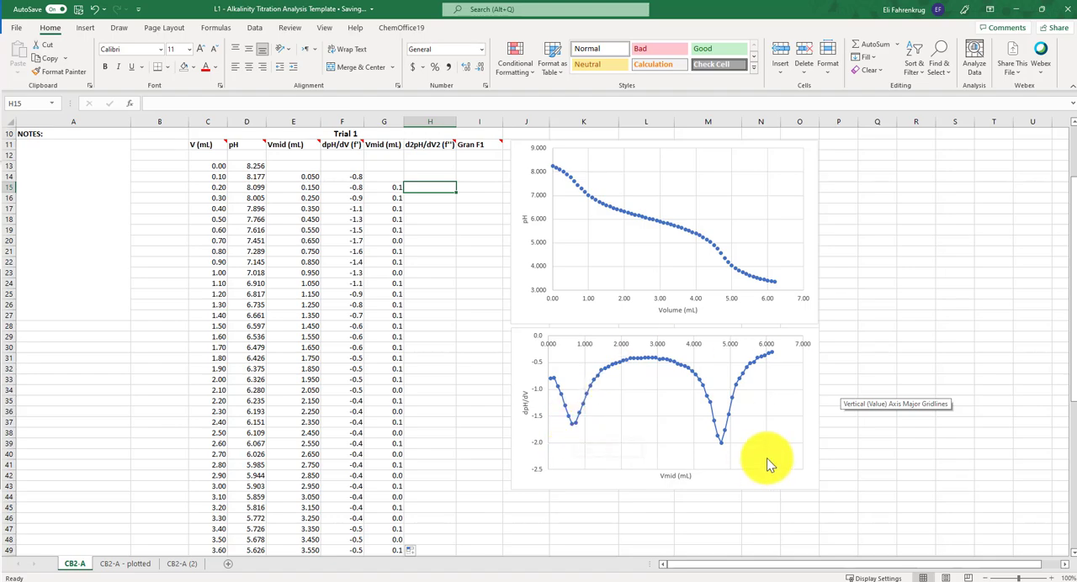
- Correct the second Vmid formula in G15 to =(E15+E14)/2 and fill it down to G75
{"action": "scroll", "coordinate": [475, 307], "scroll_direction": "up", "scroll_amount": 3}
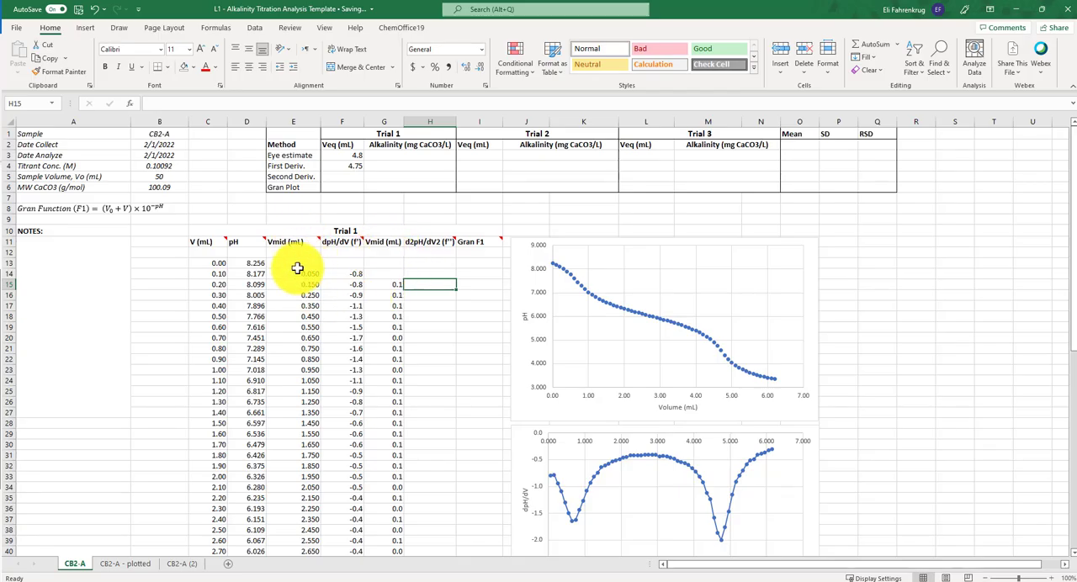
{"action": "double_click", "coordinate": [384, 284]}
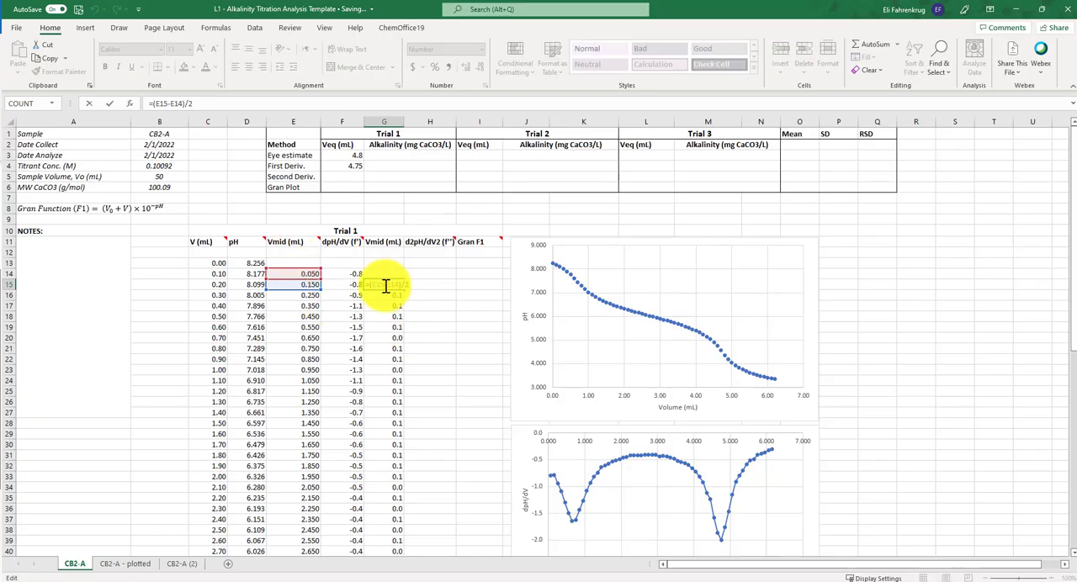
{"action": "key", "text": "Return"}
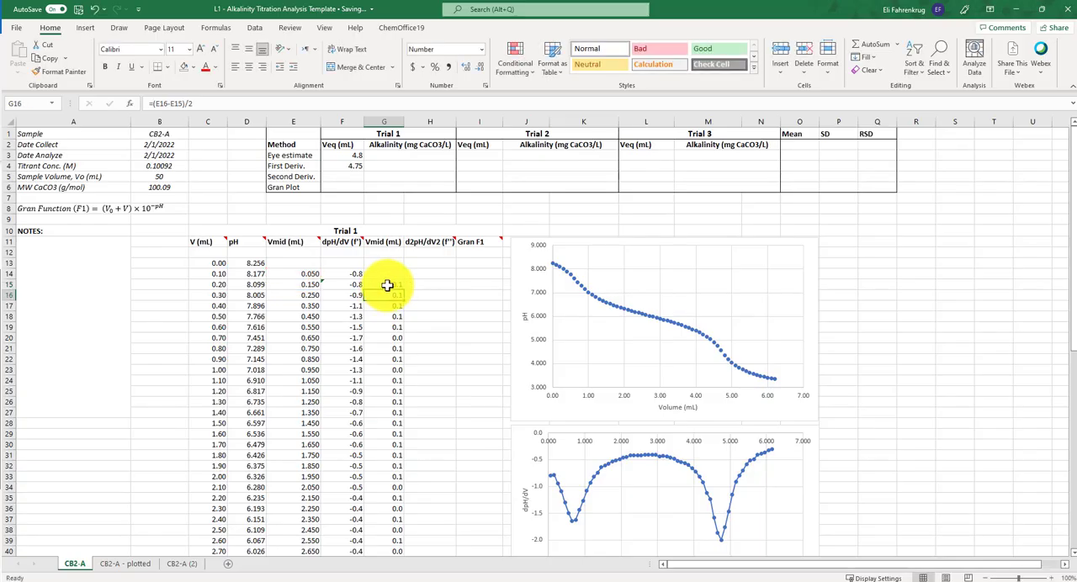
{"action": "left_click", "coordinate": [399, 287]}
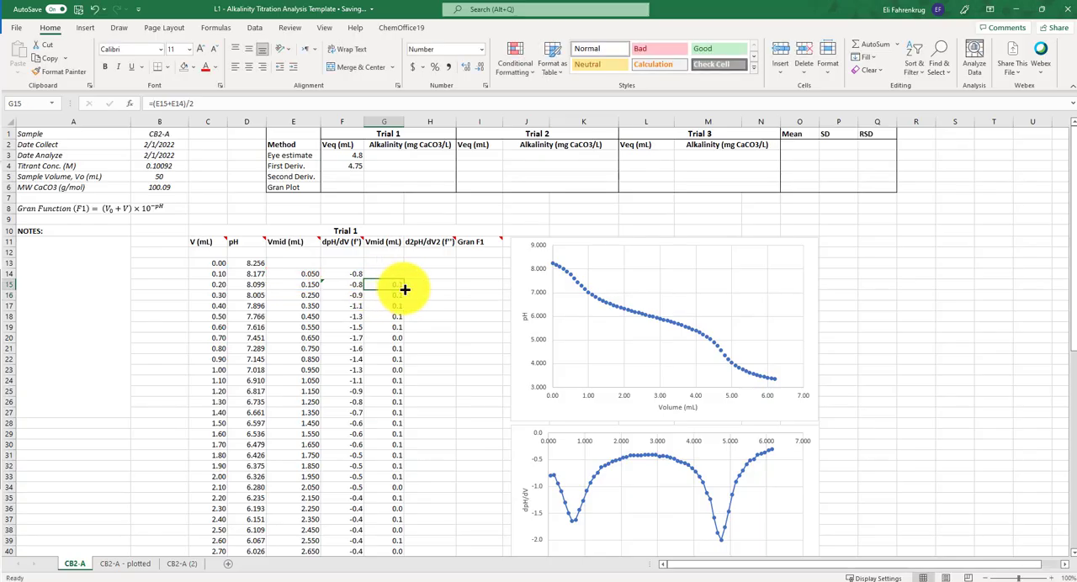
{"action": "left_click_drag", "start_coordinate": [405, 290], "coordinate": [376, 539]}
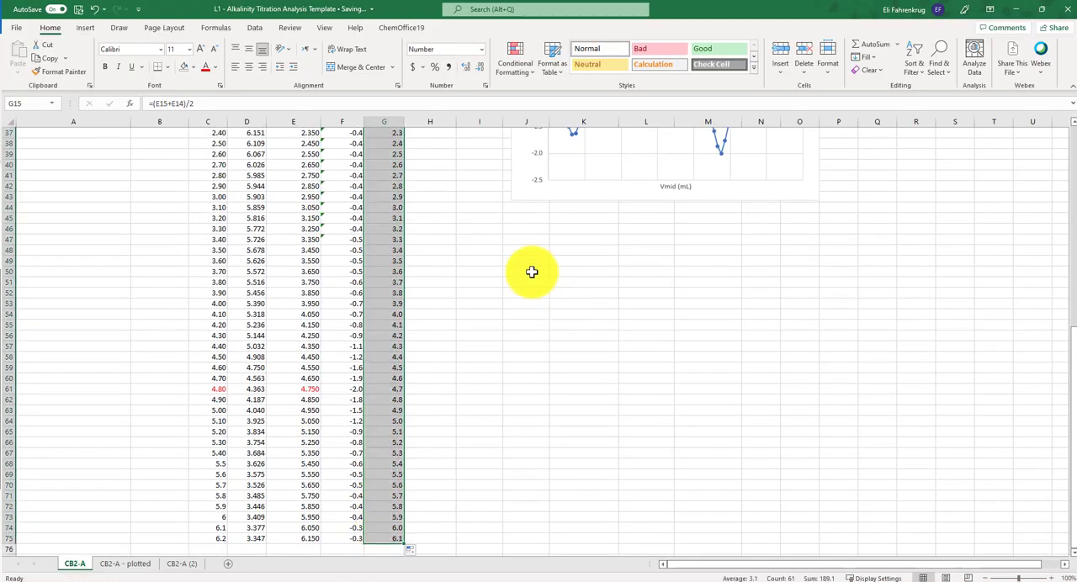
{"action": "scroll", "coordinate": [531, 272], "scroll_direction": "up", "scroll_amount": 12}
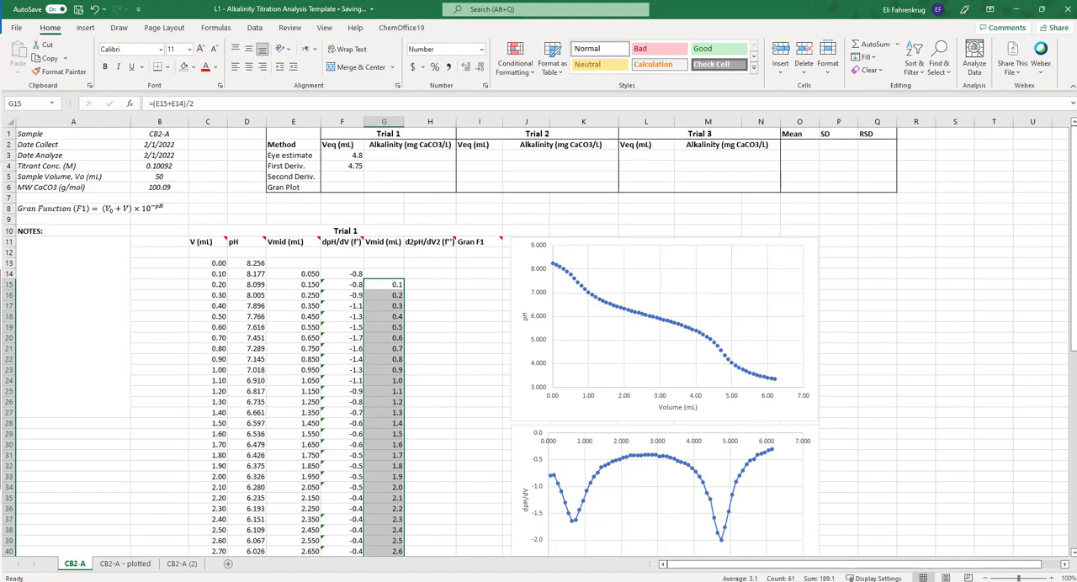
- Enter the second derivative formula =(F15-F14)/(E15-E14) in H15 and fill it down to H74
{"action": "left_click", "coordinate": [425, 284]}
{"action": "type", "text": "=("}
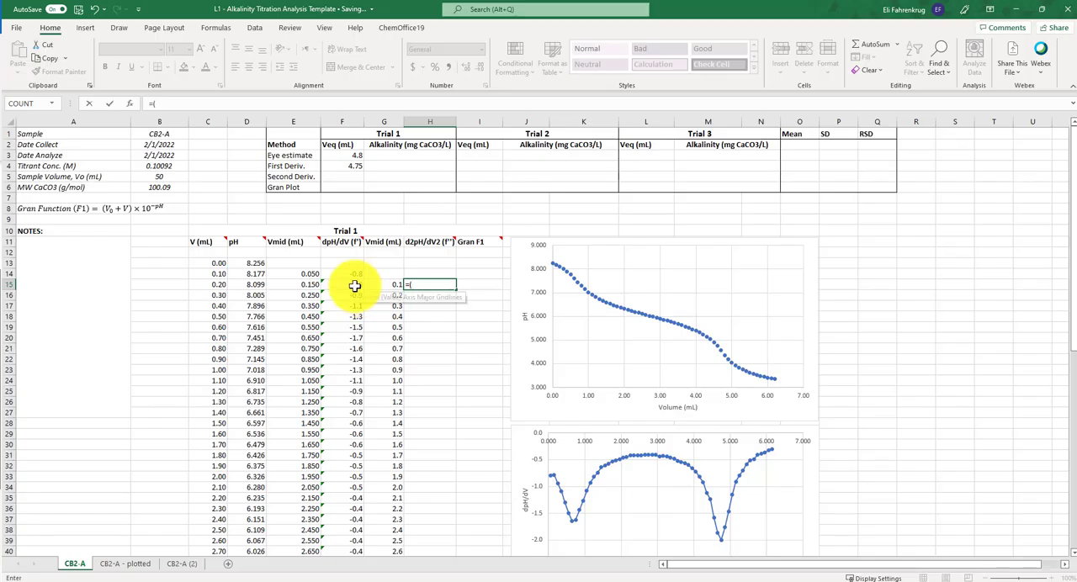
{"action": "left_click", "coordinate": [354, 285]}
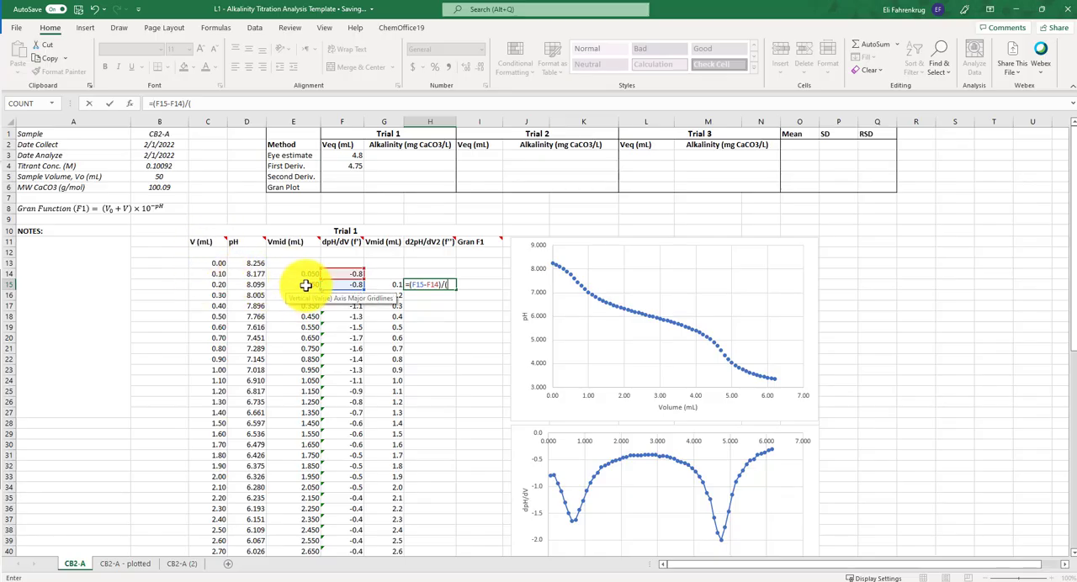
{"action": "left_click", "coordinate": [305, 285]}
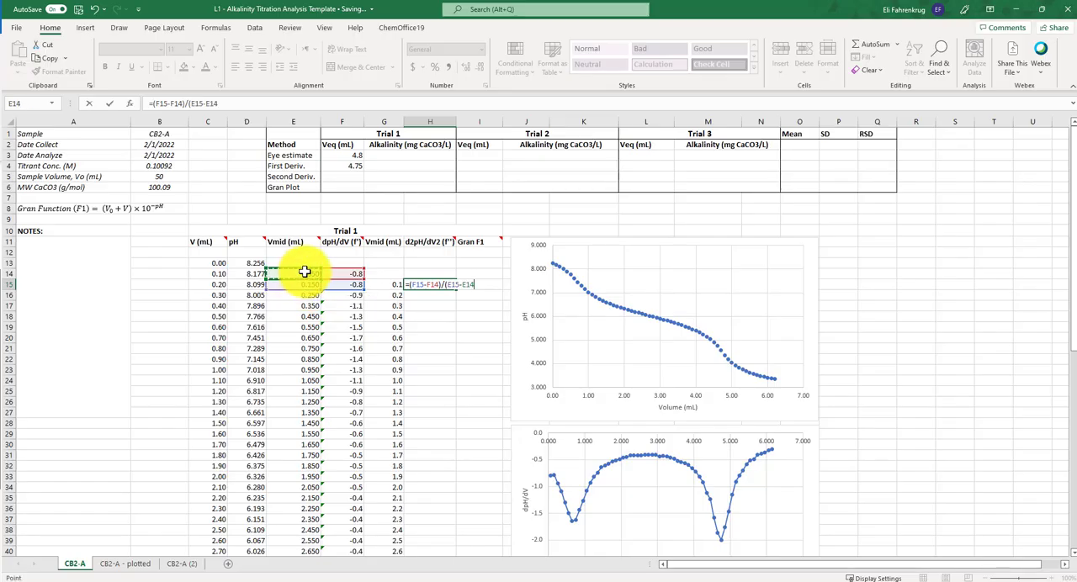
{"action": "key", "text": "Return"}
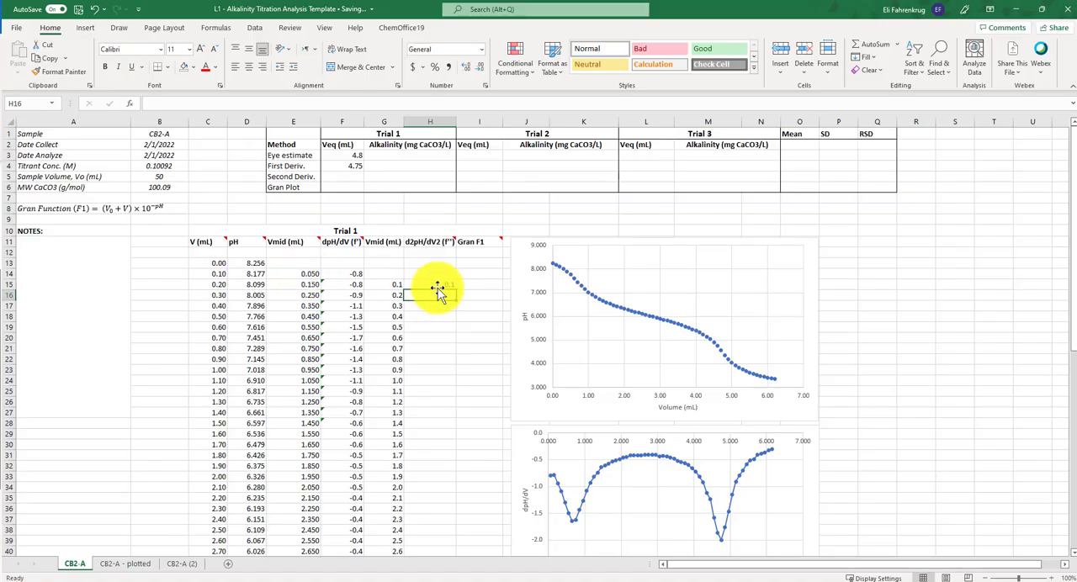
{"action": "left_click", "coordinate": [437, 286]}
{"action": "left_click_drag", "start_coordinate": [455, 292], "coordinate": [427, 539]}
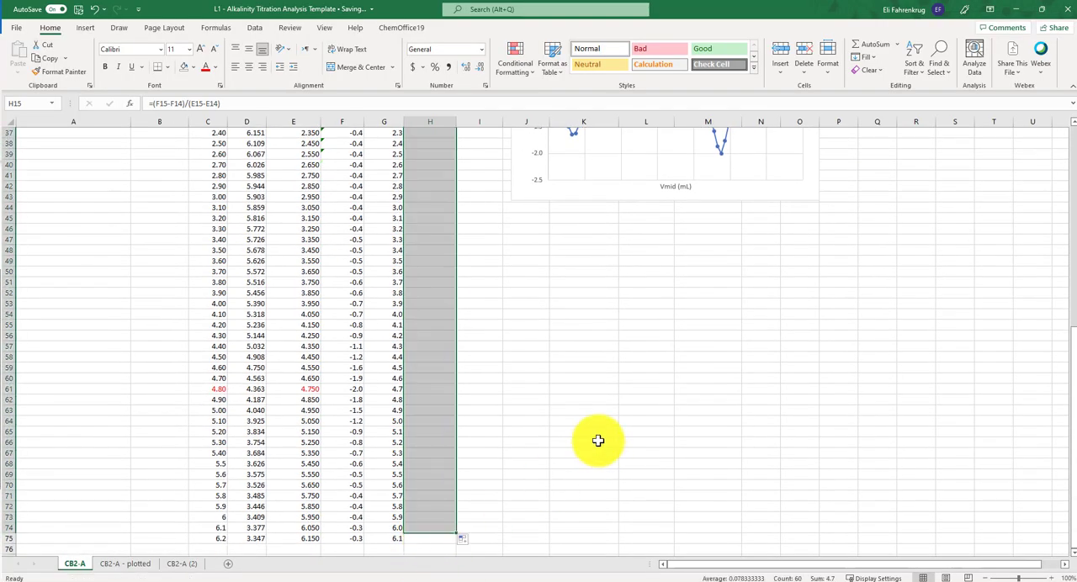
{"action": "scroll", "coordinate": [572, 421], "scroll_direction": "up", "scroll_amount": 8}
{"action": "scroll", "coordinate": [572, 423], "scroll_direction": "up", "scroll_amount": 4}
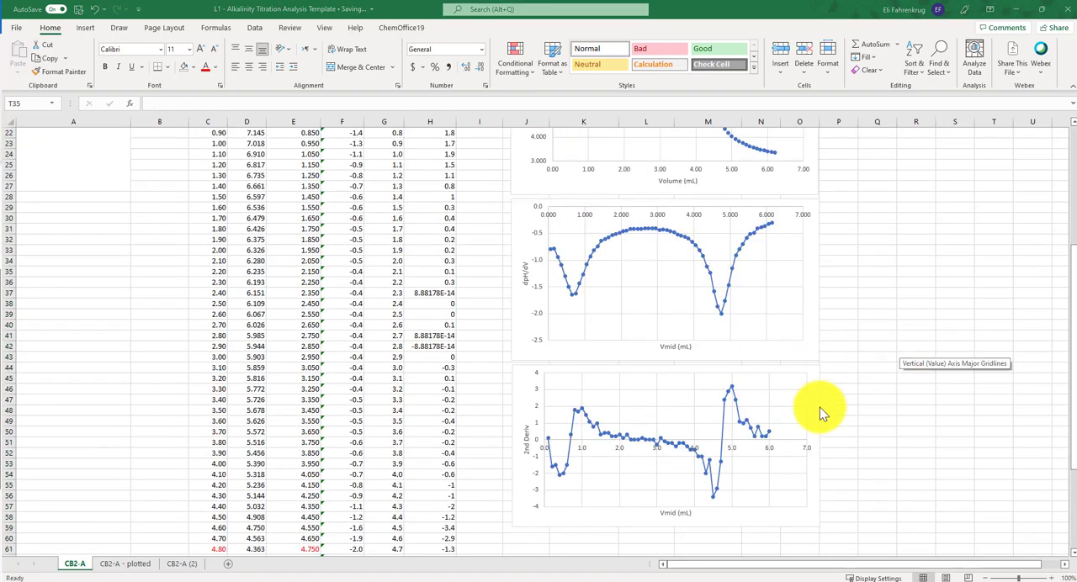
- Examine the second derivative chart together with the d2pH/dV2 header note and the data columns it plots
{"action": "left_click", "coordinate": [814, 417]}
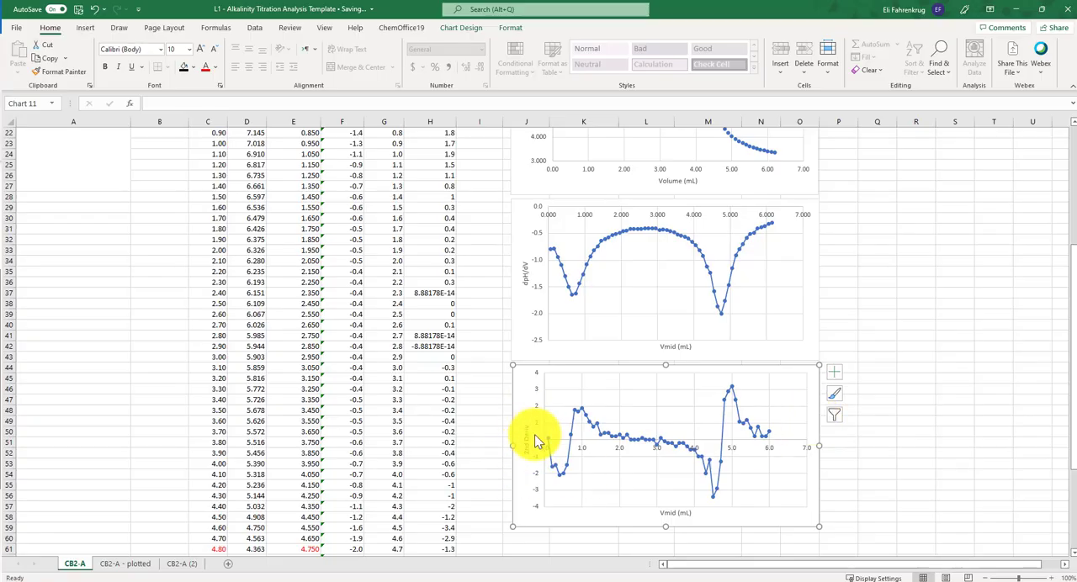
{"action": "scroll", "coordinate": [522, 446], "scroll_direction": "up", "scroll_amount": 5}
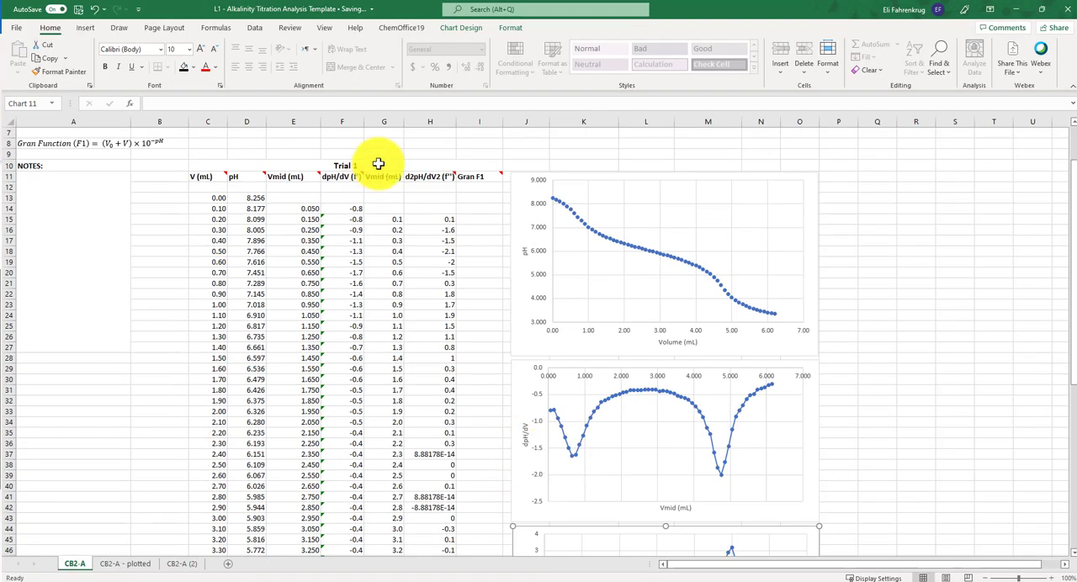
{"action": "mouse_move", "coordinate": [438, 177]}
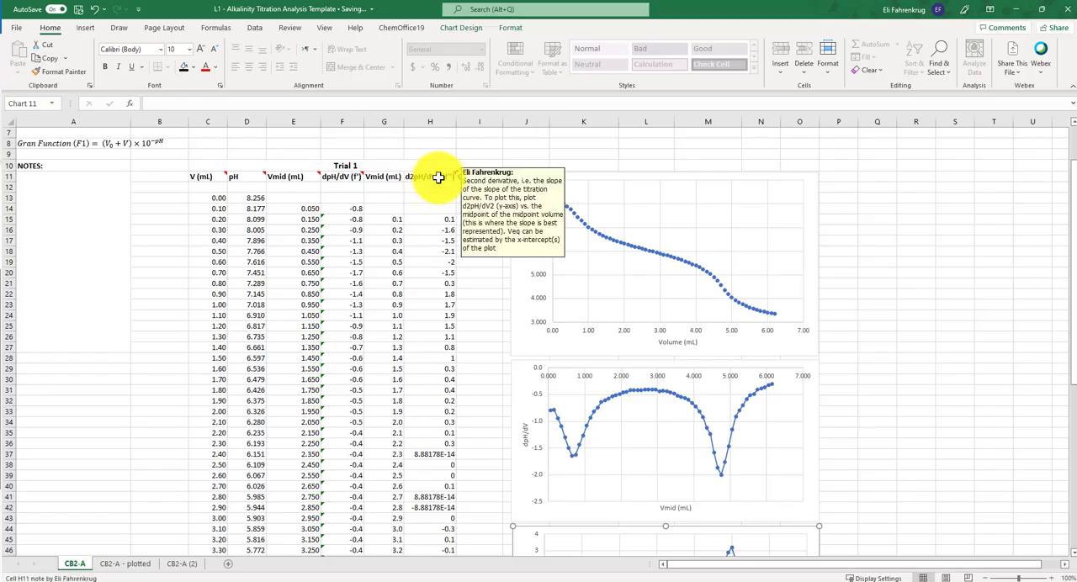
{"action": "scroll", "coordinate": [791, 379], "scroll_direction": "down", "scroll_amount": 6}
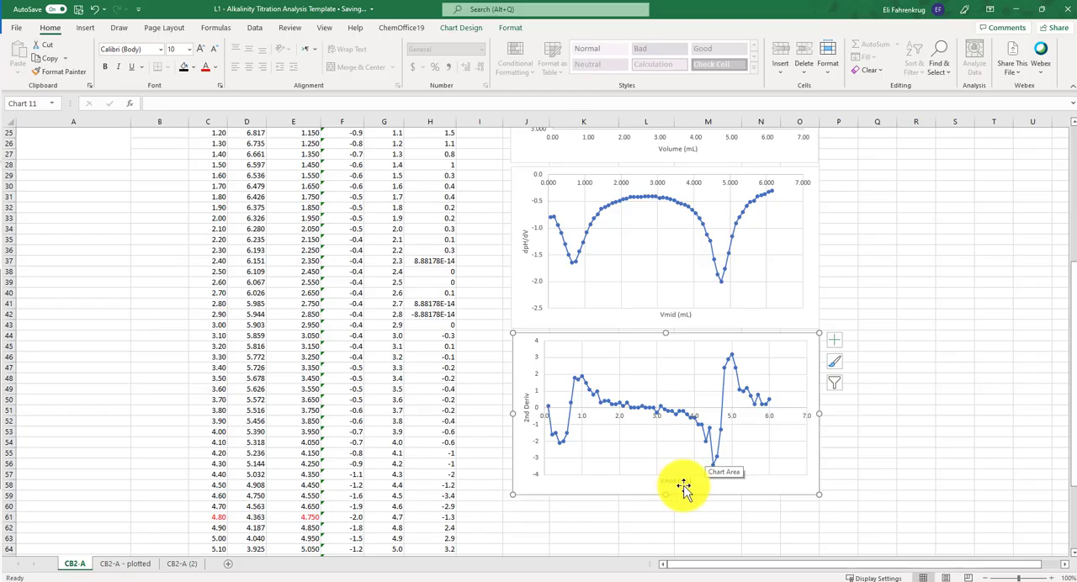
{"action": "scroll", "coordinate": [665, 480], "scroll_direction": "up", "scroll_amount": 6}
{"action": "scroll", "coordinate": [656, 454], "scroll_direction": "down", "scroll_amount": 5}
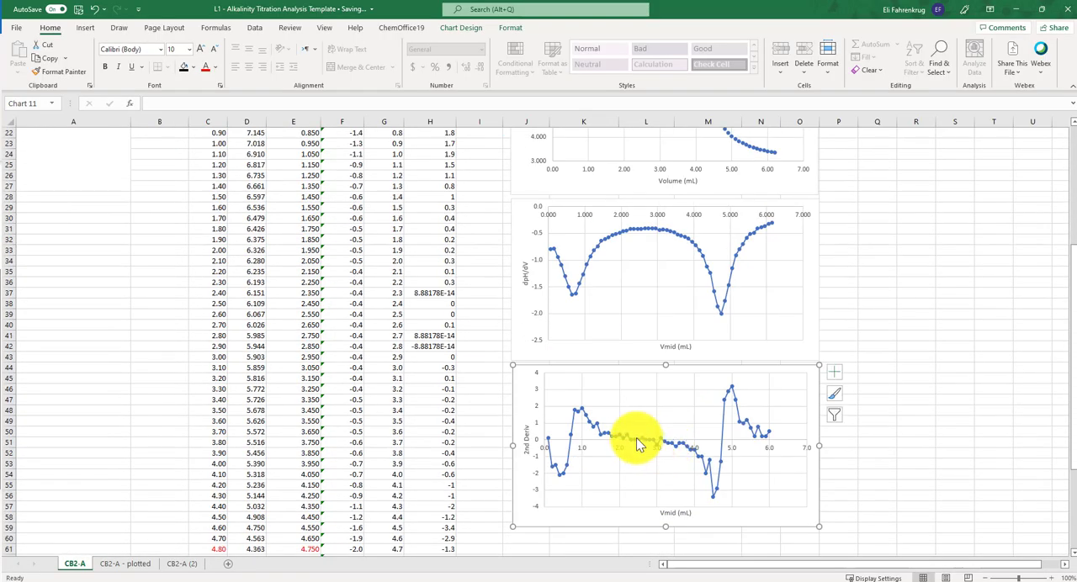
{"action": "left_click", "coordinate": [634, 439]}
{"action": "scroll", "coordinate": [512, 308], "scroll_direction": "up", "scroll_amount": 6}
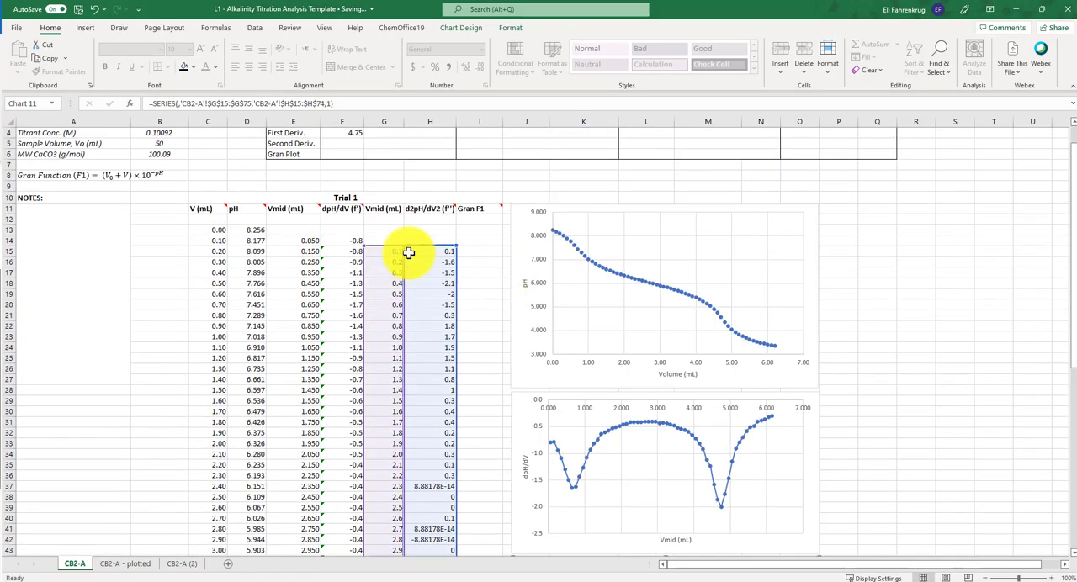
{"action": "scroll", "coordinate": [538, 467], "scroll_direction": "down", "scroll_amount": 6}
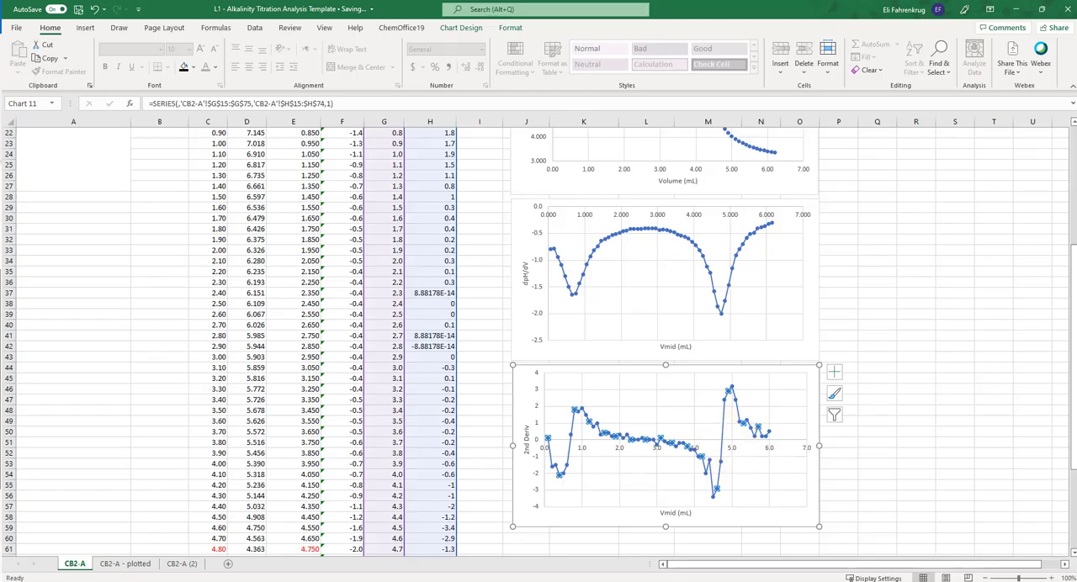
- Identify the second derivative point just above the steep zero crossing and colour its values in G62:H62 red
{"action": "left_click", "coordinate": [996, 376]}
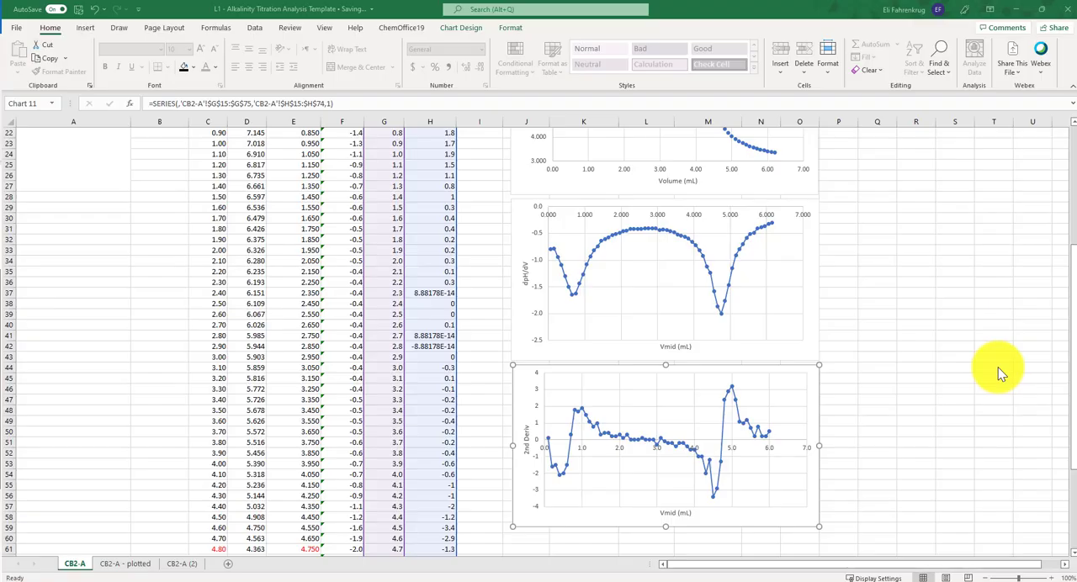
{"action": "left_click", "coordinate": [723, 401]}
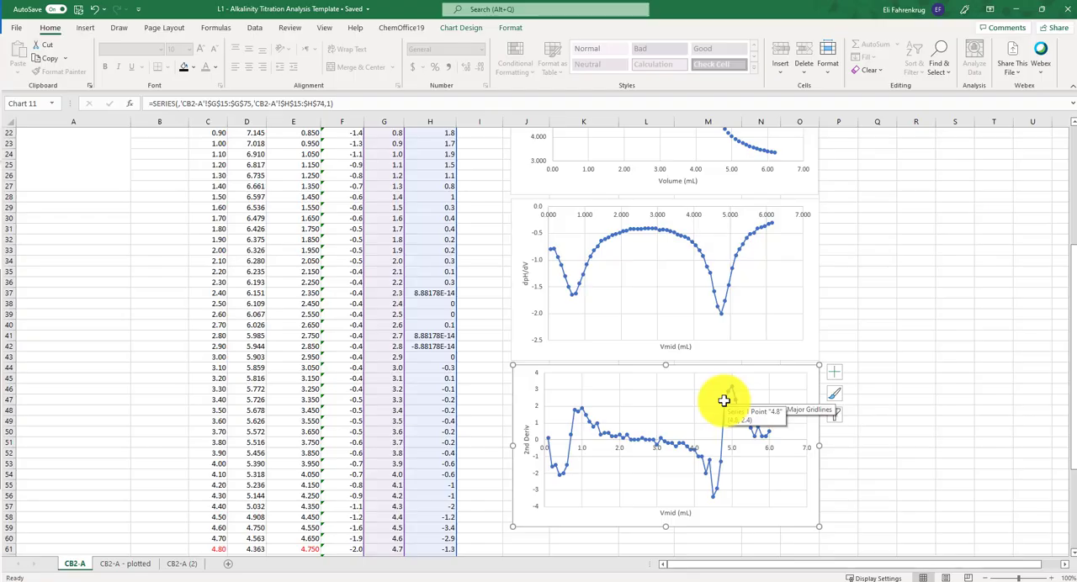
{"action": "scroll", "coordinate": [437, 505], "scroll_direction": "down", "scroll_amount": 5}
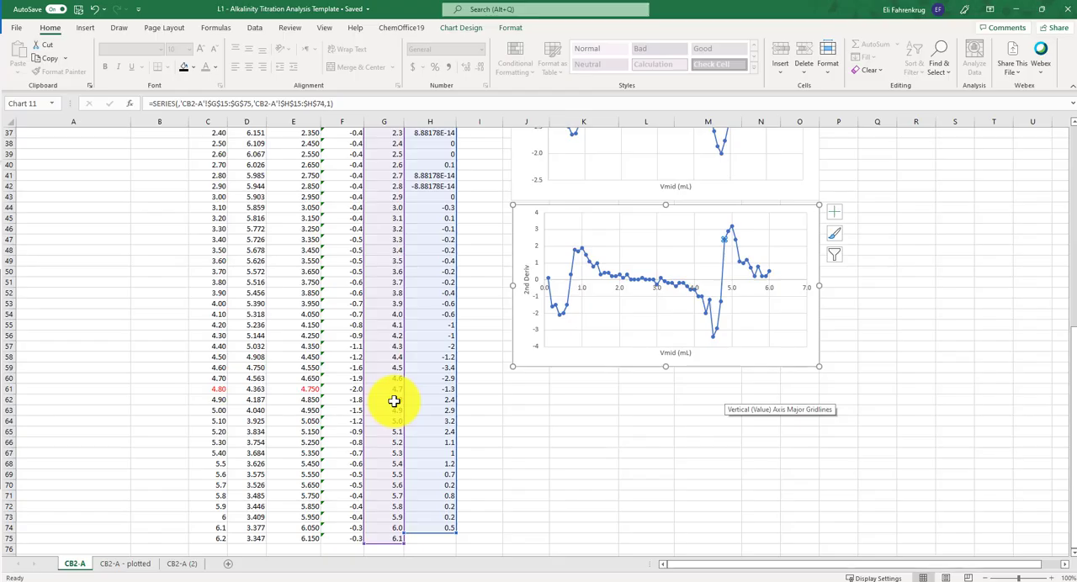
{"action": "left_click_drag", "start_coordinate": [394, 401], "coordinate": [427, 401]}
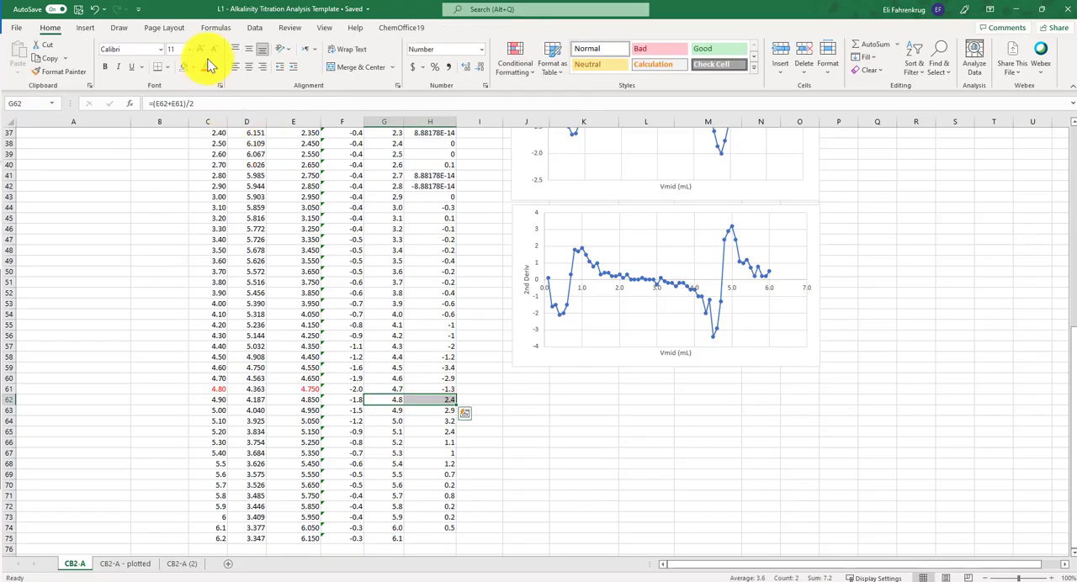
{"action": "left_click", "coordinate": [207, 68]}
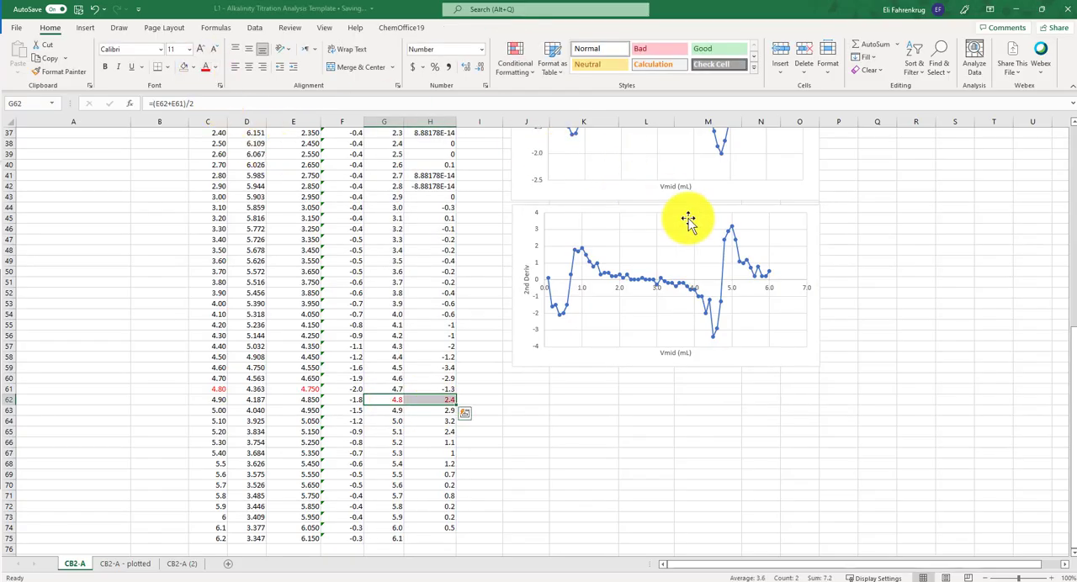
- Identify the second derivative point just below the steep zero crossing and colour its values in G61:H61 red
{"action": "left_click", "coordinate": [721, 302]}
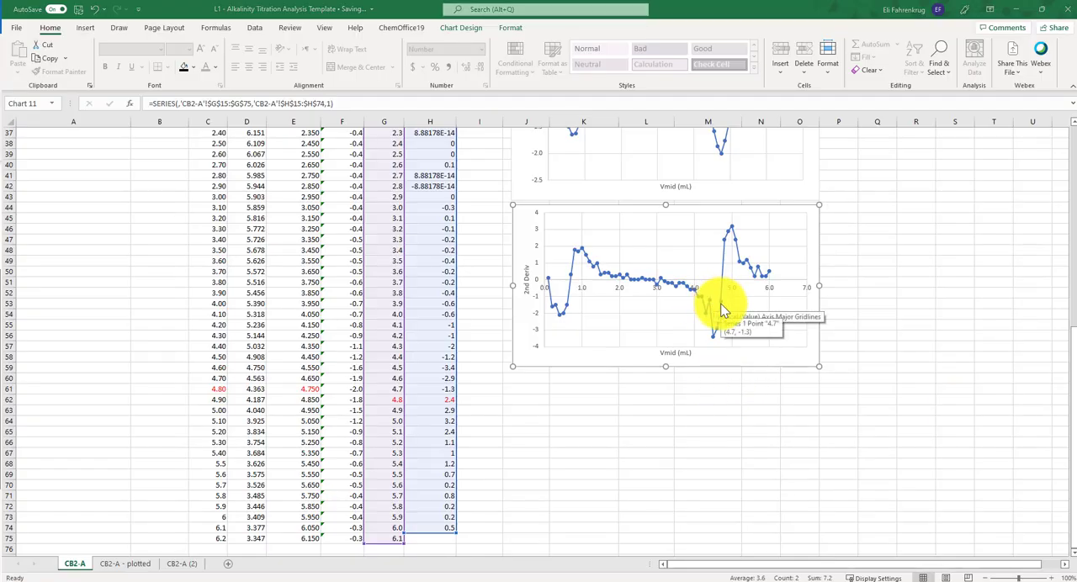
{"action": "left_click", "coordinate": [398, 389]}
{"action": "left_click_drag", "start_coordinate": [403, 389], "coordinate": [430, 390]}
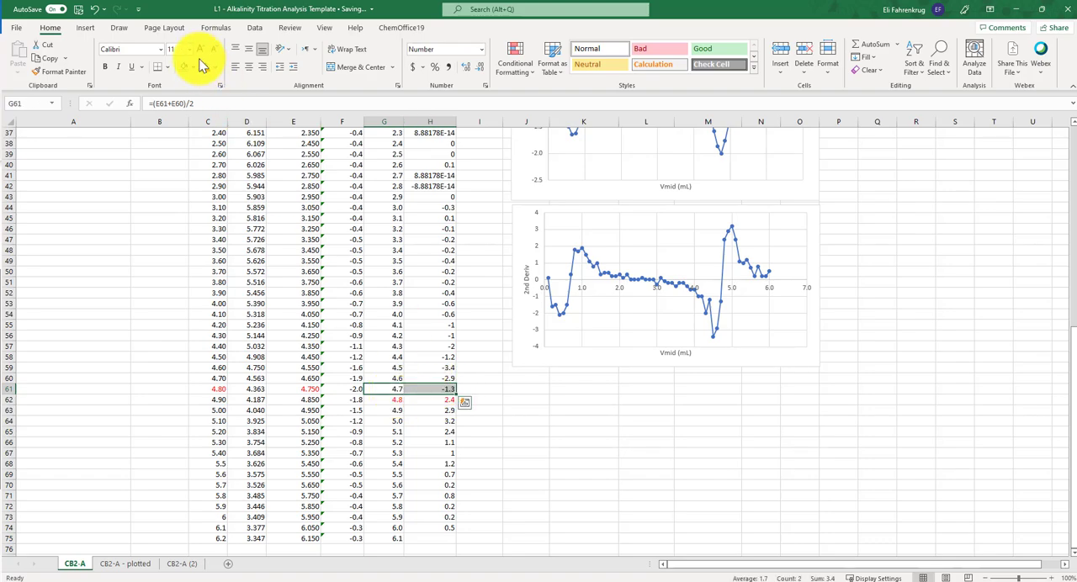
{"action": "left_click", "coordinate": [584, 441]}
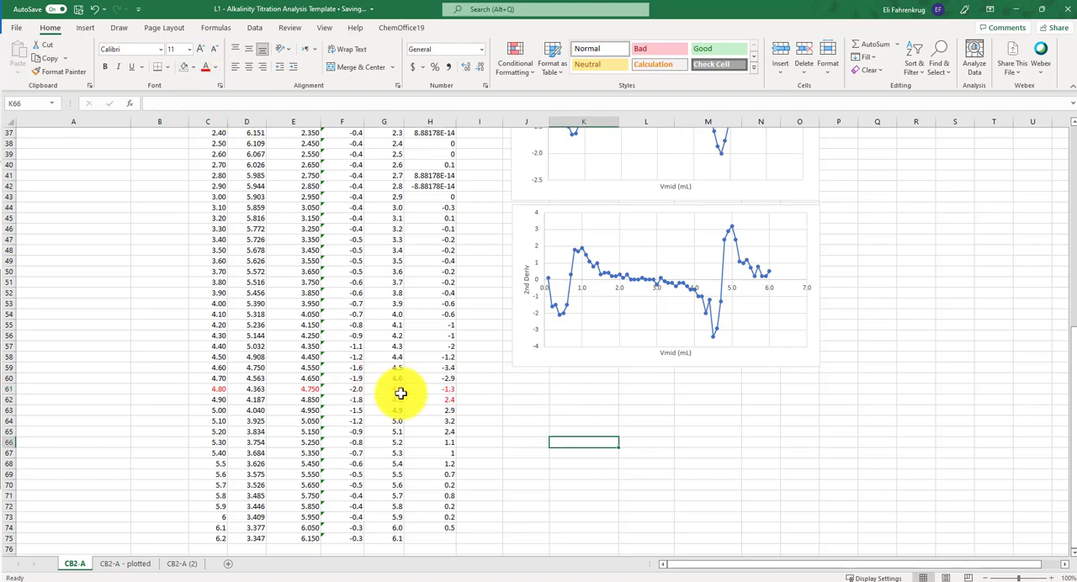
- Insert a scatter chart with straight lines and markers from G61:H62 and move it away from the data columns
{"action": "left_click_drag", "start_coordinate": [398, 392], "coordinate": [430, 399]}
{"action": "left_click", "coordinate": [87, 27]}
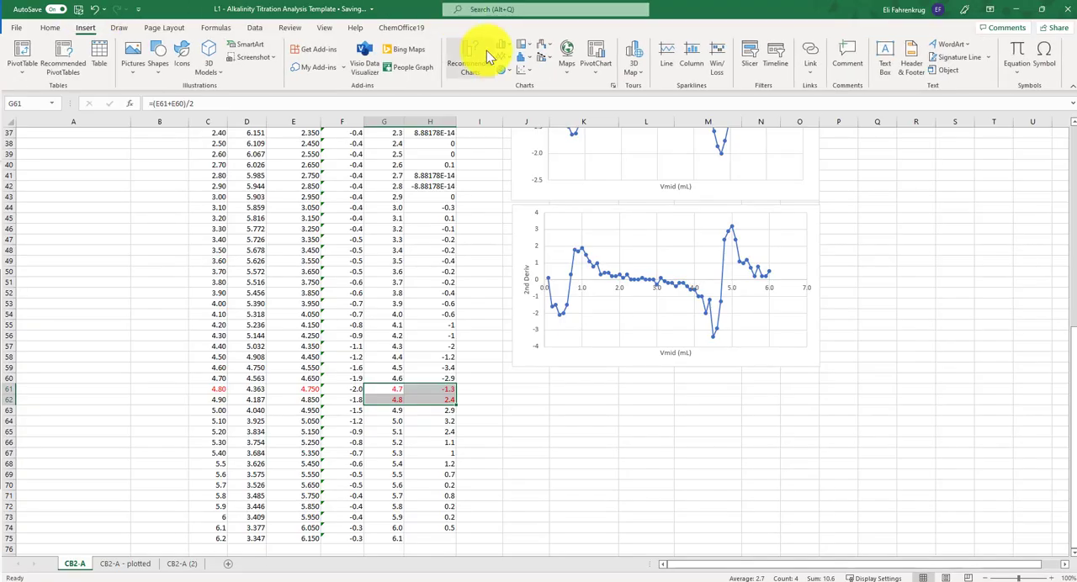
{"action": "left_click", "coordinate": [528, 75]}
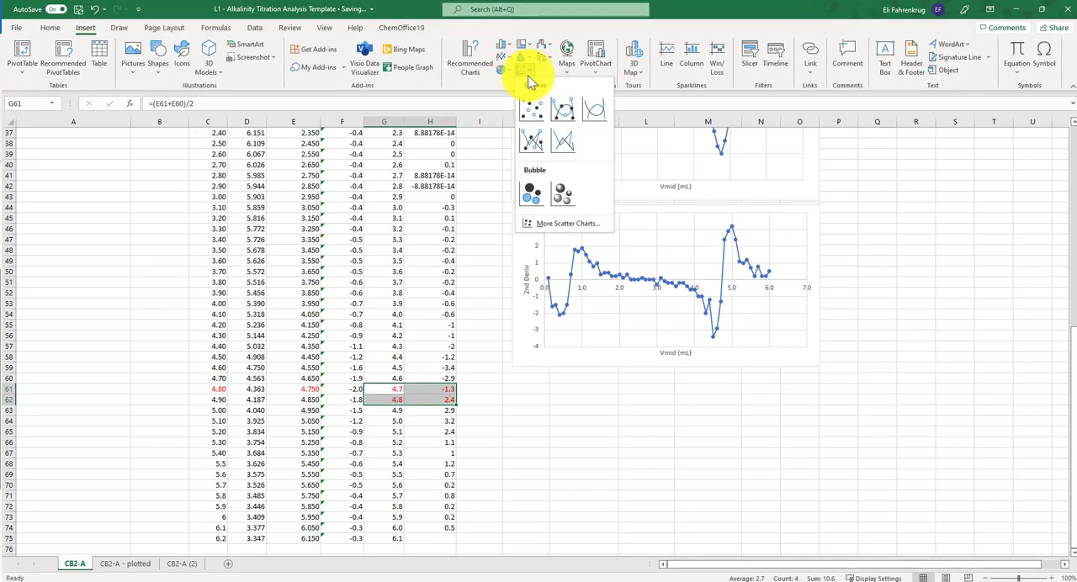
{"action": "left_click", "coordinate": [537, 151]}
{"action": "left_click_drag", "start_coordinate": [582, 273], "coordinate": [826, 347]}
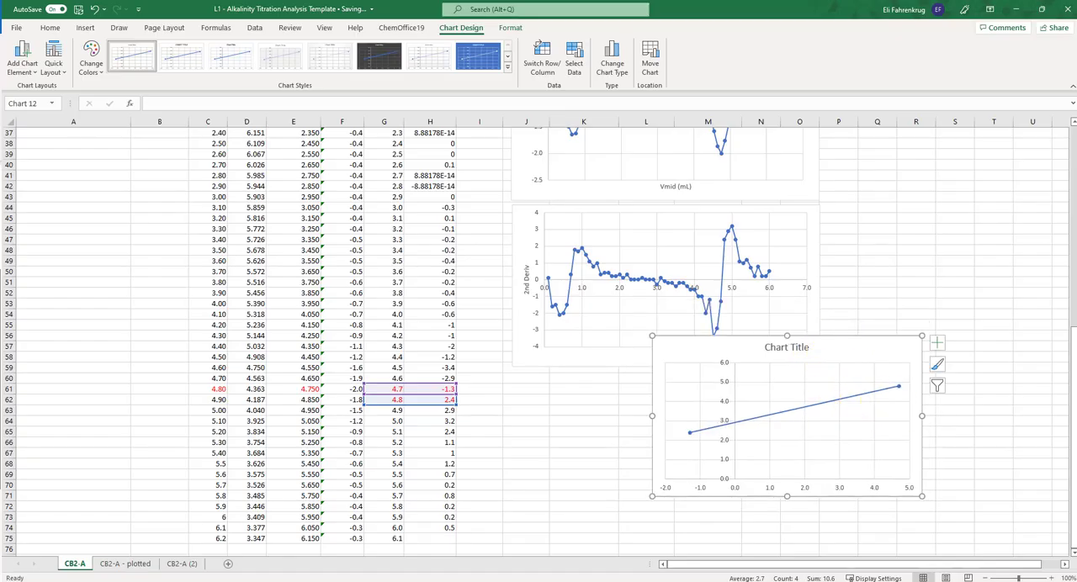
{"action": "left_click", "coordinate": [977, 281]}
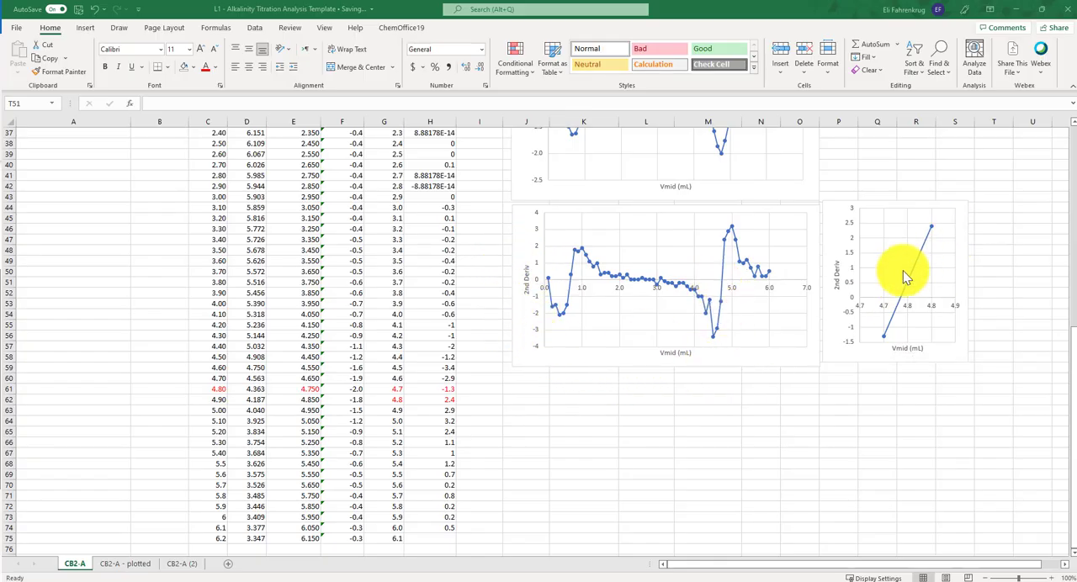
- Add a linear trendline to the two-point second derivative chart, displaying its equation and R-squared value
{"action": "left_click", "coordinate": [929, 238]}
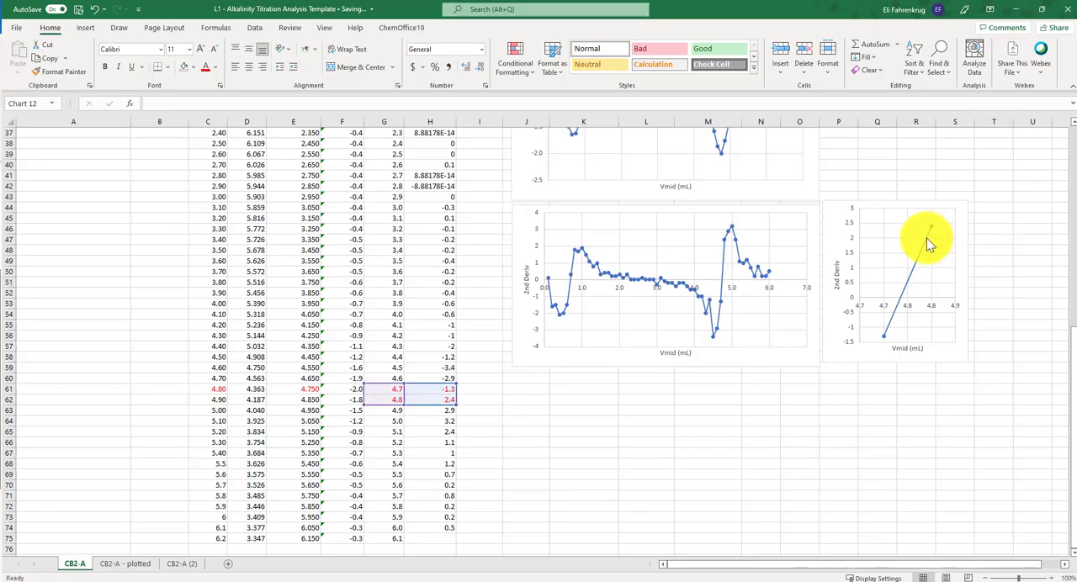
{"action": "left_click", "coordinate": [987, 214]}
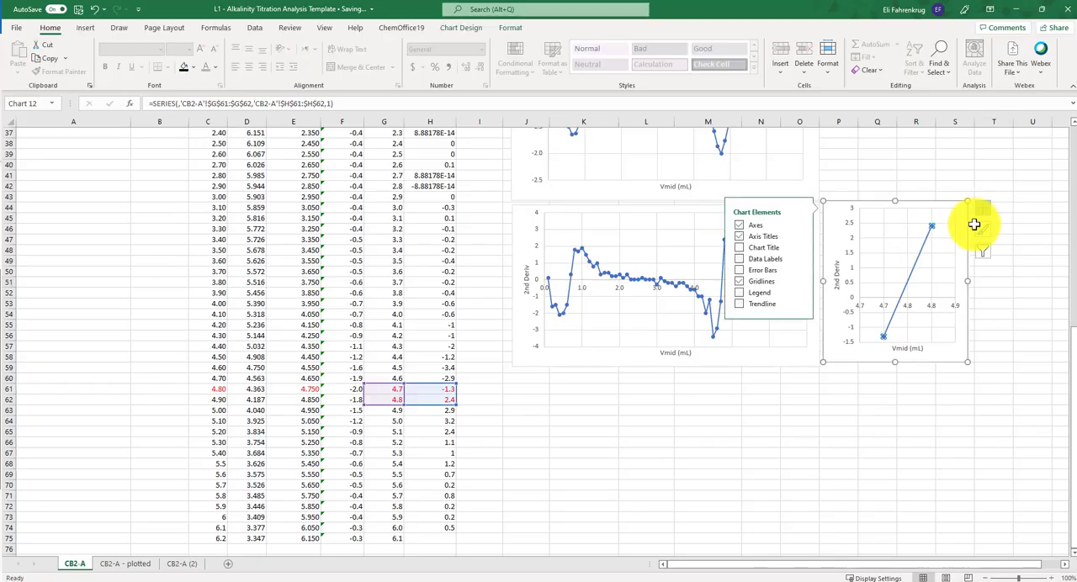
{"action": "left_click", "coordinate": [799, 309]}
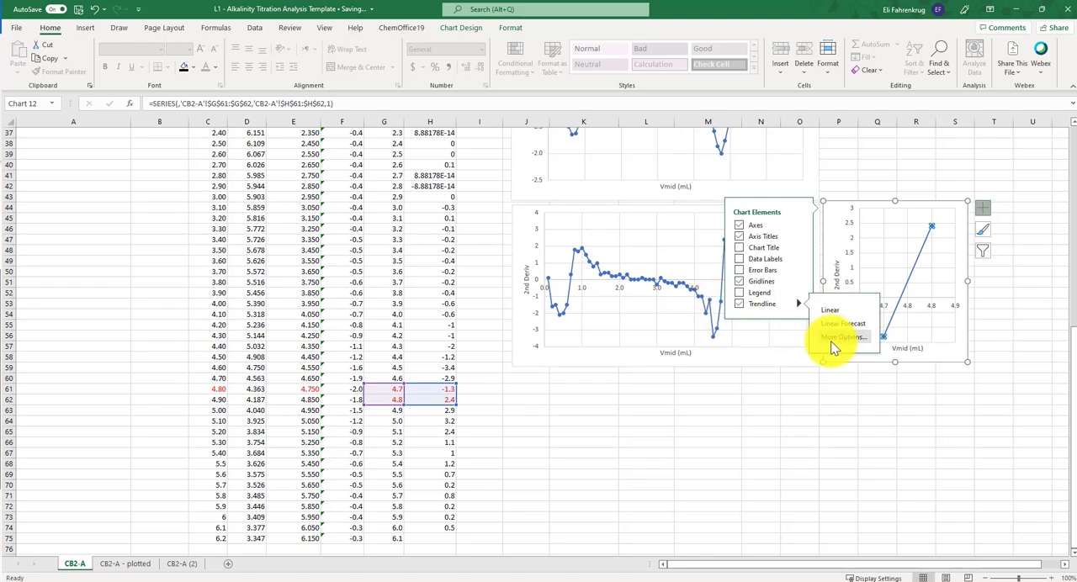
{"action": "left_click", "coordinate": [837, 337]}
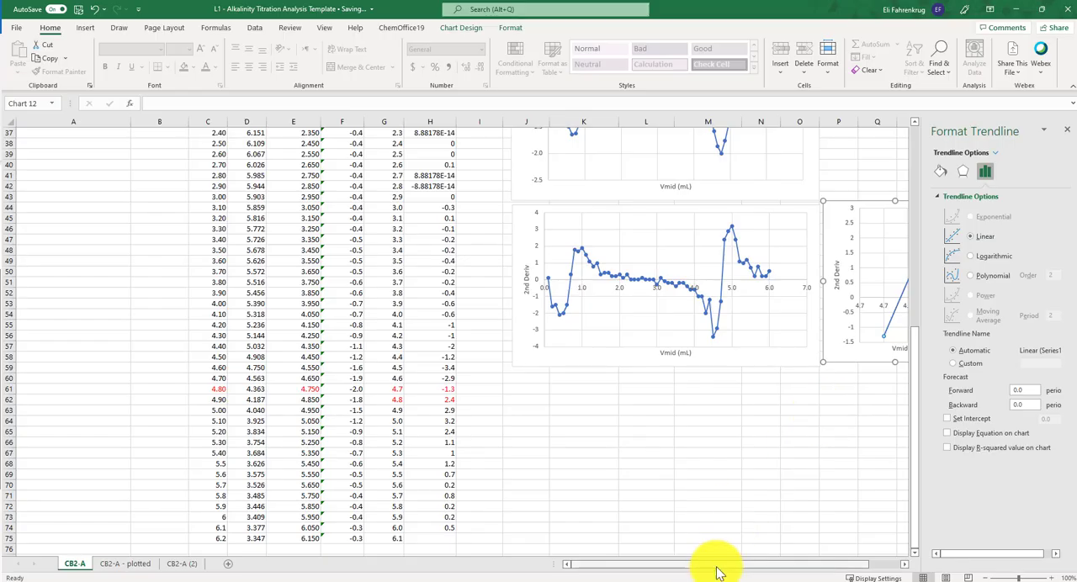
{"action": "left_click_drag", "start_coordinate": [716, 564], "coordinate": [812, 564]}
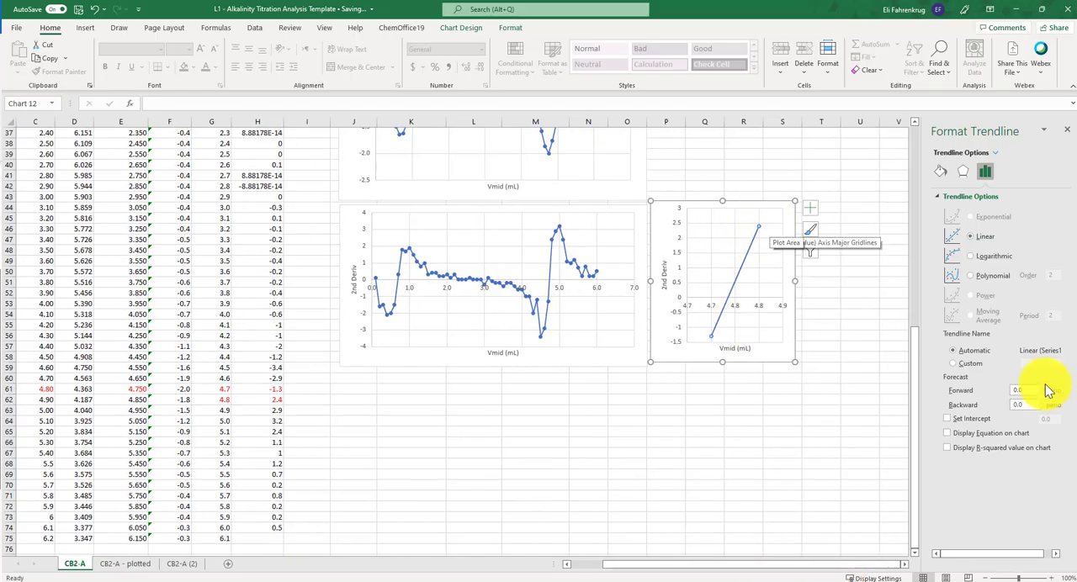
{"action": "left_click", "coordinate": [974, 436]}
{"action": "left_click", "coordinate": [977, 450]}
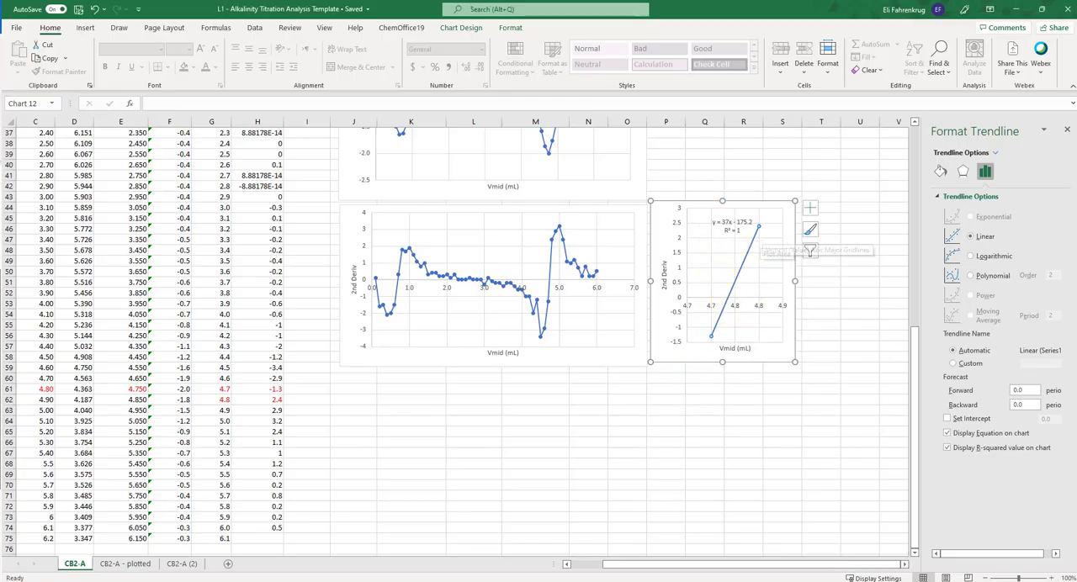
- Label cells P60:P62 below the two-point chart as m, b and X-int
{"action": "left_click", "coordinate": [666, 379]}
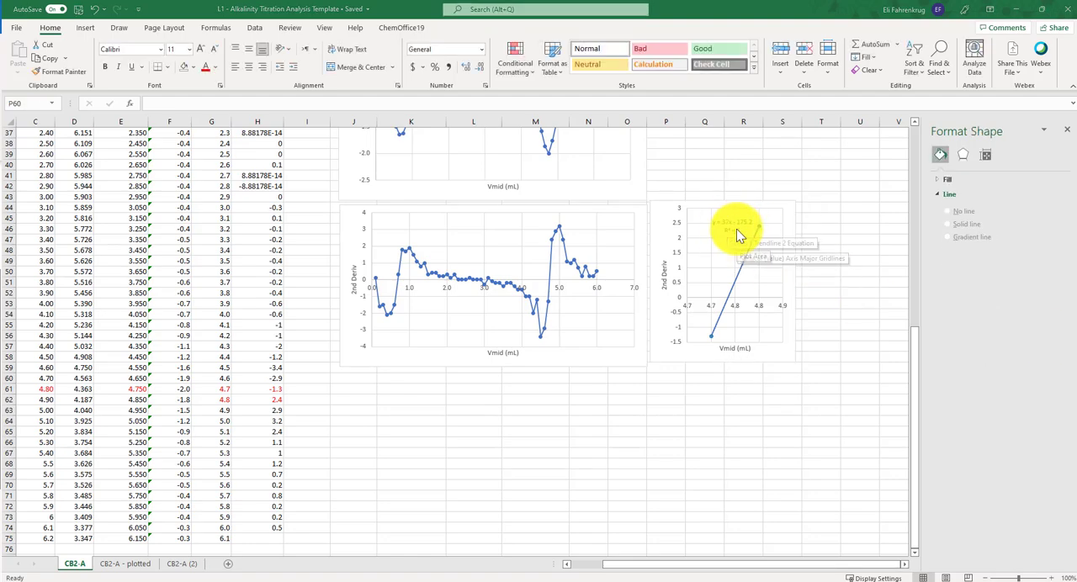
{"action": "left_click", "coordinate": [678, 382]}
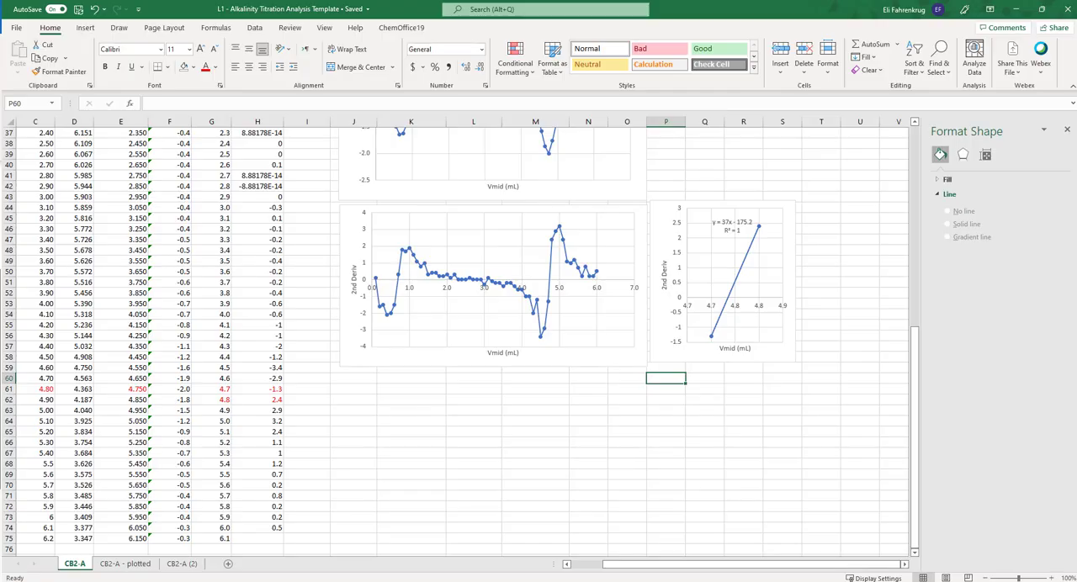
{"action": "type", "text": "m"}
{"action": "key", "text": "Return"}
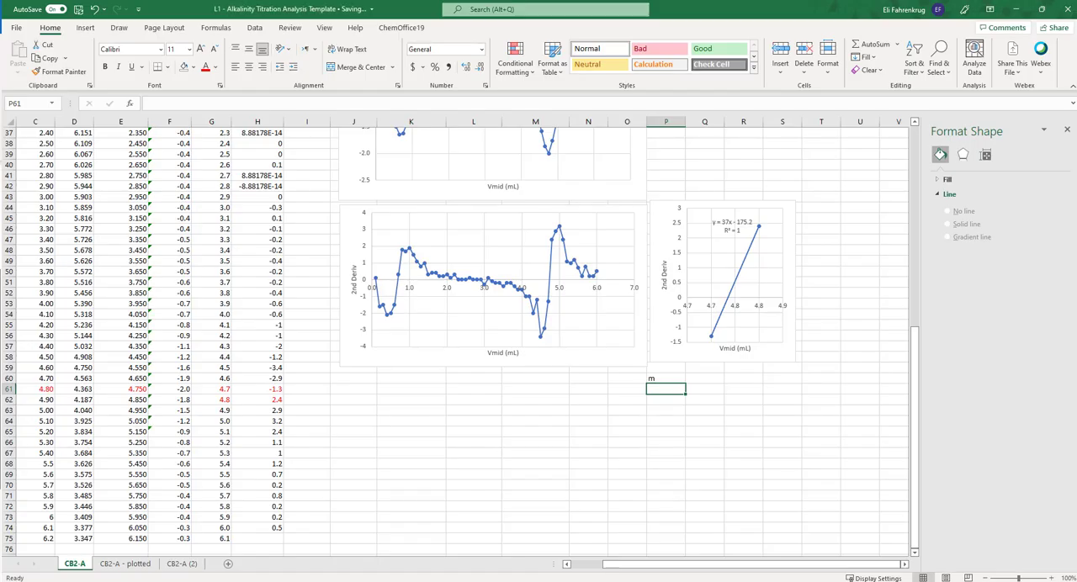
{"action": "type", "text": "b"}
{"action": "key", "text": "Return"}
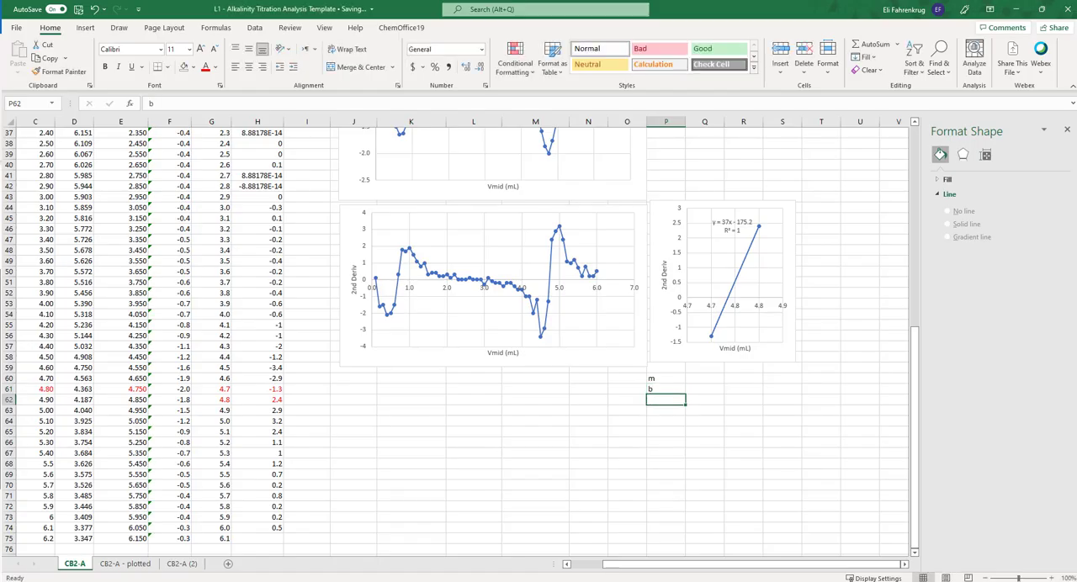
{"action": "type", "text": "X-int"}
{"action": "key", "text": "Up"}
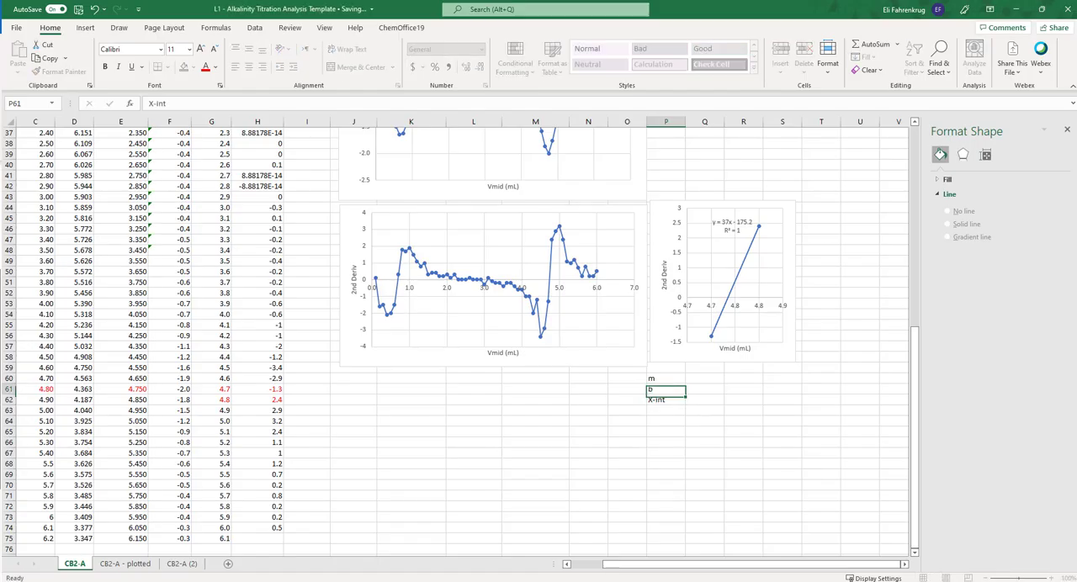
- Calculate the slope in Q60 with SLOPE(H61:H62,G61:G62) and format it as a number with two decimals
{"action": "key", "text": "Right"}
{"action": "key", "text": "Up"}
{"action": "type", "text": "="}
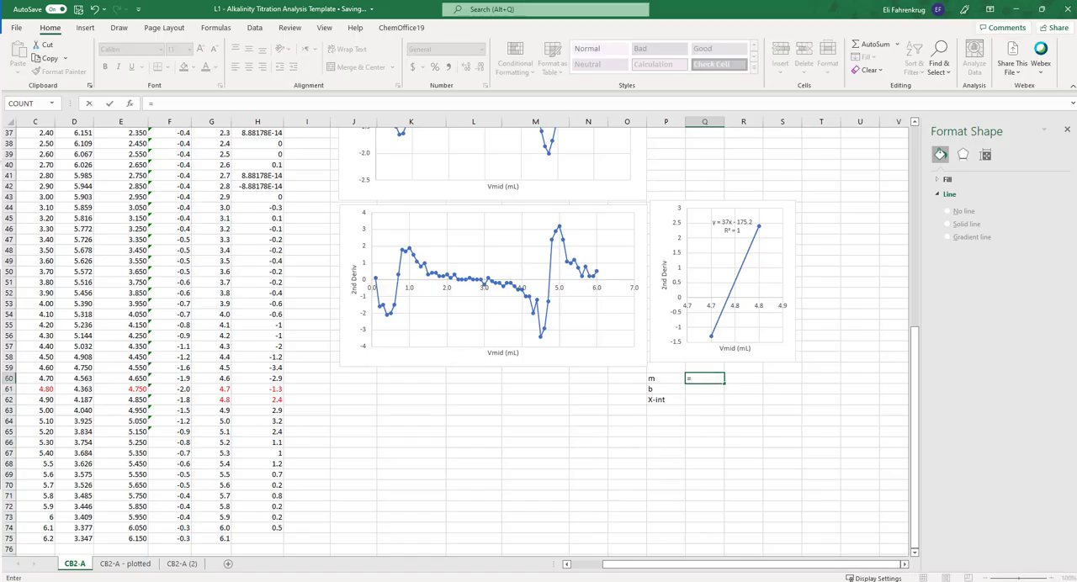
{"action": "type", "text": "slope"}
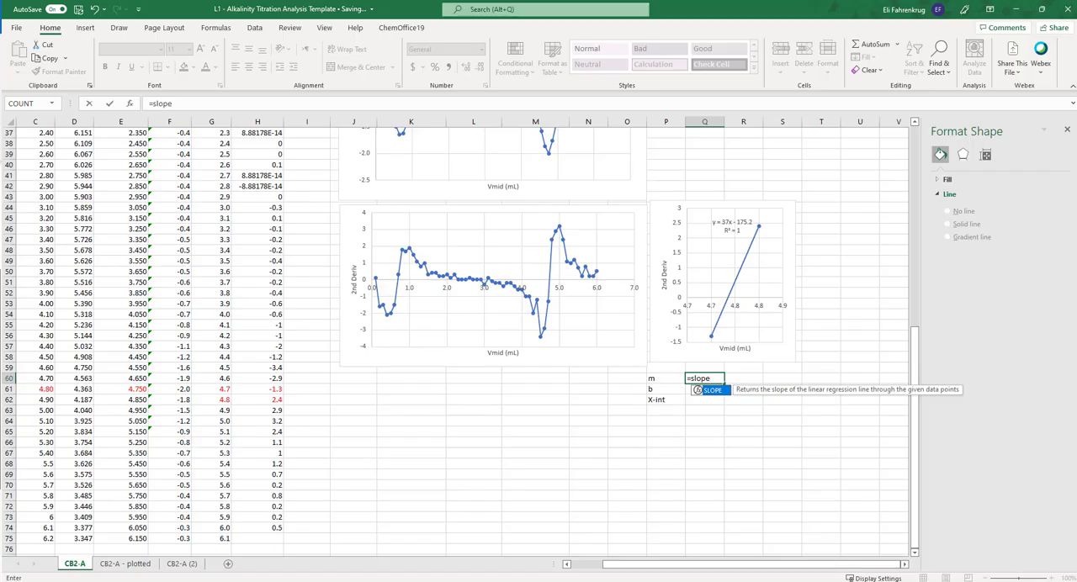
{"action": "type", "text": "("}
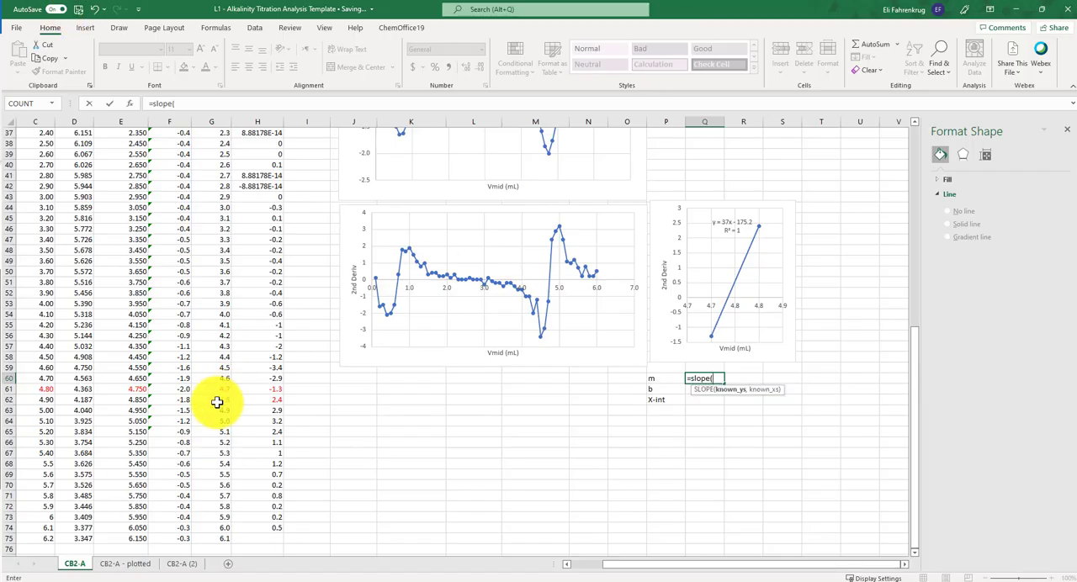
{"action": "scroll", "coordinate": [288, 390], "scroll_direction": "up", "scroll_amount": 1}
{"action": "scroll", "coordinate": [288, 391], "scroll_direction": "up", "scroll_amount": 12}
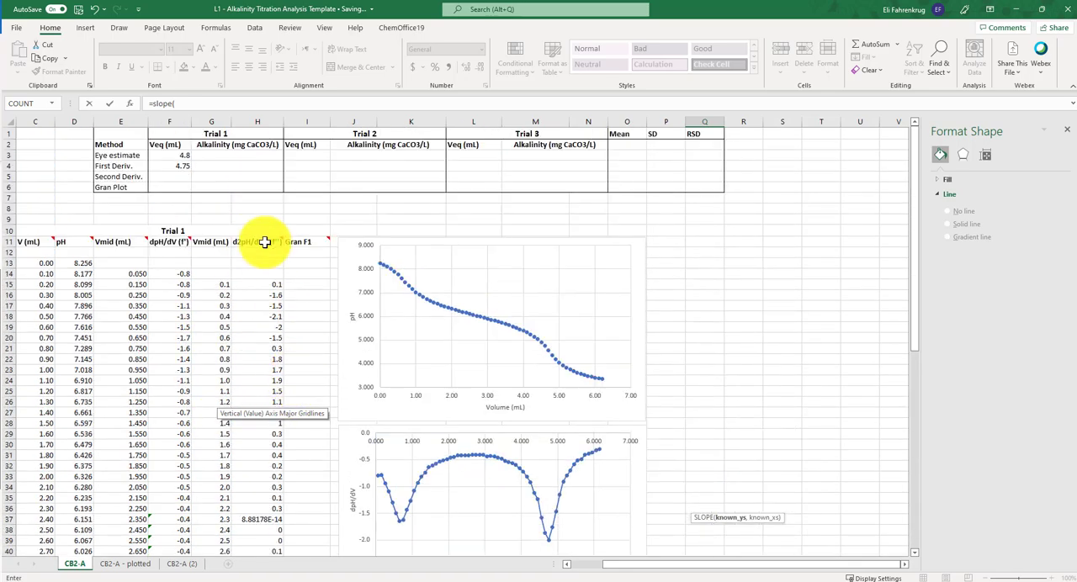
{"action": "scroll", "coordinate": [252, 421], "scroll_direction": "down", "scroll_amount": 5}
{"action": "scroll", "coordinate": [235, 435], "scroll_direction": "down", "scroll_amount": 7}
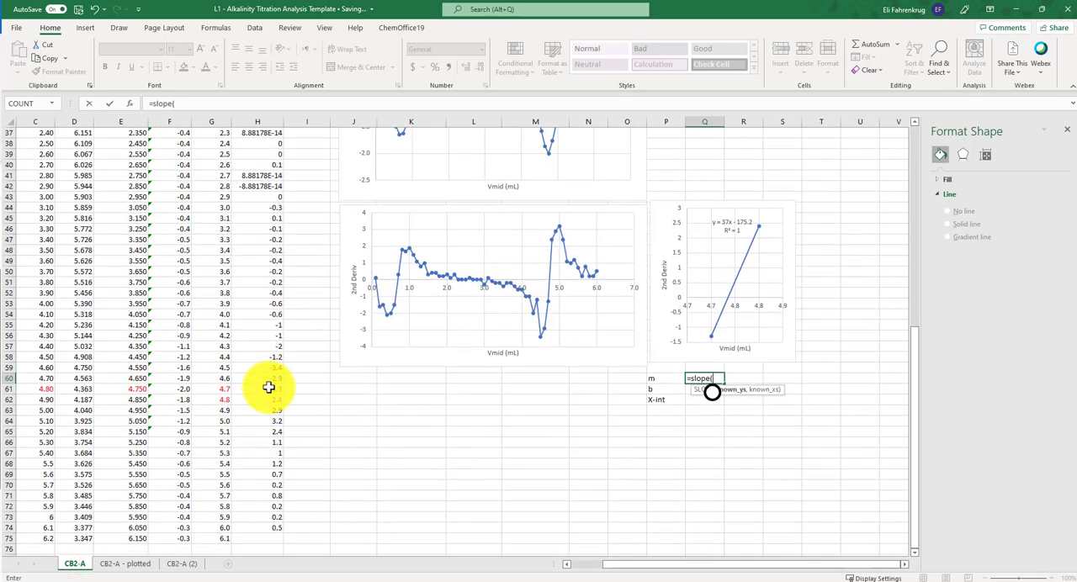
{"action": "left_click_drag", "start_coordinate": [265, 387], "coordinate": [266, 409]}
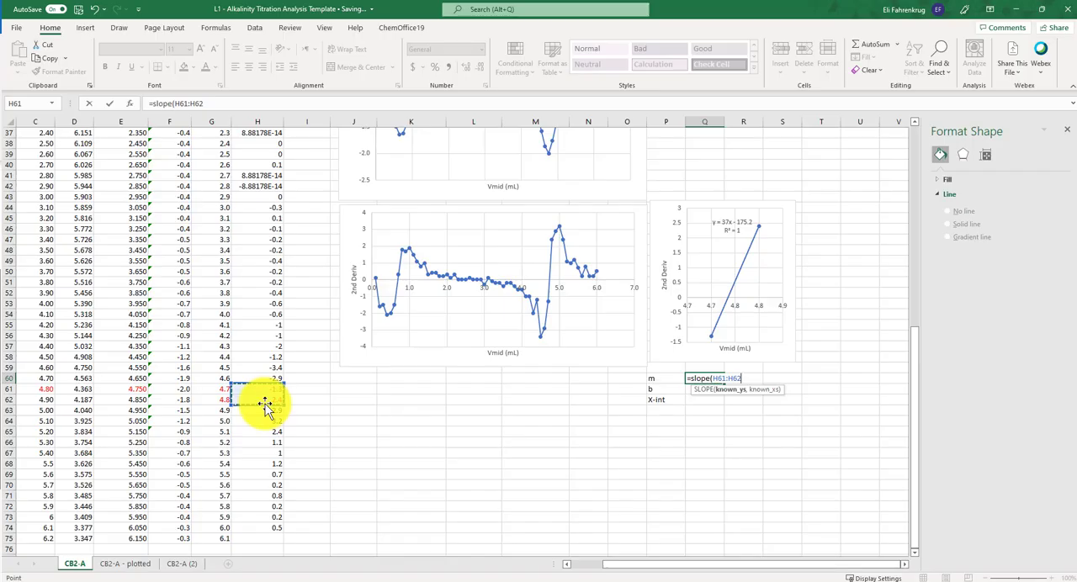
{"action": "type", "text": ")"}
{"action": "key", "text": "BackSpace"}
{"action": "type", "text": ","}
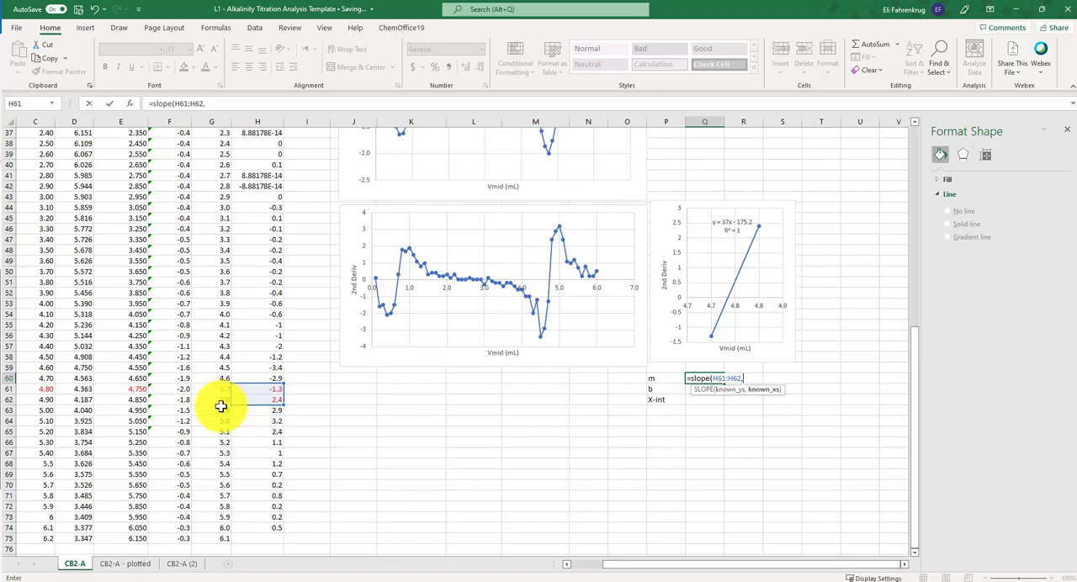
{"action": "left_click_drag", "start_coordinate": [212, 387], "coordinate": [206, 399]}
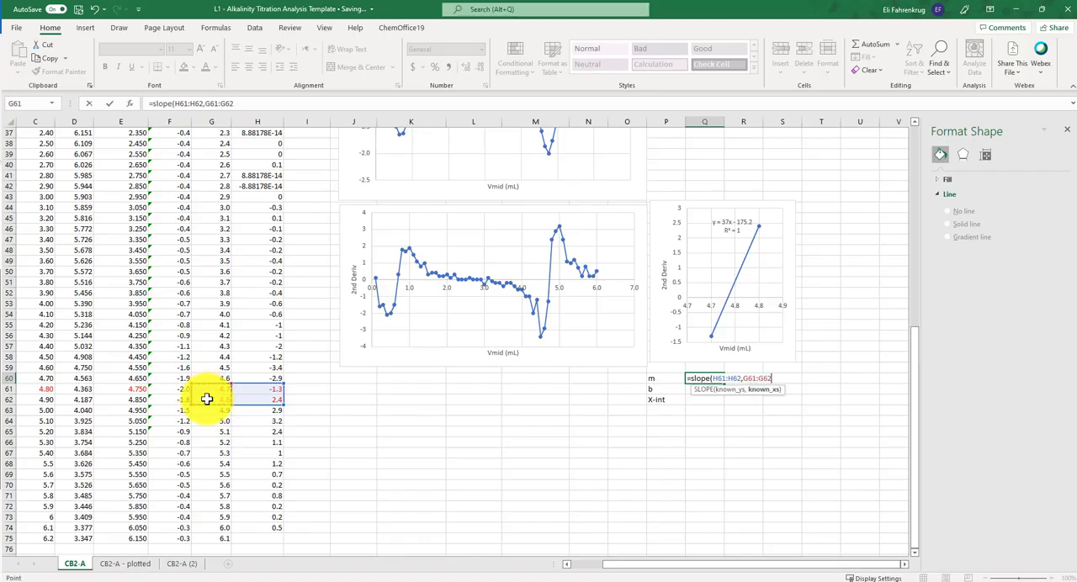
{"action": "key", "text": "Return"}
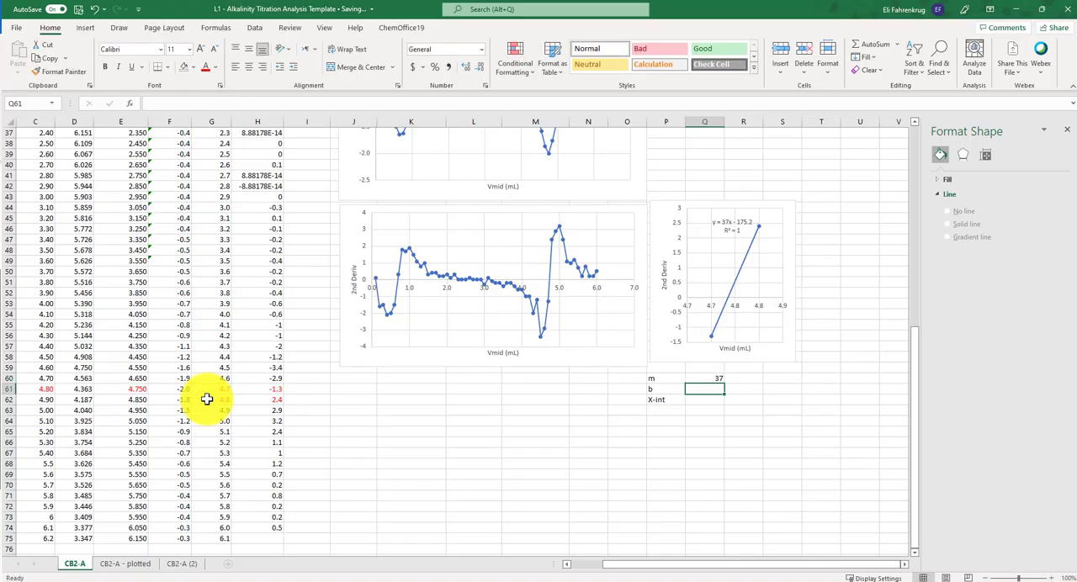
{"action": "left_click", "coordinate": [711, 378]}
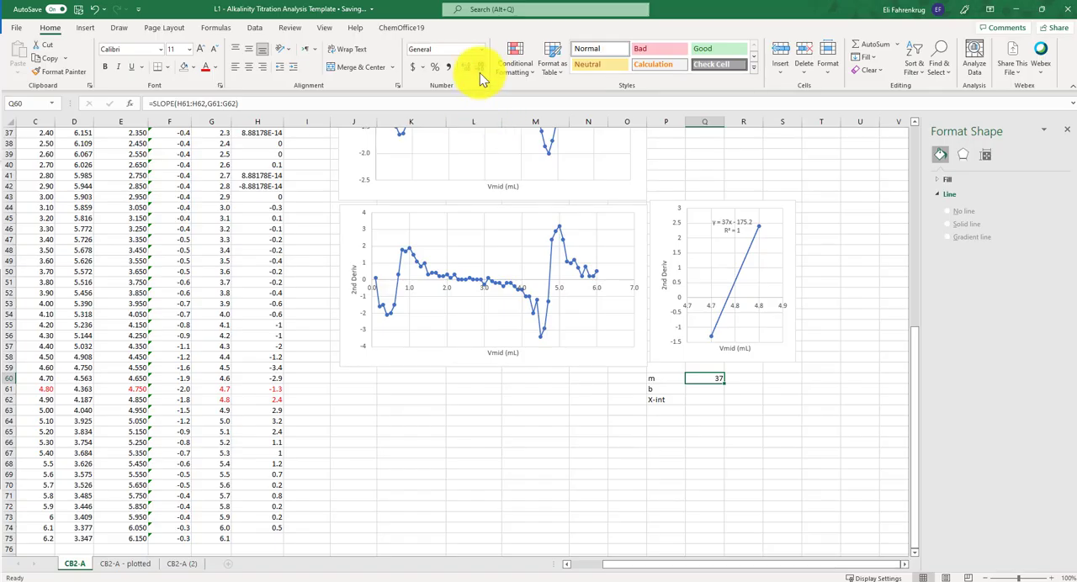
- Calculate the intercept in Q61 with the INTERCEPT function, using H61:H62 as y values and G61:G62 as x values
{"action": "left_click", "coordinate": [714, 392]}
{"action": "type", "text": "="}
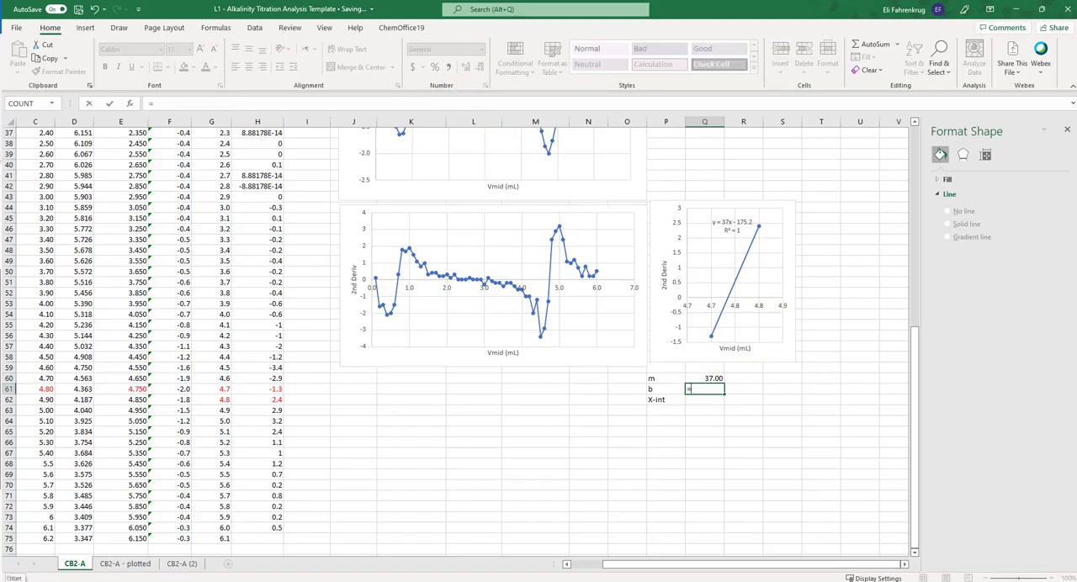
{"action": "type", "text": "intercept("}
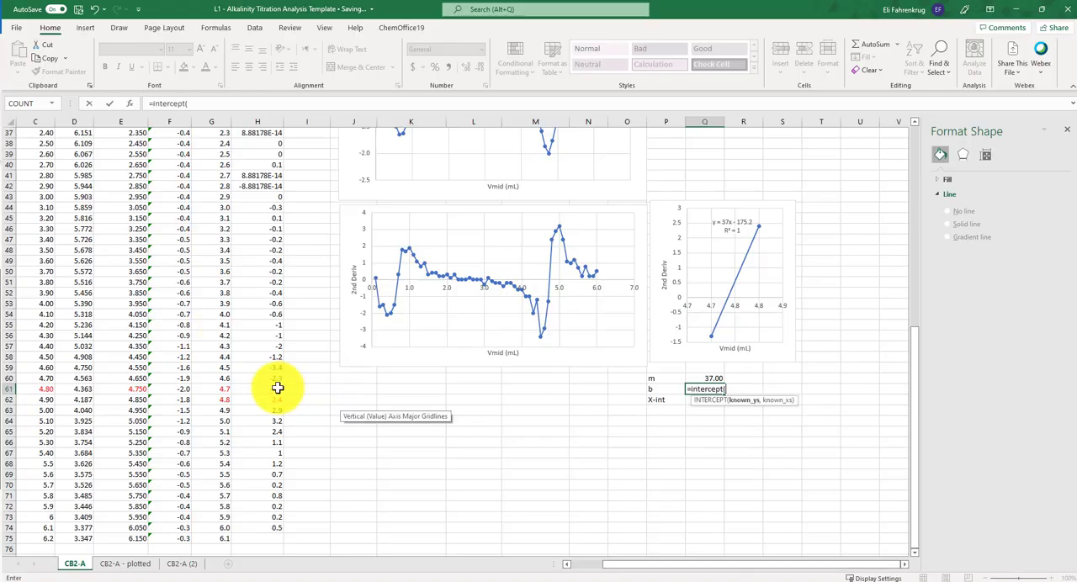
{"action": "left_click_drag", "start_coordinate": [279, 387], "coordinate": [216, 400]}
{"action": "type", "text": ","}
{"action": "type", "text": ")"}
{"action": "key", "text": "Return"}
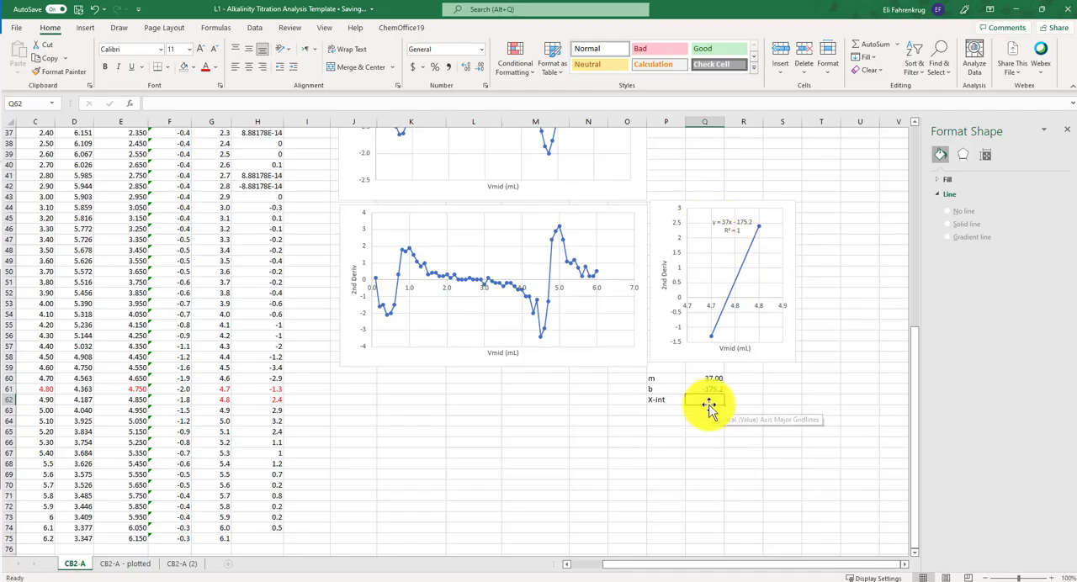
- Calculate the x-intercept in Q62 with the formula =ABS(Q61/Q60)
{"action": "type", "text": "="}
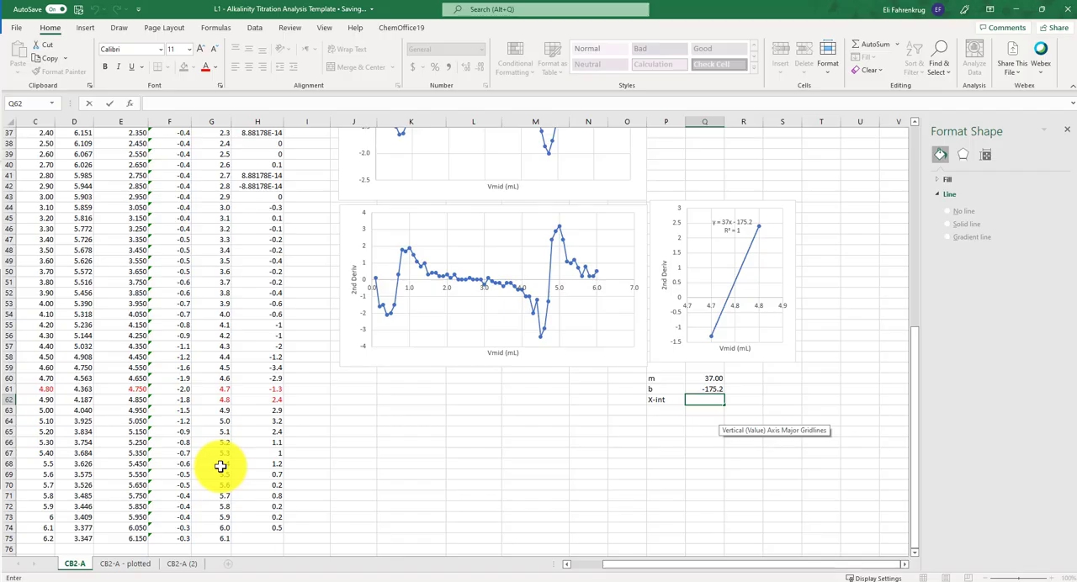
{"action": "type", "text": "=abs"}
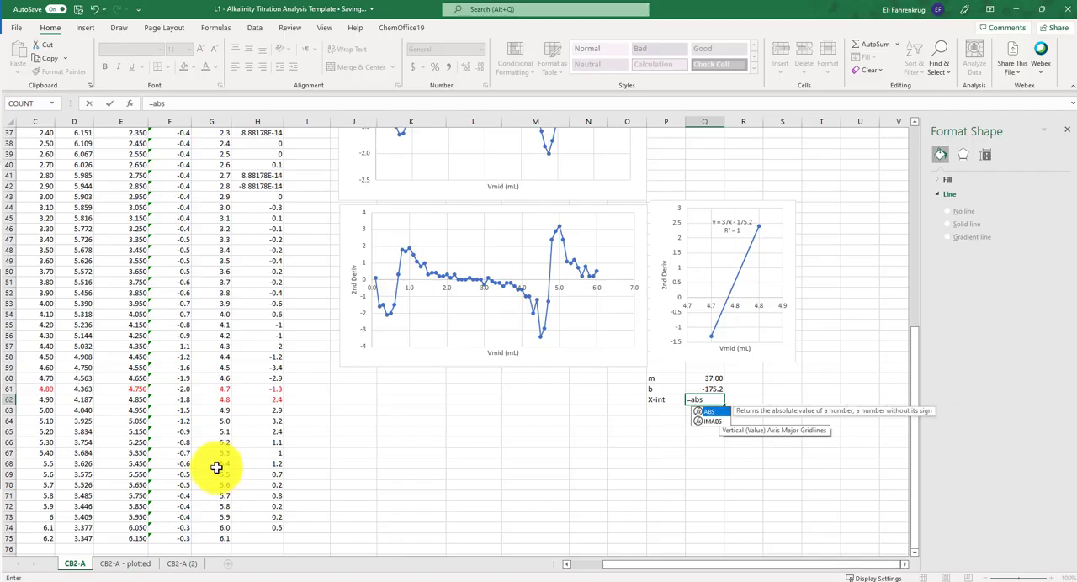
{"action": "type", "text": "("}
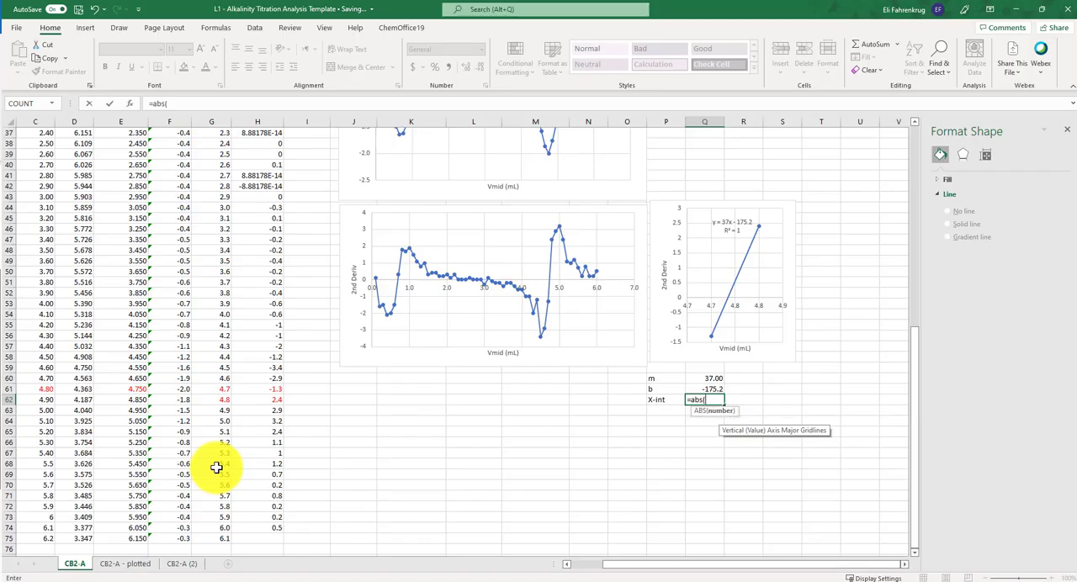
{"action": "left_click", "coordinate": [707, 388]}
{"action": "type", "text": "/"}
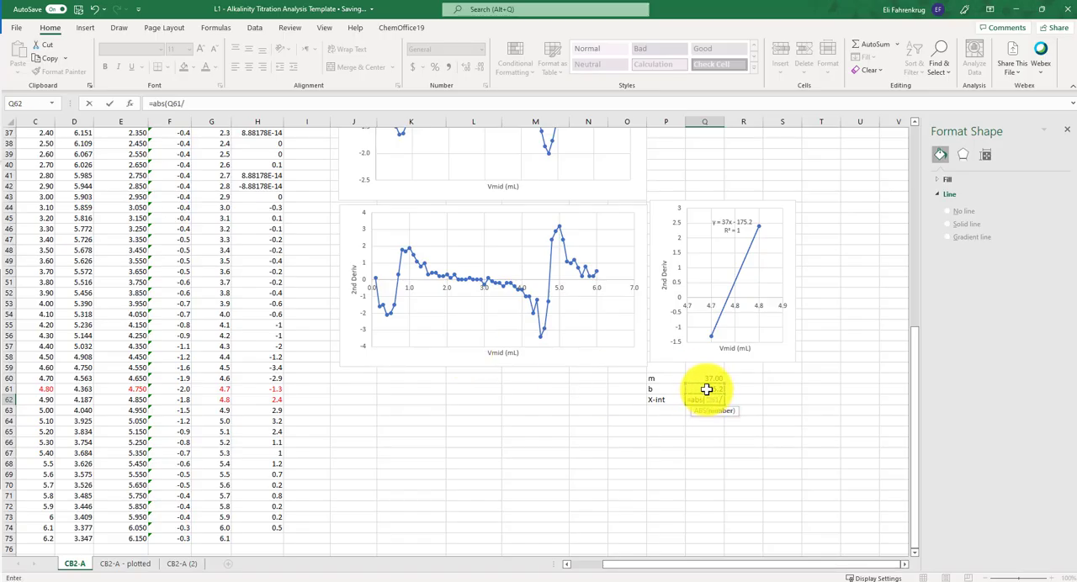
{"action": "left_click", "coordinate": [708, 379]}
{"action": "type", "text": ")"}
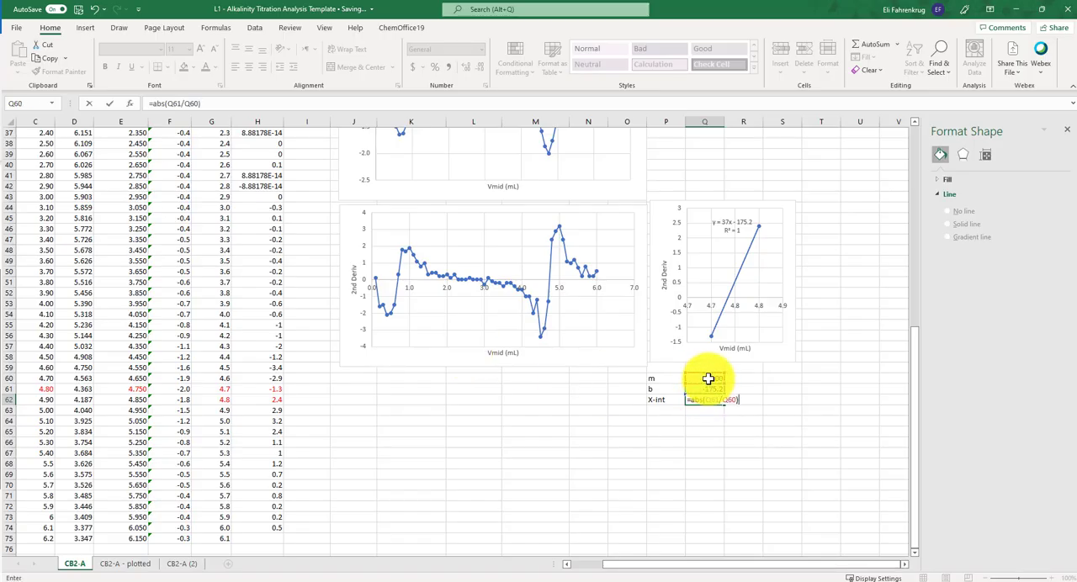
{"action": "key", "text": "Return"}
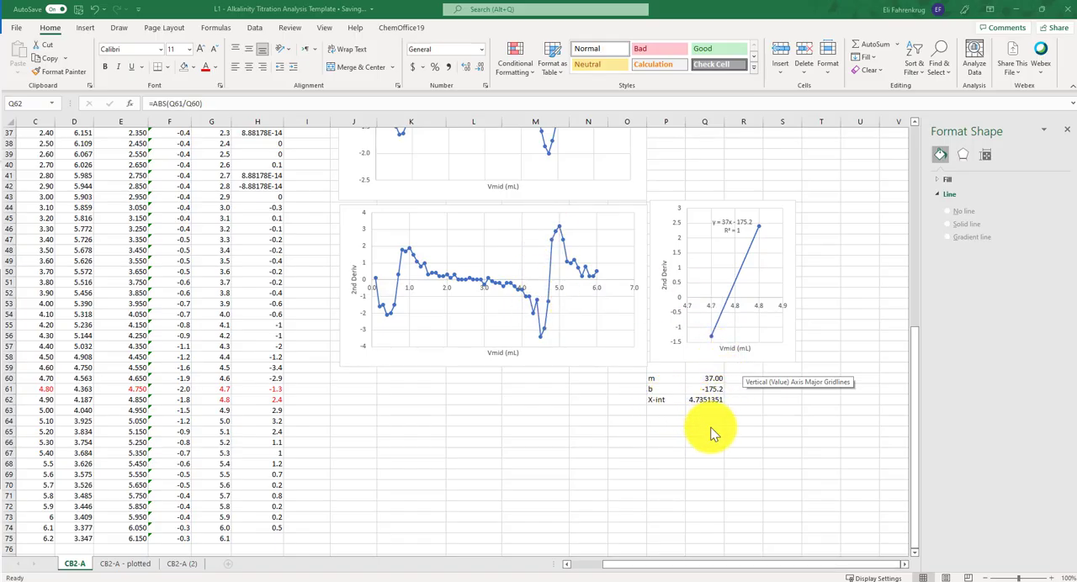
- Copy the x-intercept from Q62 and paste it as a value into F5, the Trial 1 Second Deriv. Veq cell
{"action": "key", "text": "ctrl+c"}
{"action": "scroll", "coordinate": [479, 409], "scroll_direction": "up", "scroll_amount": 1}
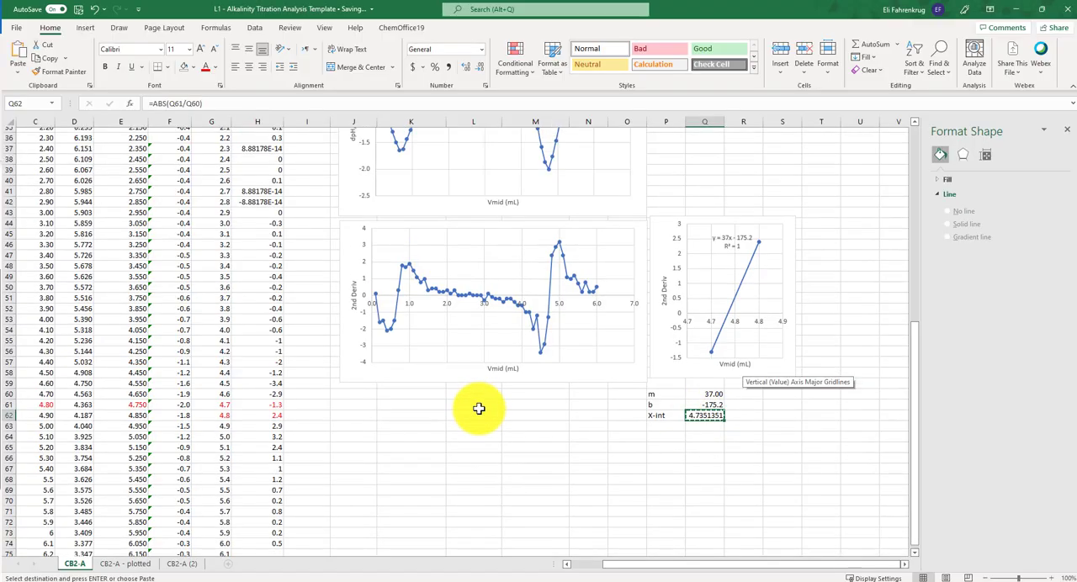
{"action": "scroll", "coordinate": [479, 408], "scroll_direction": "up", "scroll_amount": 12}
{"action": "left_click", "coordinate": [173, 177]}
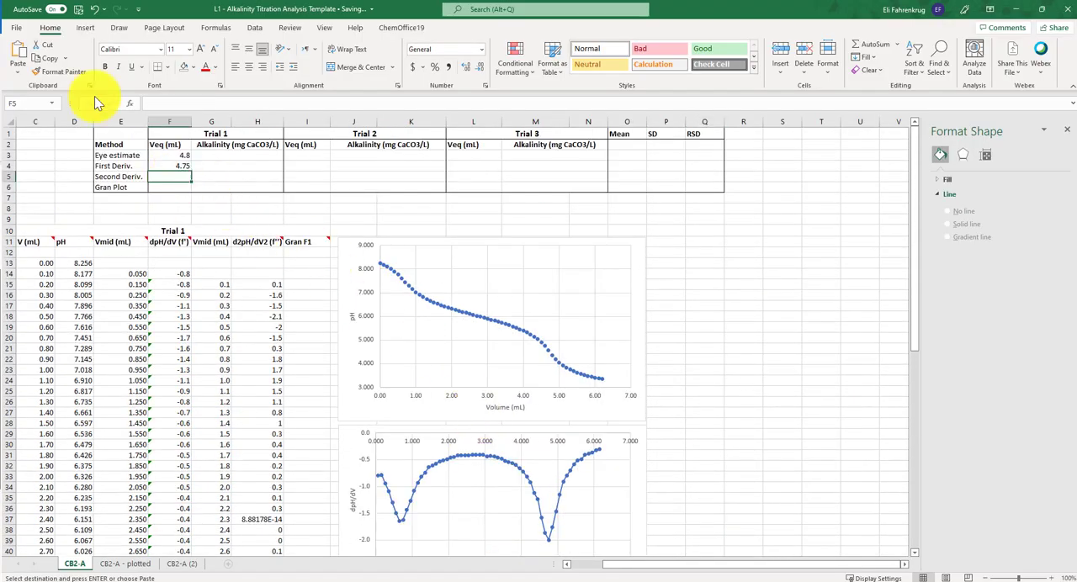
{"action": "left_click", "coordinate": [18, 72]}
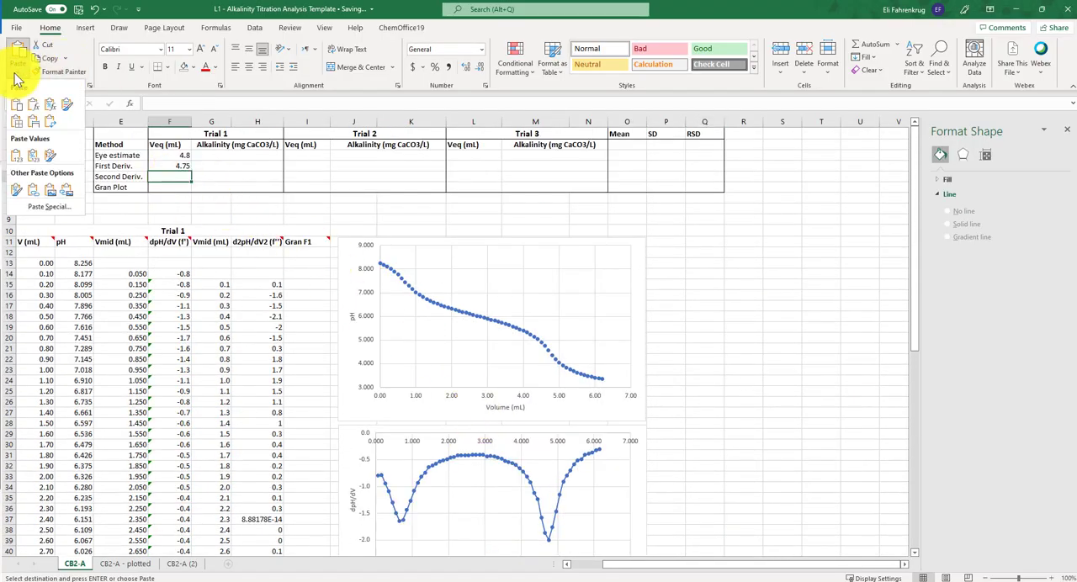
{"action": "left_click", "coordinate": [20, 159]}
{"action": "left_click", "coordinate": [812, 208]}
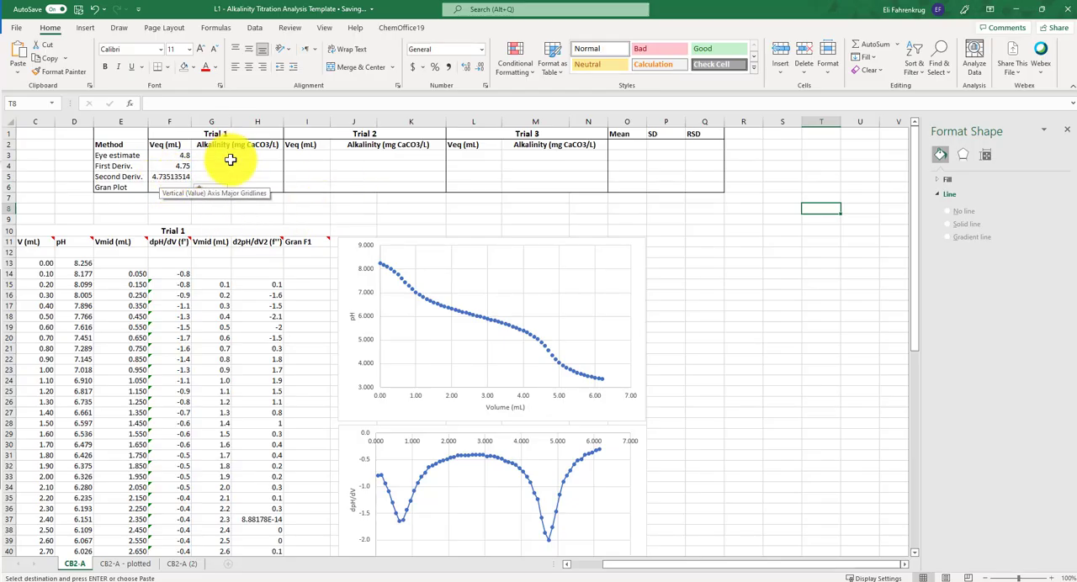
{"action": "left_click", "coordinate": [259, 211]}
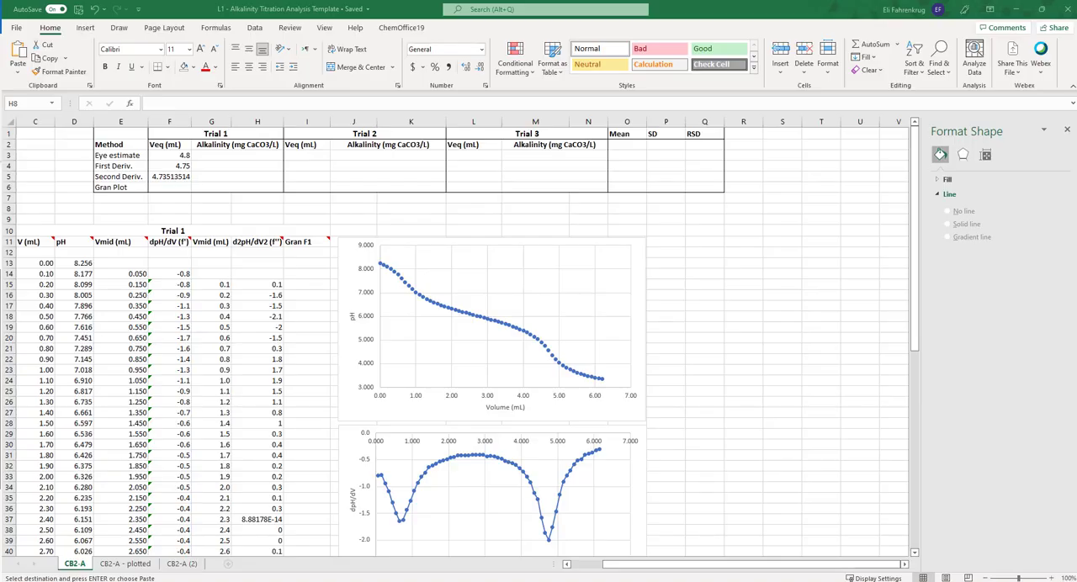
- Enter the Gran function formula =($B$5+C13)*10^(-D13) in I13, the first data row of the Gran F1 column
{"action": "scroll", "coordinate": [480, 264], "scroll_direction": "left", "scroll_amount": 2}
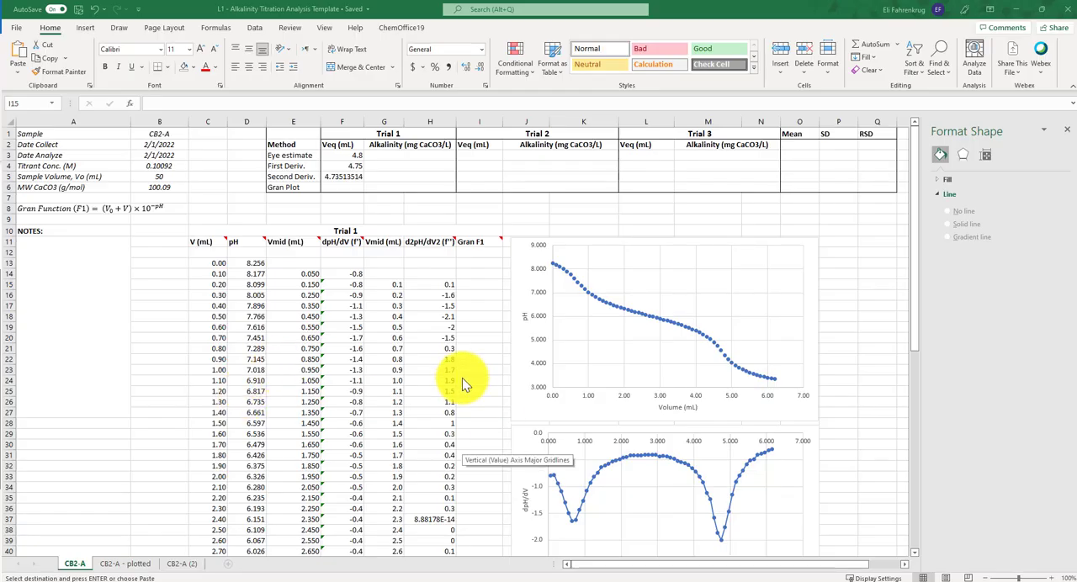
{"action": "key", "text": "Escape"}
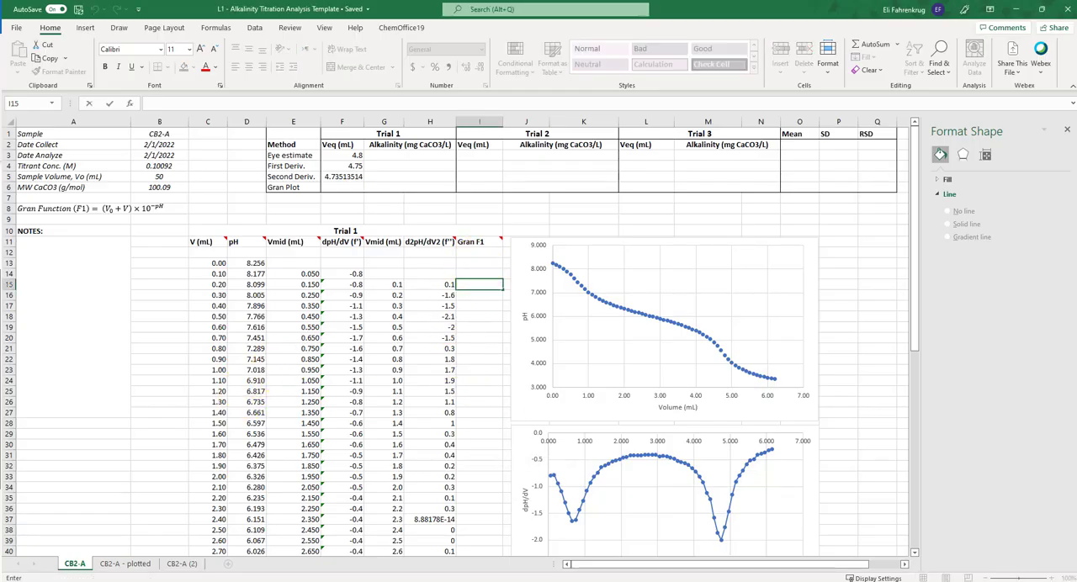
{"action": "left_click", "coordinate": [480, 263]}
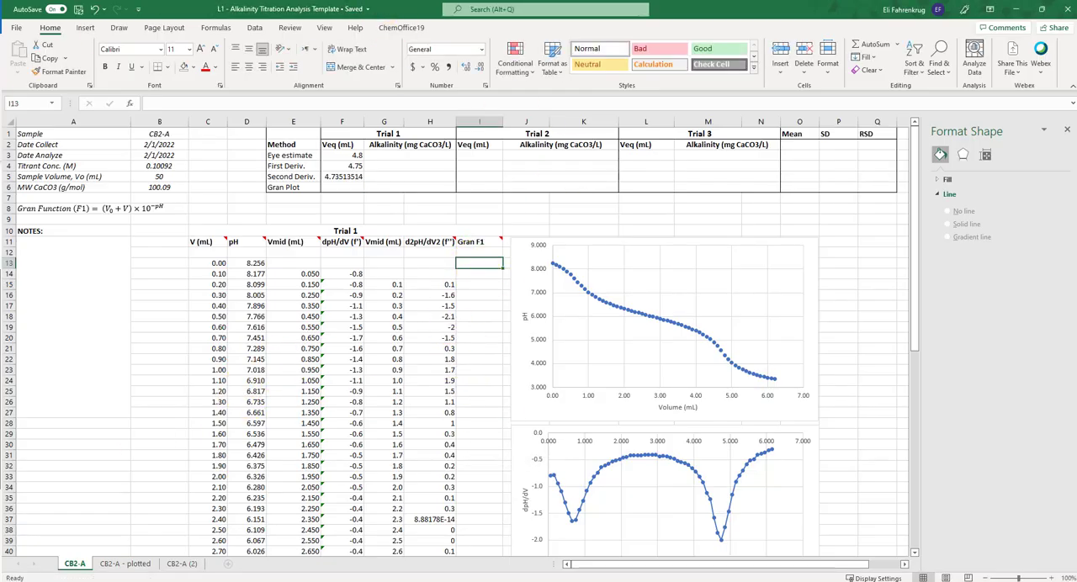
{"action": "type", "text": "="}
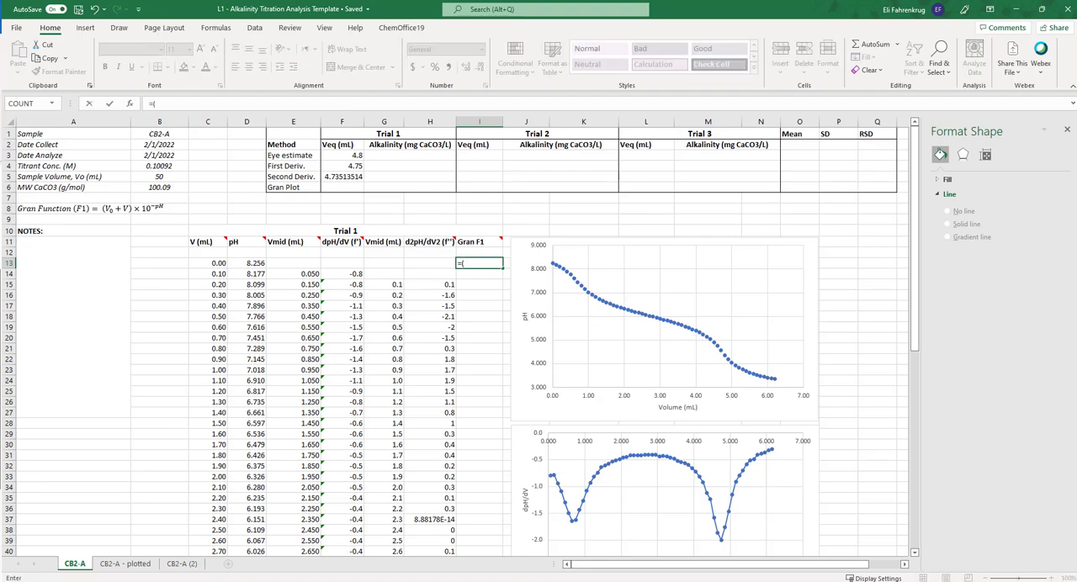
{"action": "type", "text": "("}
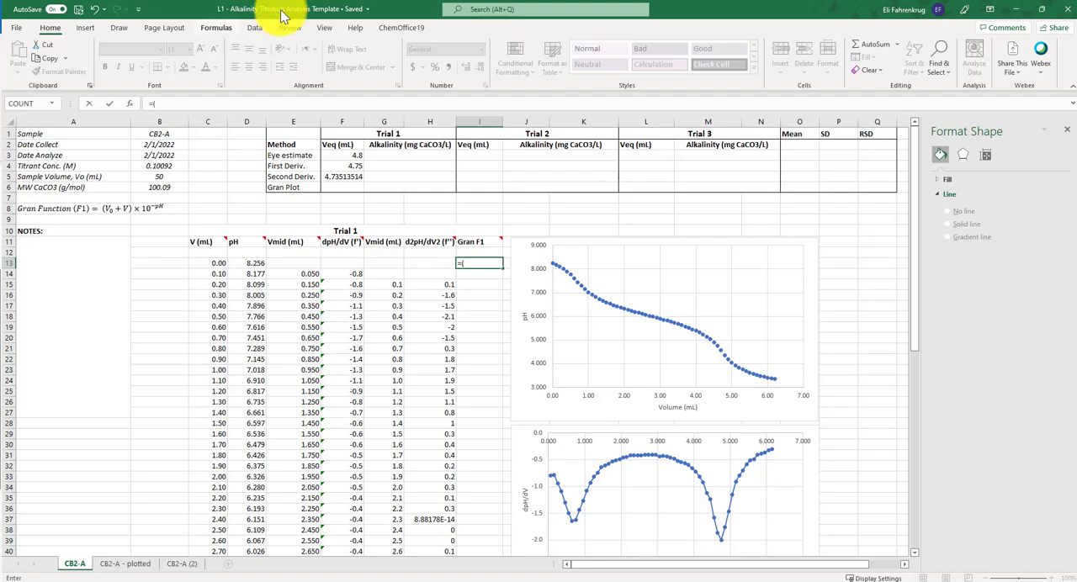
{"action": "left_click", "coordinate": [160, 177]}
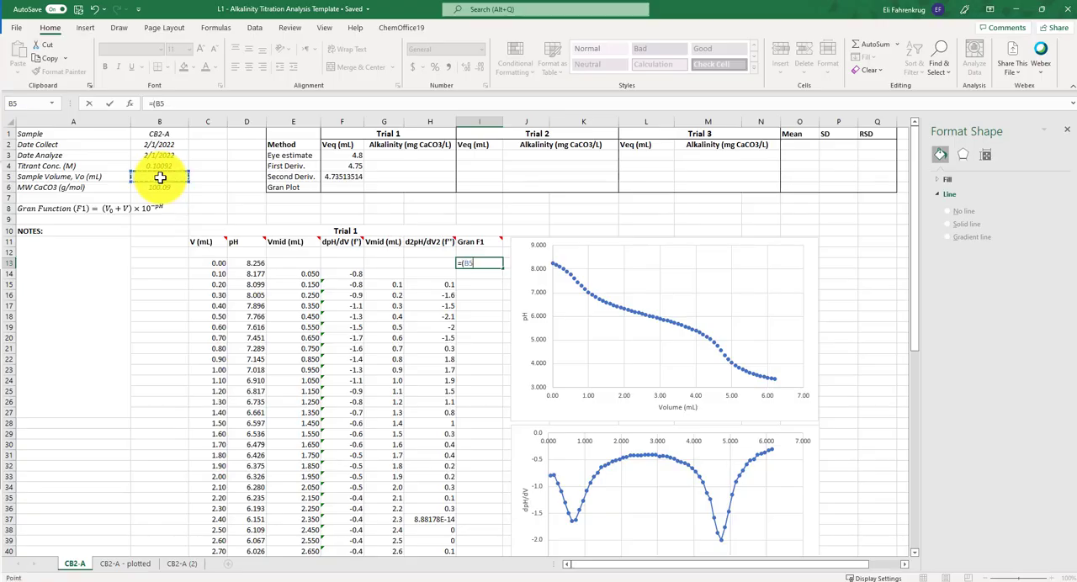
{"action": "key", "text": "F4"}
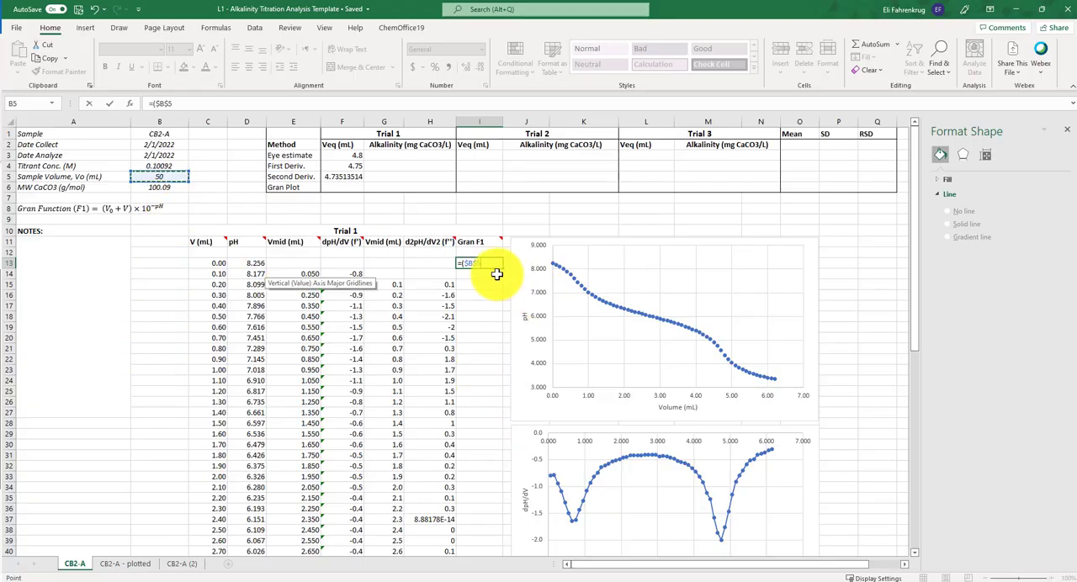
{"action": "type", "text": "+"}
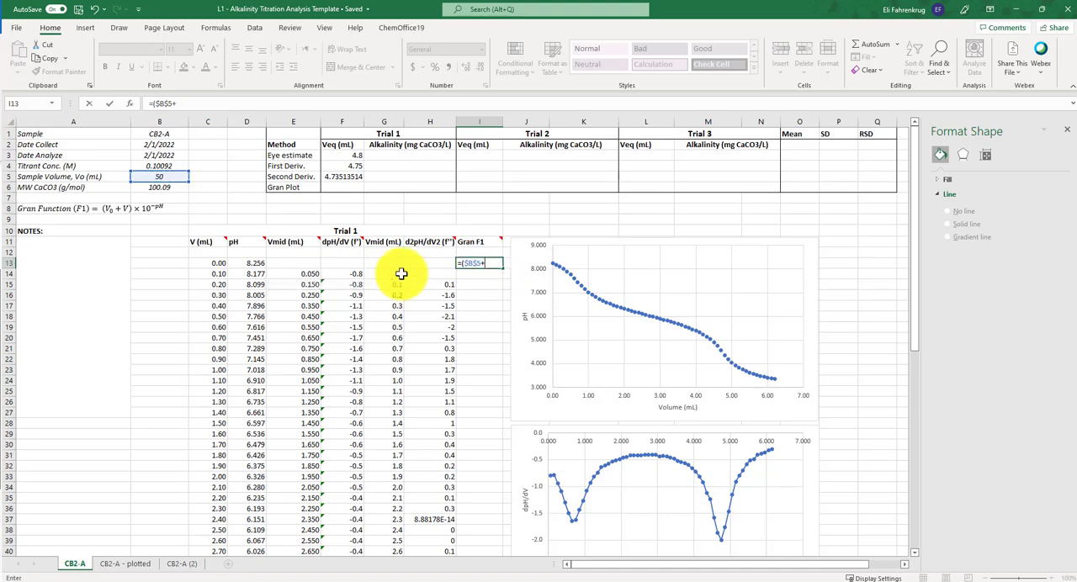
{"action": "left_click", "coordinate": [213, 264]}
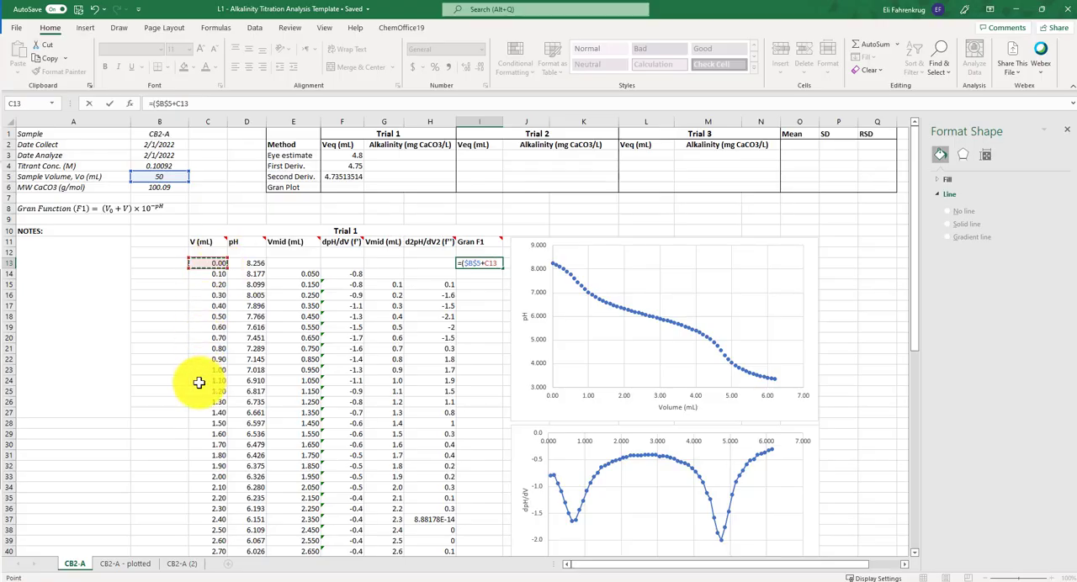
{"action": "type", "text": ")*10^(-"}
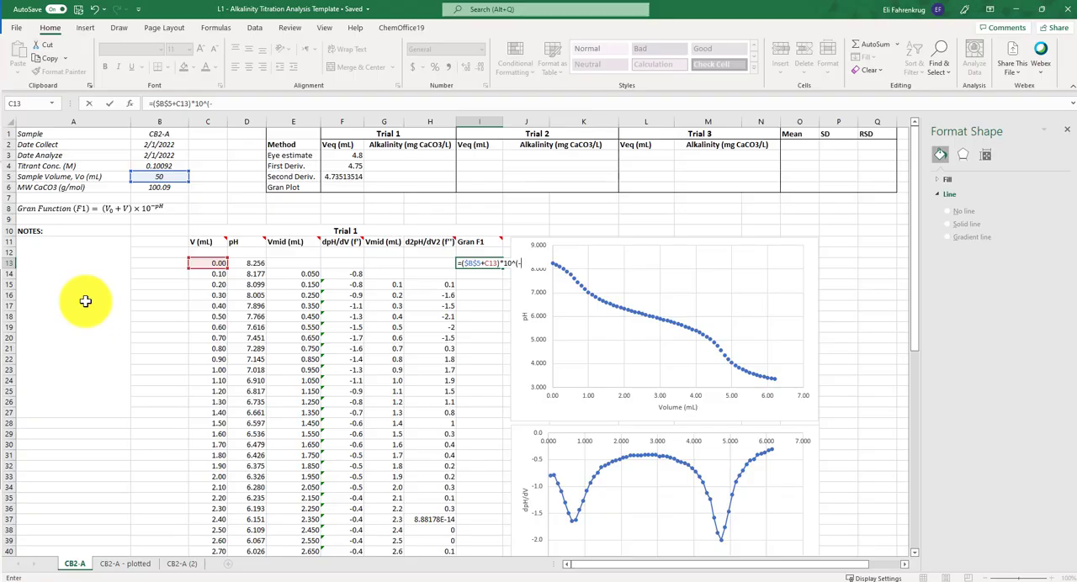
{"action": "left_click", "coordinate": [259, 263]}
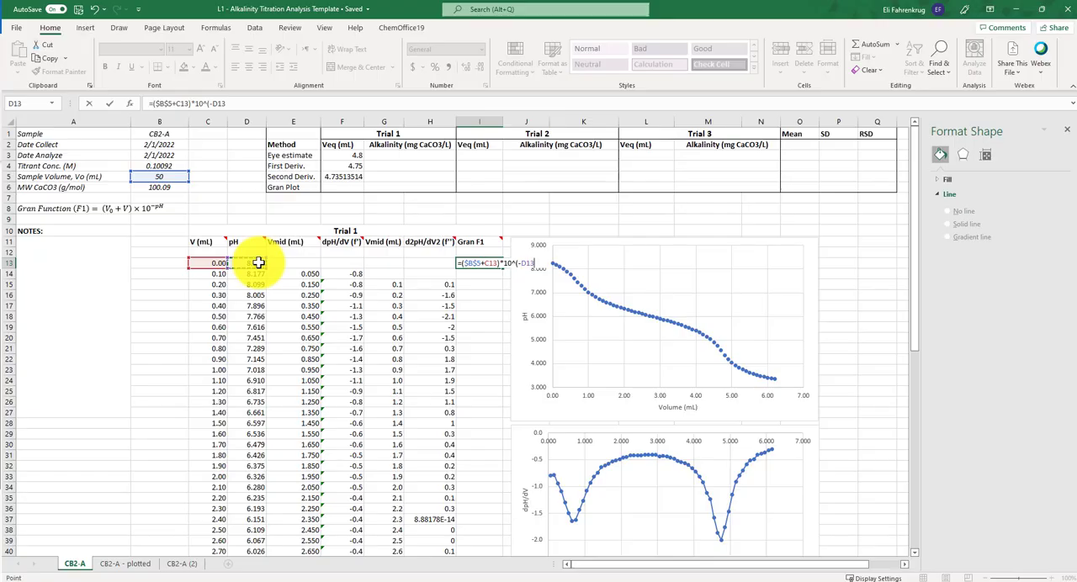
{"action": "key", "text": "Return"}
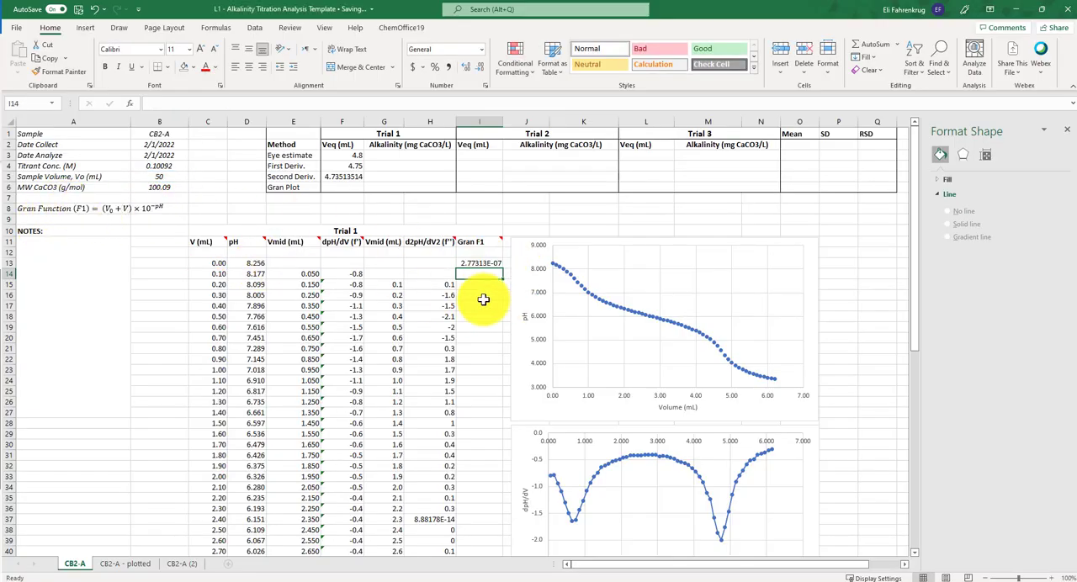
- Fill the Gran F1 formula from I13 down to I75
{"action": "left_click", "coordinate": [501, 266]}
{"action": "left_click_drag", "start_coordinate": [503, 267], "coordinate": [480, 540]}
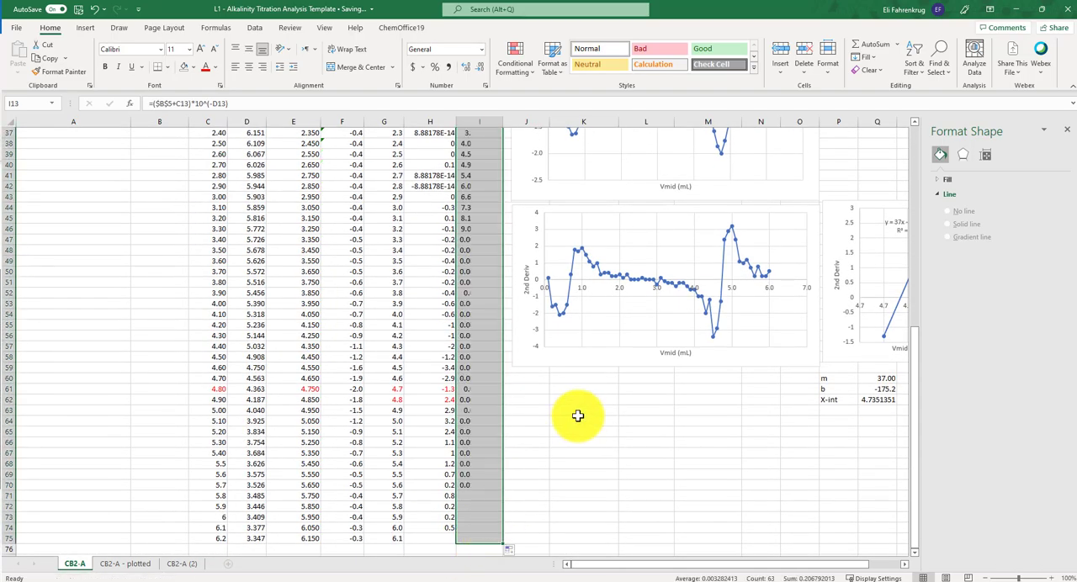
{"action": "scroll", "coordinate": [508, 267], "scroll_direction": "up", "scroll_amount": 7}
{"action": "scroll", "coordinate": [508, 267], "scroll_direction": "up", "scroll_amount": 5}
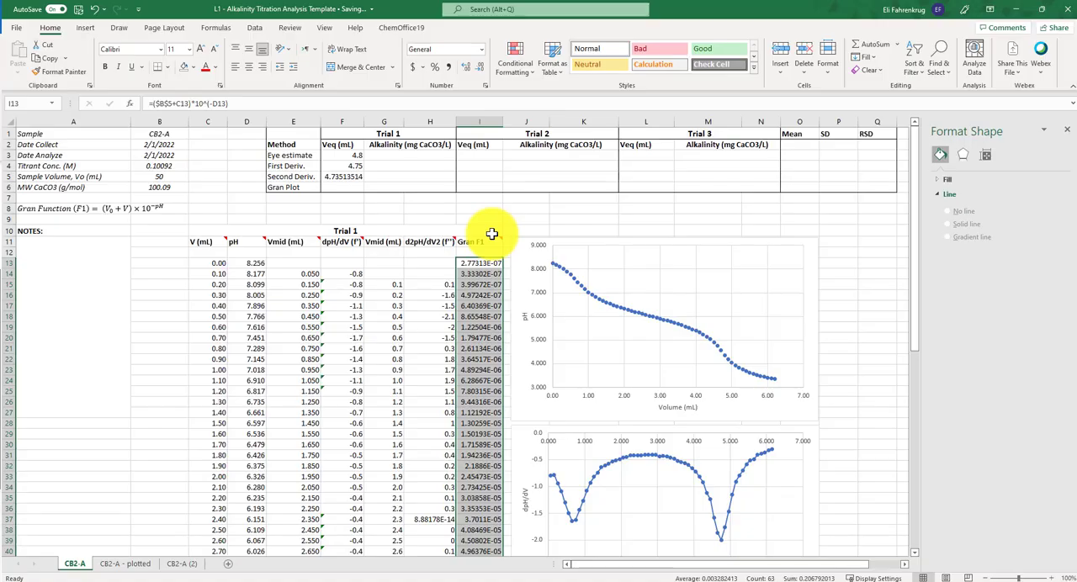
{"action": "scroll", "coordinate": [493, 272], "scroll_direction": "down", "scroll_amount": 2}
{"action": "scroll", "coordinate": [493, 272], "scroll_direction": "up", "scroll_amount": 2}
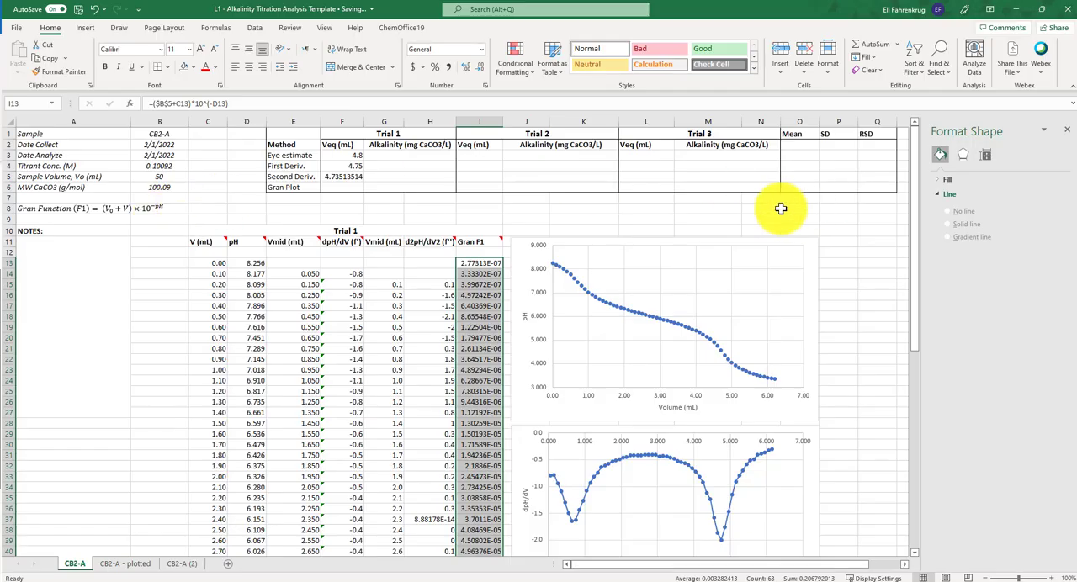
- Insert a scatter chart and add a series that takes its X values from C13:C75 in the V (mL) column
{"action": "left_click", "coordinate": [877, 242]}
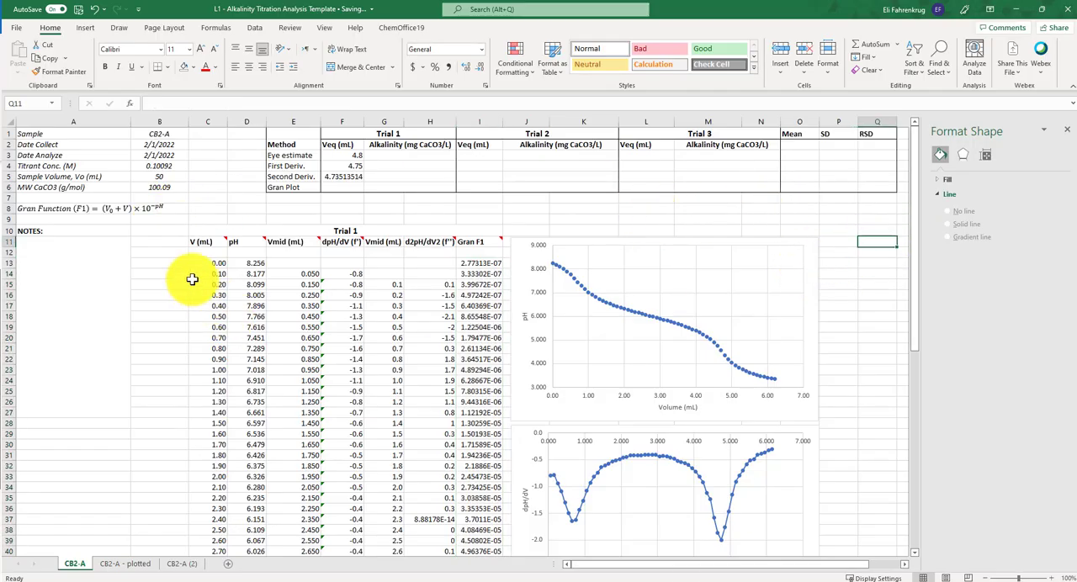
{"action": "left_click", "coordinate": [84, 30]}
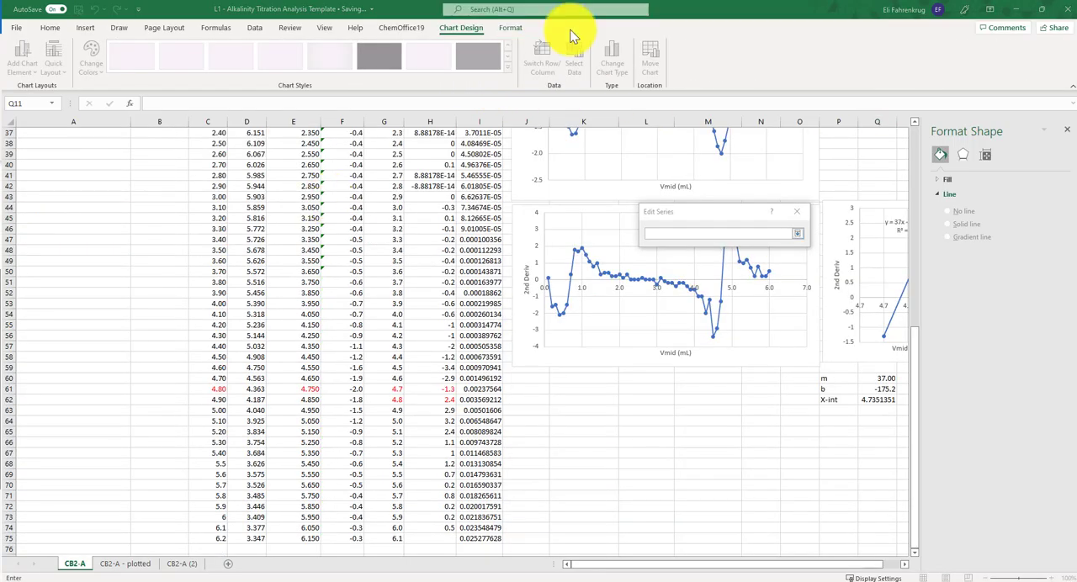
{"action": "left_click", "coordinate": [797, 233]}
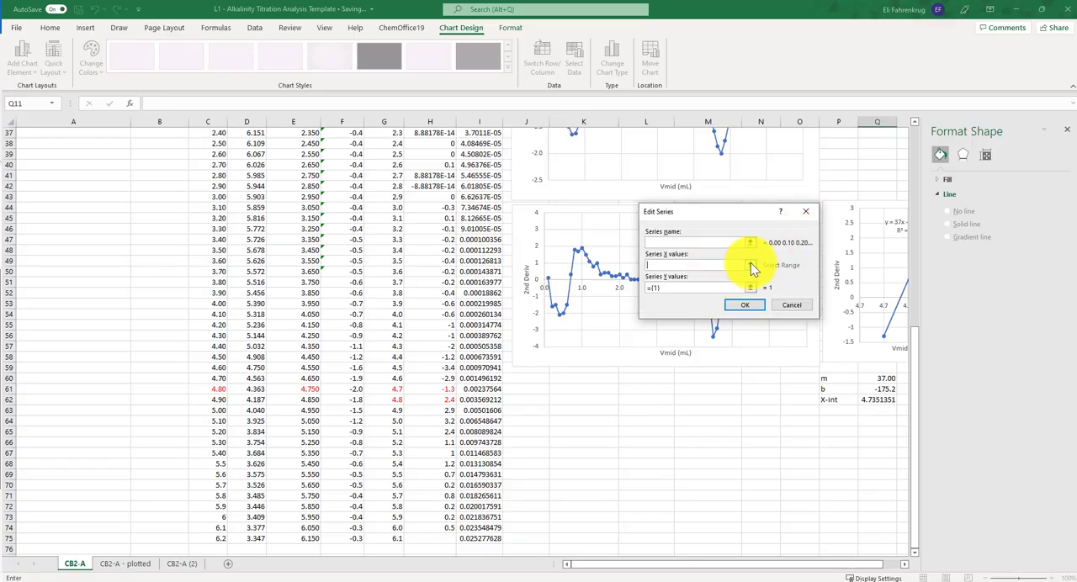
{"action": "left_click", "coordinate": [750, 265]}
{"action": "scroll", "coordinate": [202, 235], "scroll_direction": "up", "scroll_amount": 11}
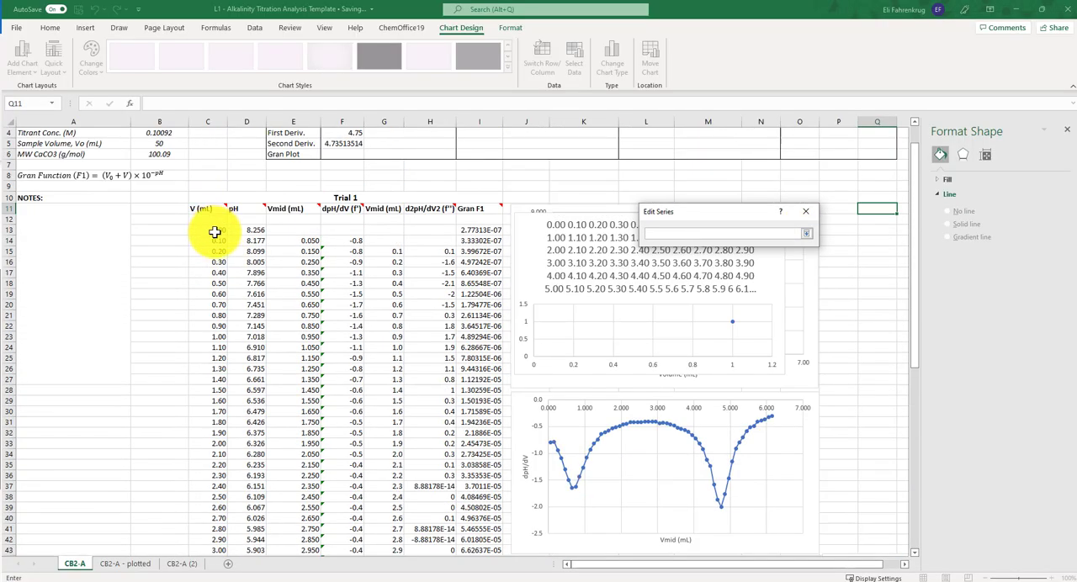
{"action": "left_click_drag", "start_coordinate": [214, 233], "coordinate": [214, 515]}
{"action": "left_click", "coordinate": [805, 234]}
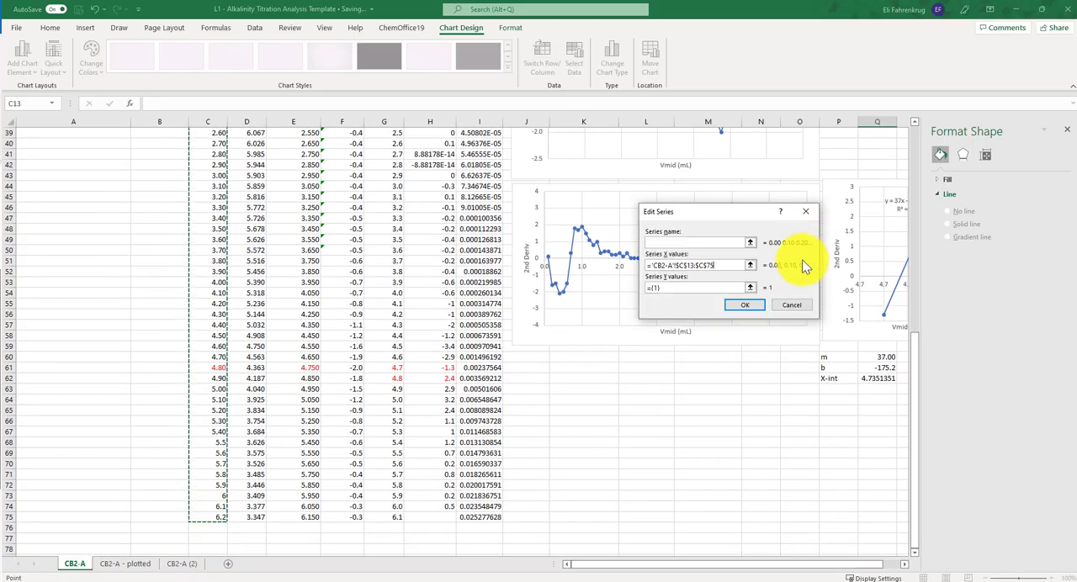
- Set the series Y values to I13:I75 in the Gran F1 column and accept the chart's data source
{"action": "left_click", "coordinate": [751, 287]}
{"action": "scroll", "coordinate": [485, 217], "scroll_direction": "up", "scroll_amount": 8}
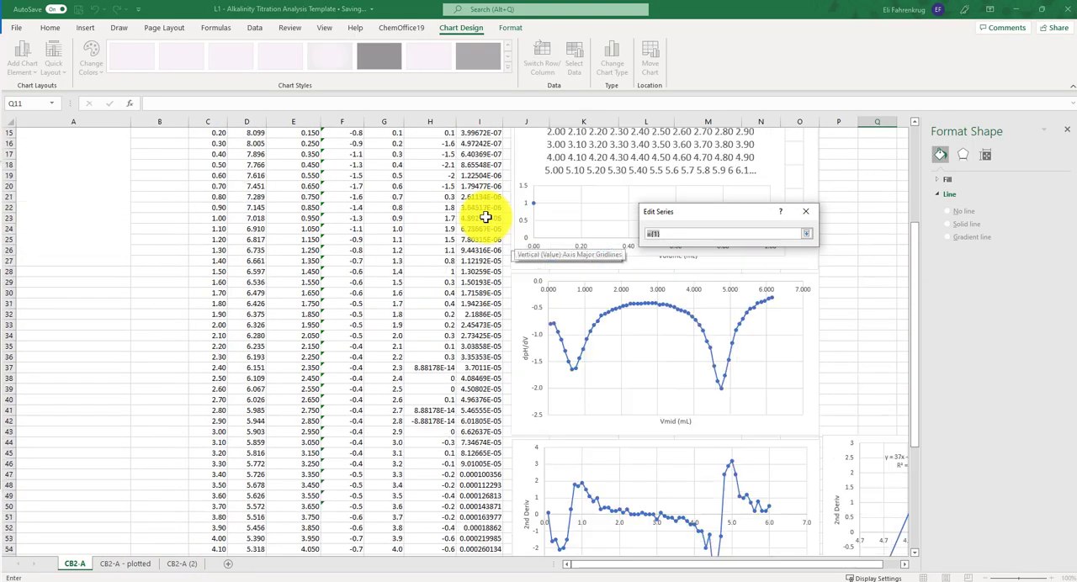
{"action": "scroll", "coordinate": [485, 217], "scroll_direction": "up", "scroll_amount": 5}
{"action": "left_click_drag", "start_coordinate": [480, 261], "coordinate": [488, 539]}
{"action": "left_click", "coordinate": [806, 233]}
{"action": "left_click", "coordinate": [760, 307]}
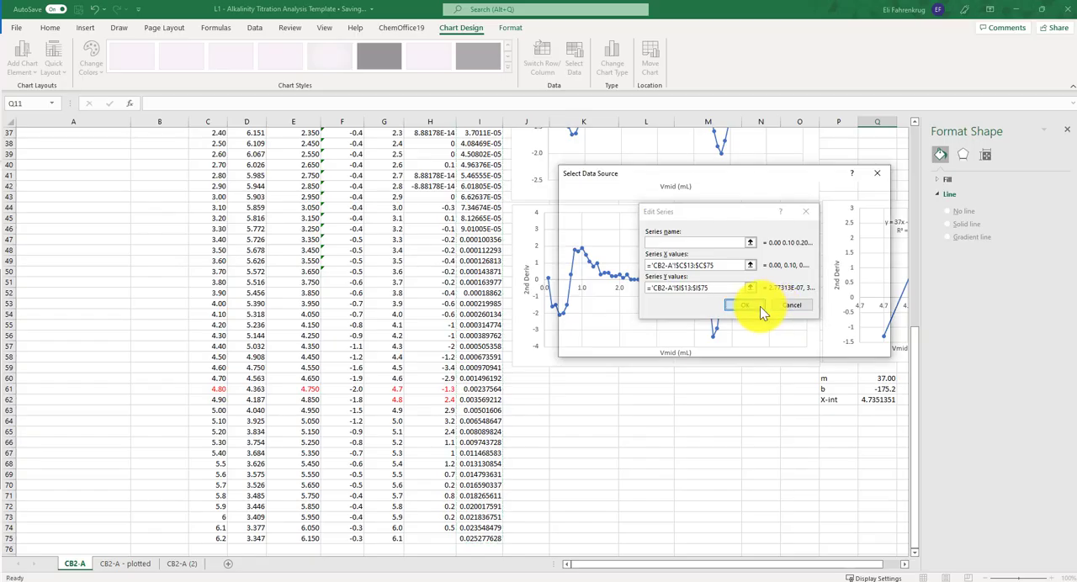
{"action": "left_click", "coordinate": [812, 343]}
- Delete the Gran chart's title, then place the chart below the second derivative plot and enlarge it to about that plot's width
{"action": "scroll", "coordinate": [884, 343], "scroll_direction": "up", "scroll_amount": 11}
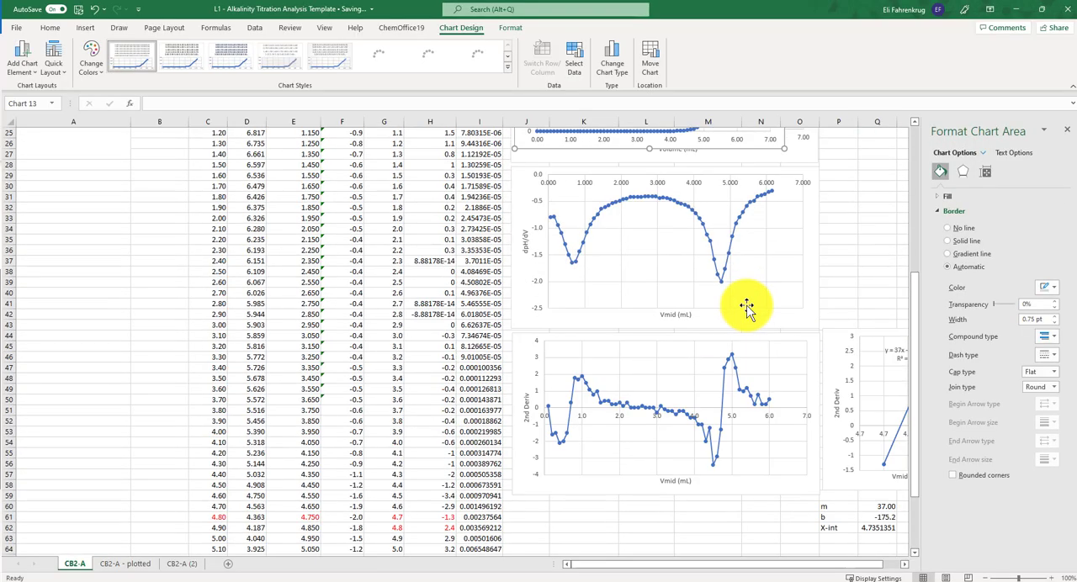
{"action": "left_click", "coordinate": [733, 253]}
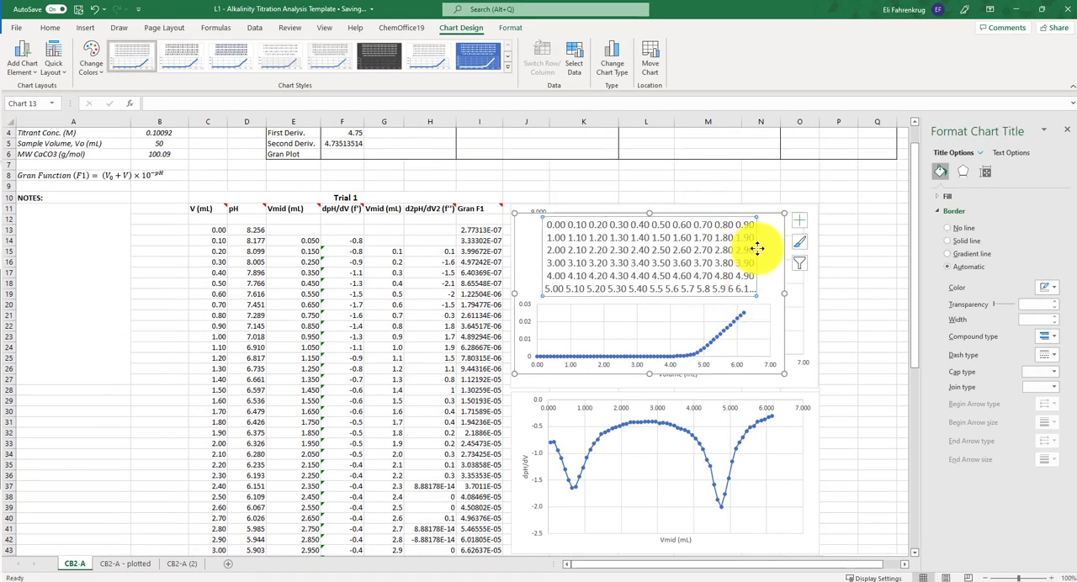
{"action": "key", "text": "Delete"}
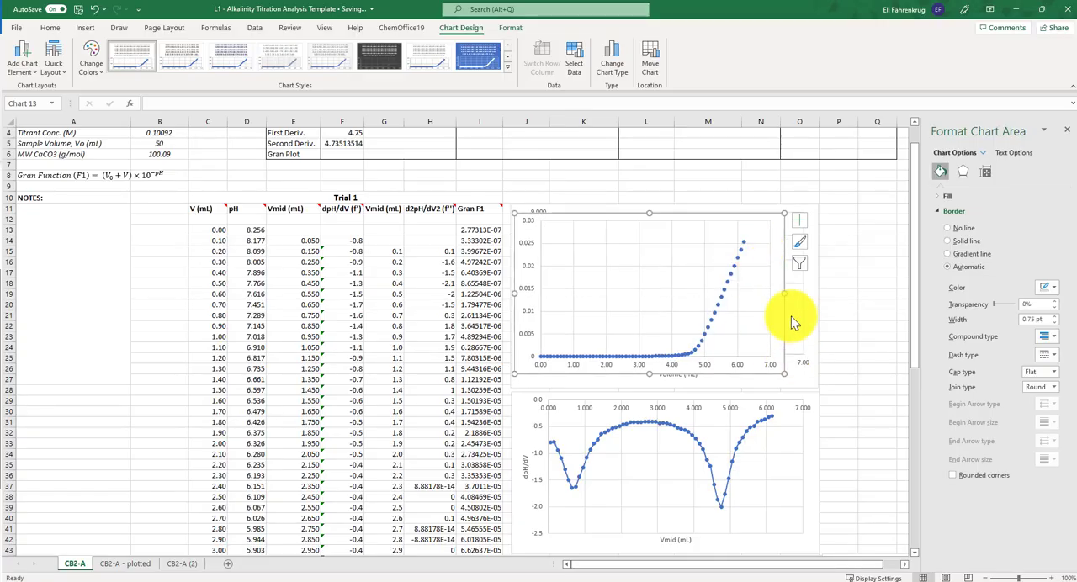
{"action": "left_click_drag", "start_coordinate": [813, 311], "coordinate": [786, 450]}
{"action": "left_click_drag", "start_coordinate": [783, 503], "coordinate": [815, 527]}
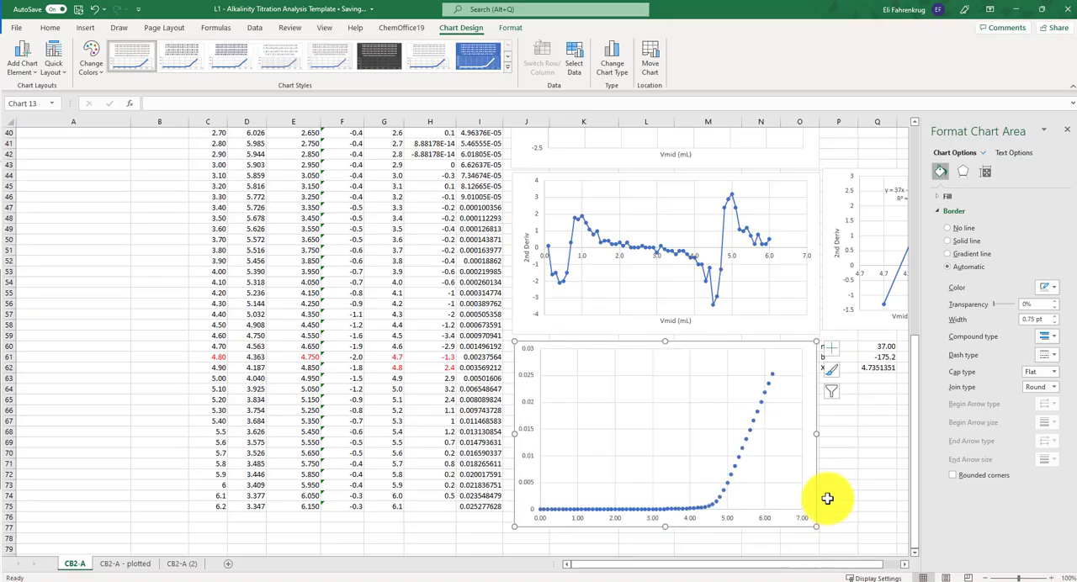
- Add axis titles to the Gran chart, naming the vertical axis "F1 (Gran)" and the horizontal axis "V (mL)"
{"action": "left_click", "coordinate": [830, 348]}
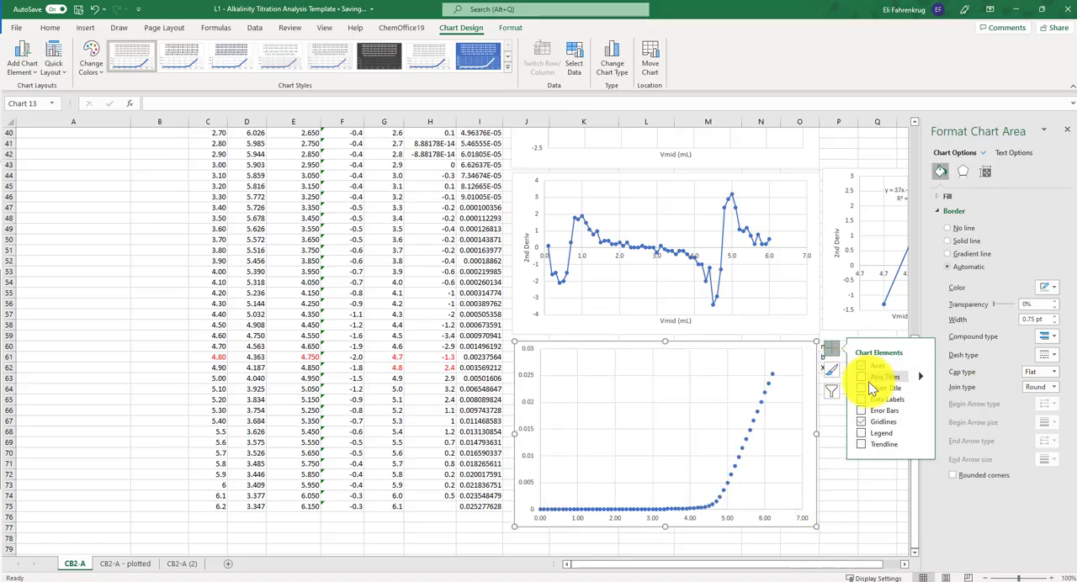
{"action": "left_click", "coordinate": [861, 378]}
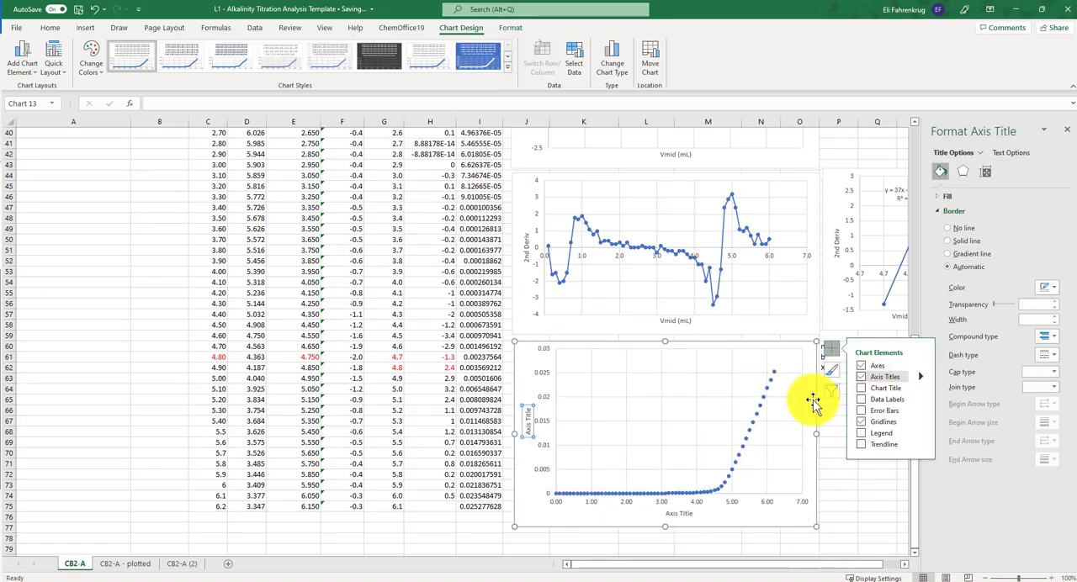
{"action": "left_click", "coordinate": [527, 415]}
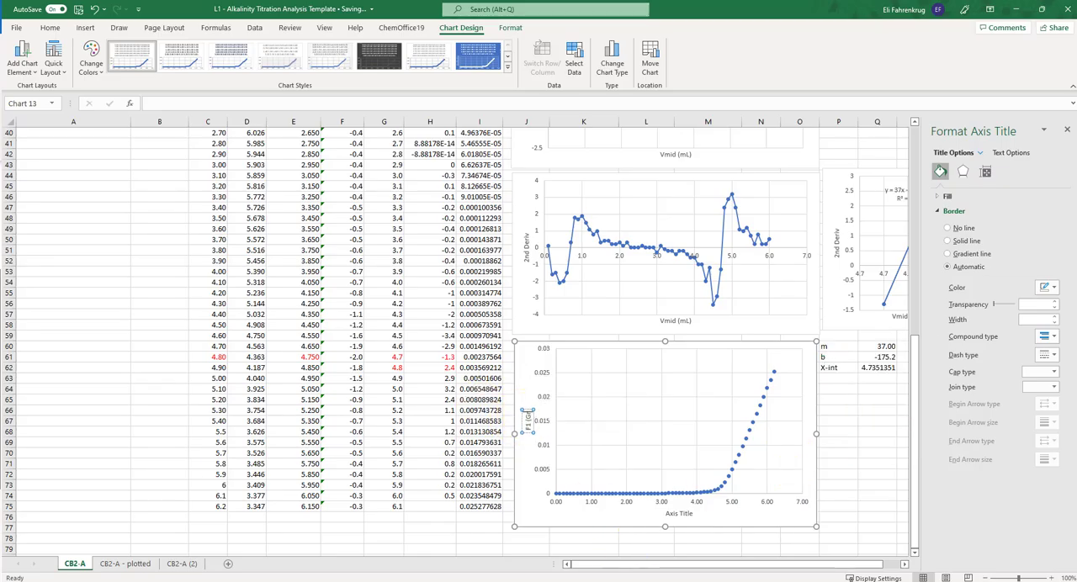
{"action": "left_click", "coordinate": [680, 514]}
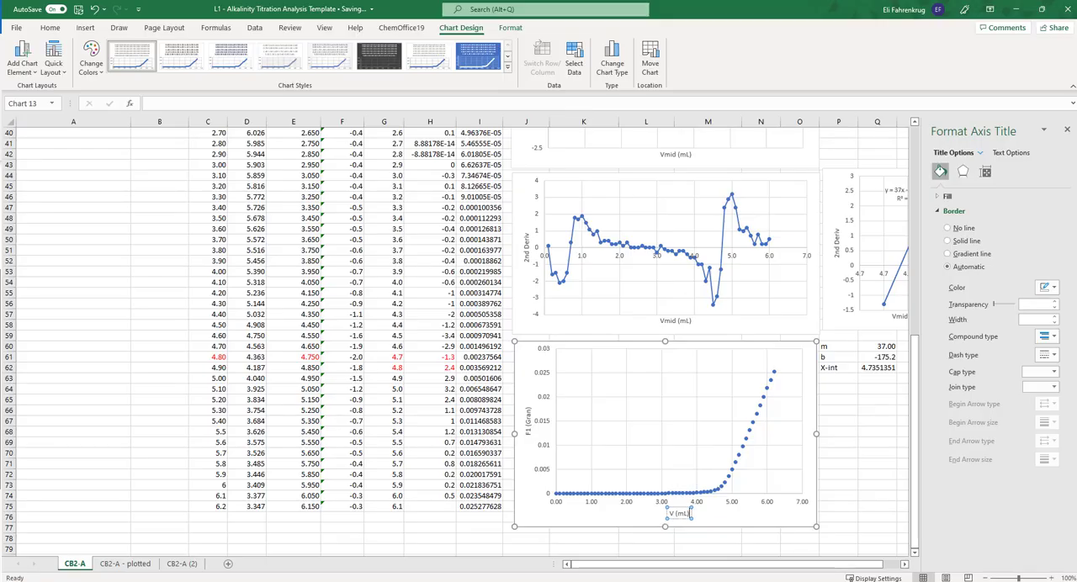
{"action": "left_click", "coordinate": [733, 474]}
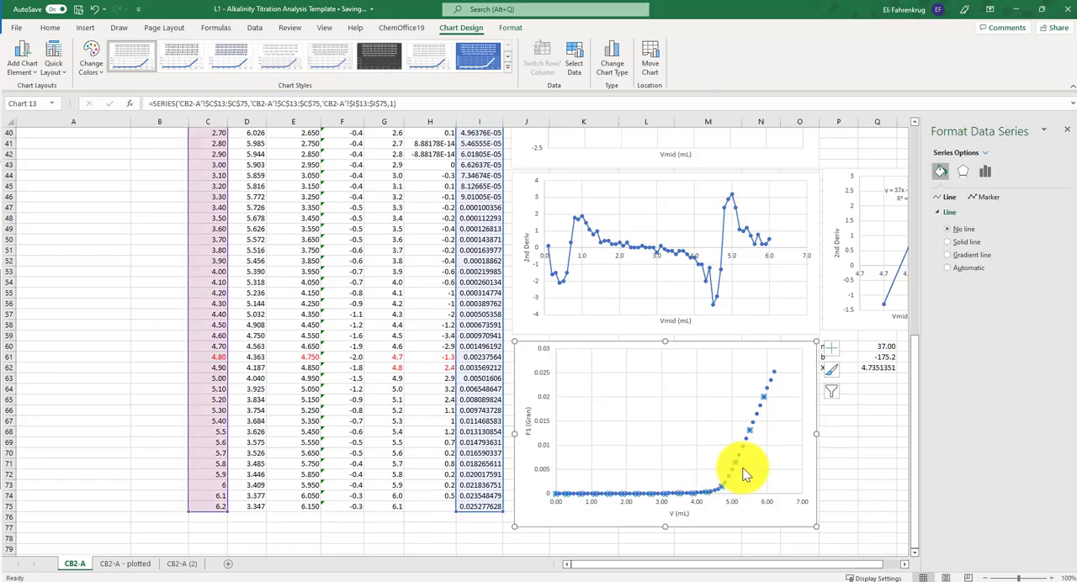
{"action": "left_click", "coordinate": [792, 434]}
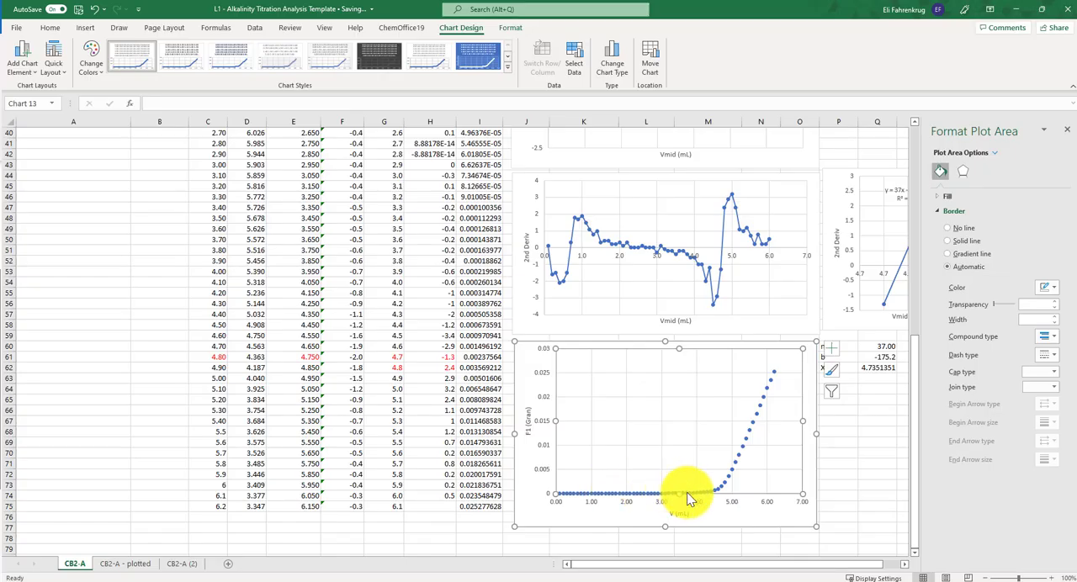
{"action": "scroll", "coordinate": [645, 482], "scroll_direction": "up", "scroll_amount": 11}
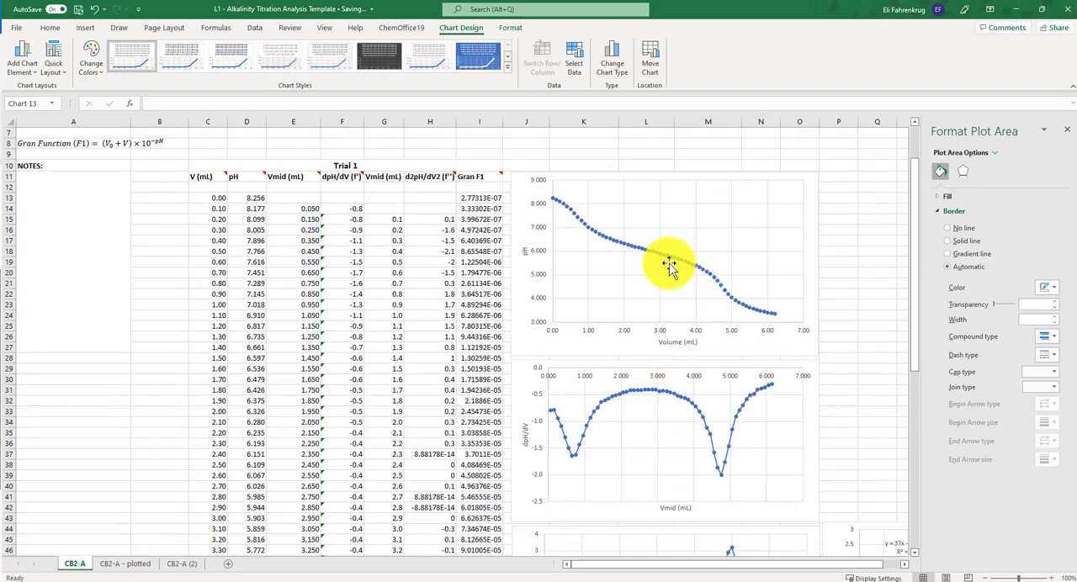
{"action": "scroll", "coordinate": [656, 387], "scroll_direction": "down", "scroll_amount": 11}
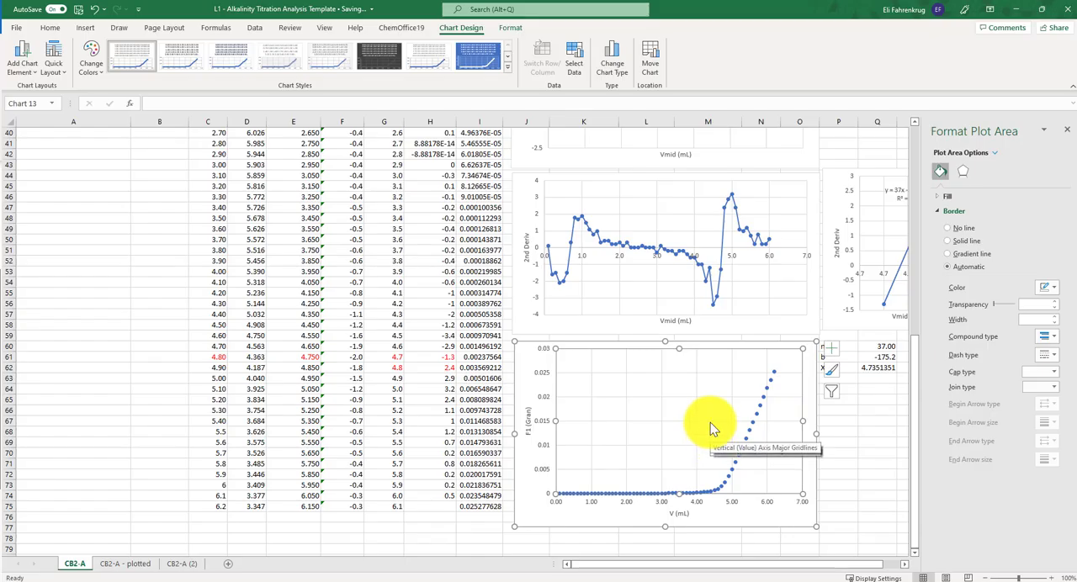
{"action": "mouse_move", "coordinate": [725, 271]}
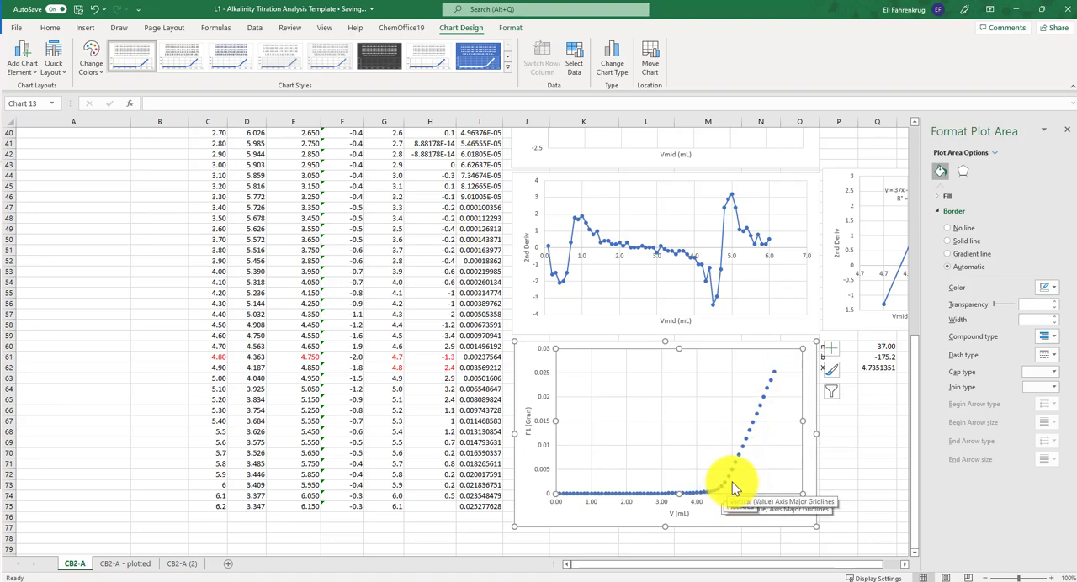
- Compare the Gran plot with the pH, first derivative and second derivative curves around the equivalence point
{"action": "scroll", "coordinate": [737, 477], "scroll_direction": "up", "scroll_amount": 5}
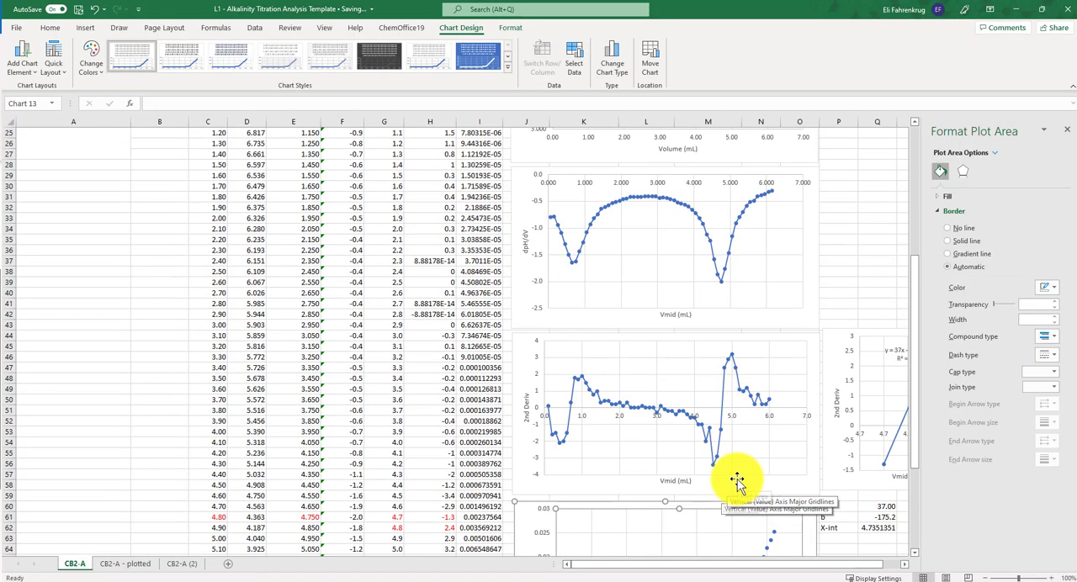
{"action": "scroll", "coordinate": [736, 480], "scroll_direction": "down", "scroll_amount": 3}
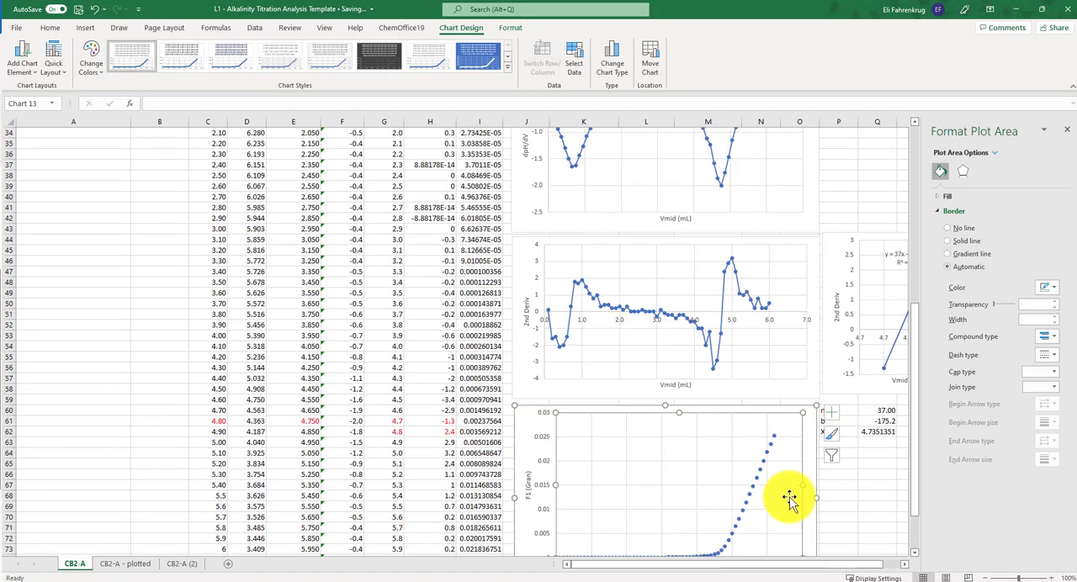
{"action": "scroll", "coordinate": [782, 519], "scroll_direction": "down", "scroll_amount": 1}
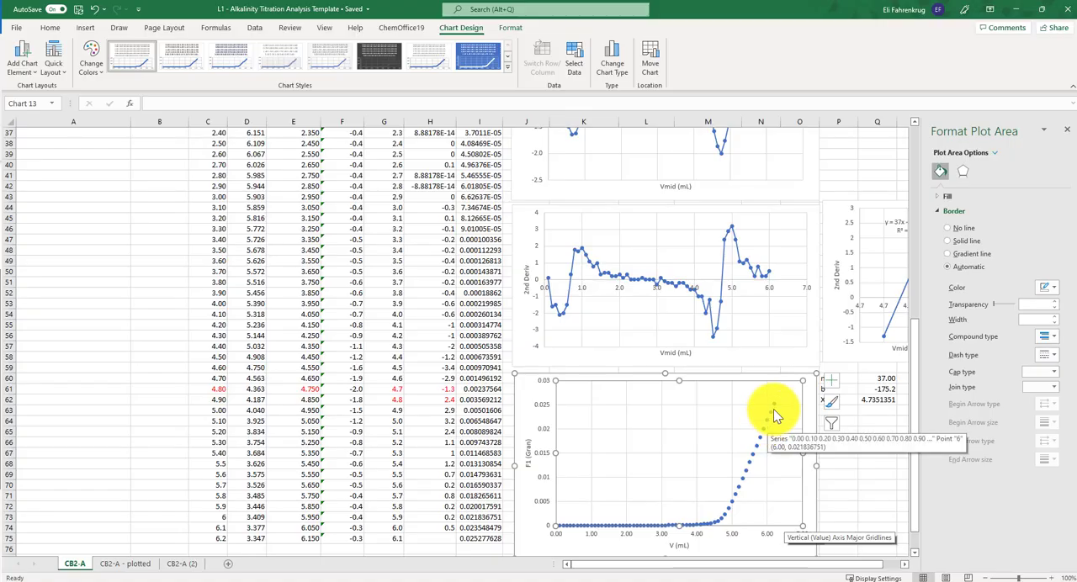
{"action": "scroll", "coordinate": [658, 477], "scroll_direction": "down", "scroll_amount": 1}
{"action": "scroll", "coordinate": [658, 477], "scroll_direction": "down", "scroll_amount": 1}
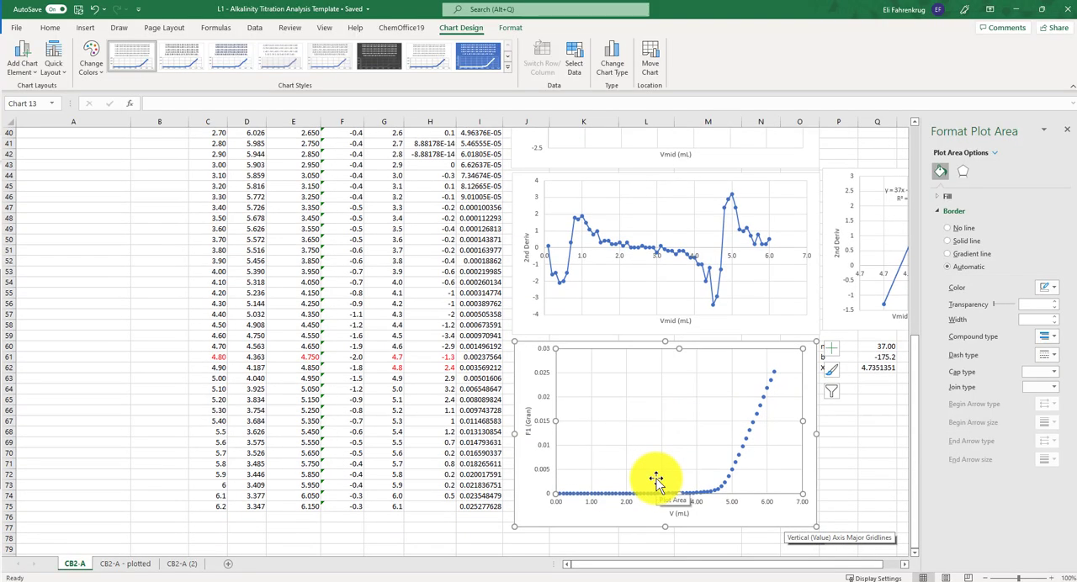
{"action": "scroll", "coordinate": [657, 477], "scroll_direction": "up", "scroll_amount": 11}
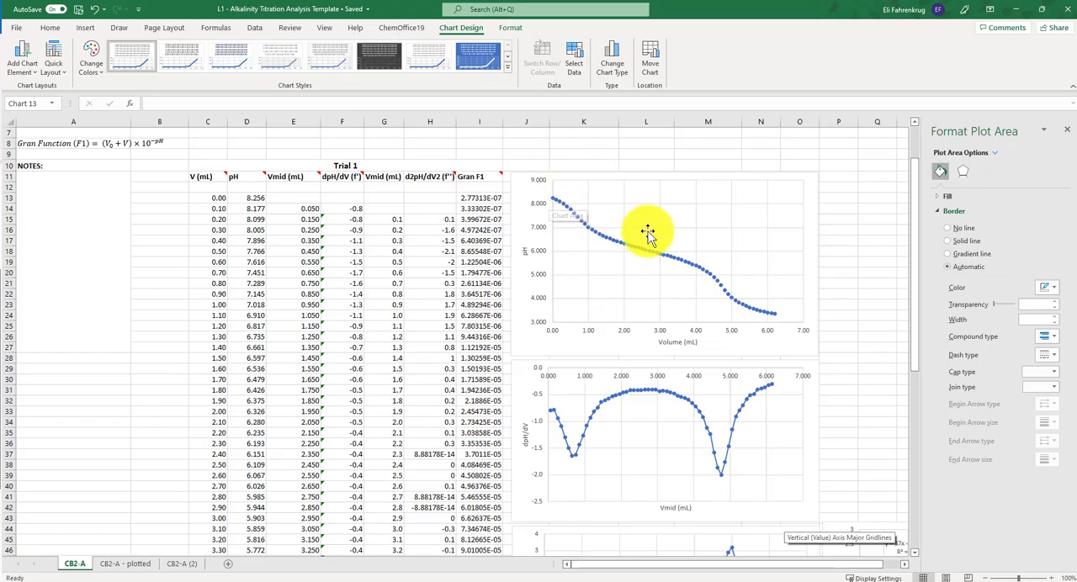
{"action": "mouse_move", "coordinate": [725, 293]}
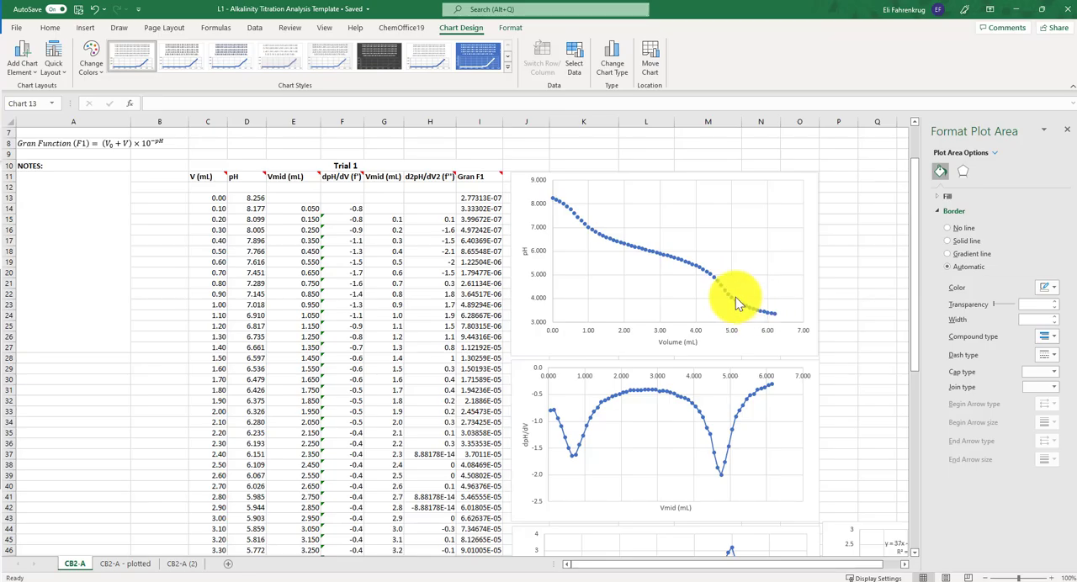
{"action": "scroll", "coordinate": [701, 343], "scroll_direction": "down", "scroll_amount": 9}
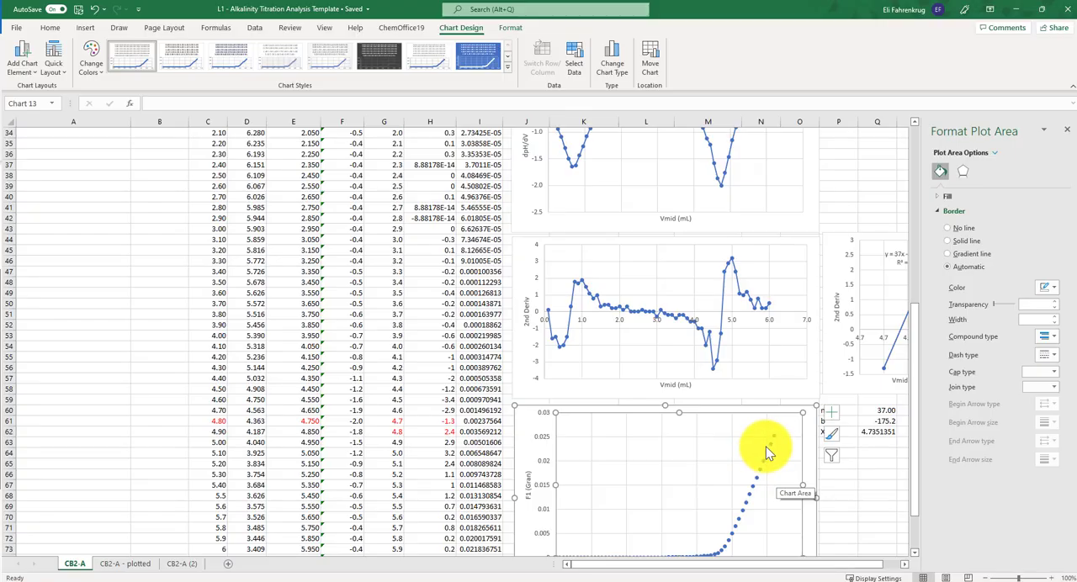
{"action": "scroll", "coordinate": [761, 451], "scroll_direction": "up", "scroll_amount": 11}
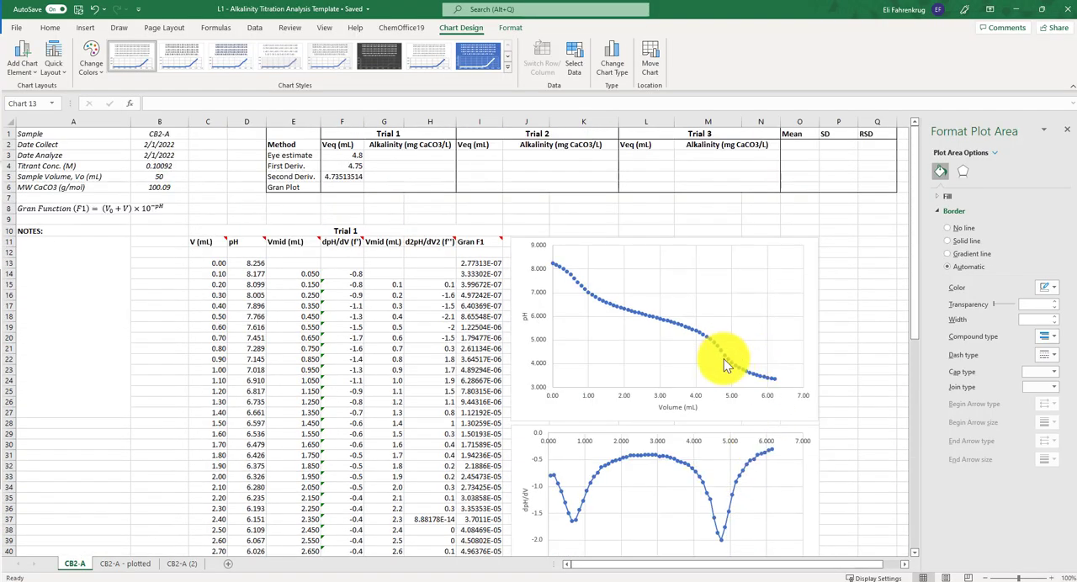
{"action": "scroll", "coordinate": [728, 364], "scroll_direction": "down", "scroll_amount": 14}
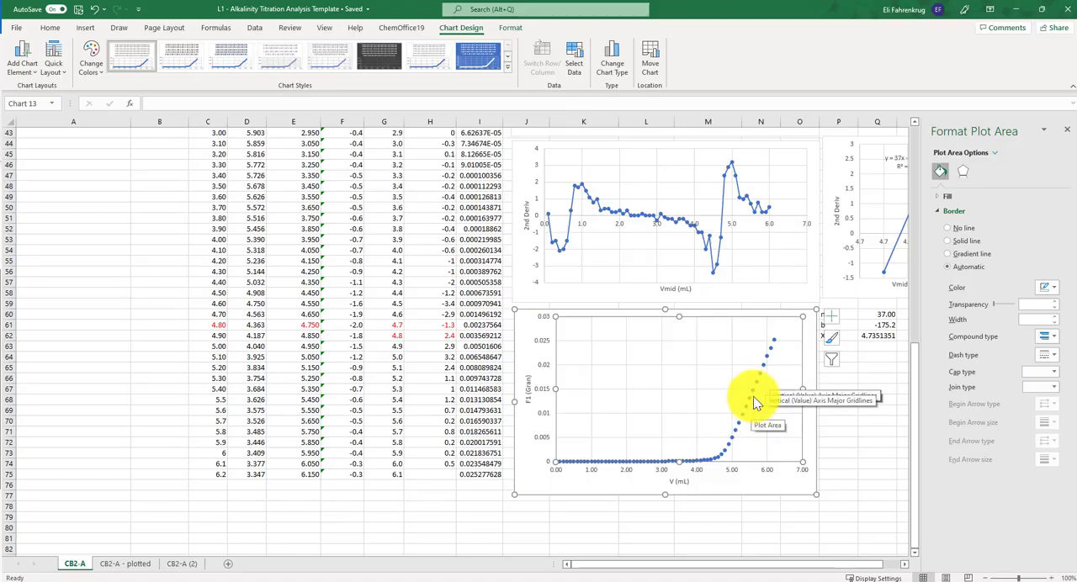
{"action": "scroll", "coordinate": [753, 397], "scroll_direction": "up", "scroll_amount": 8}
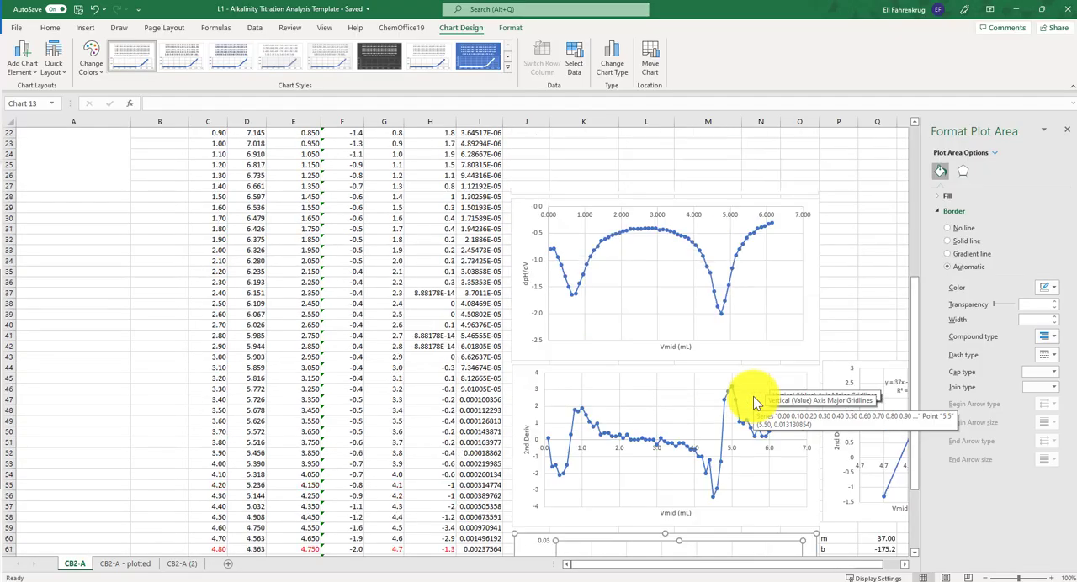
{"action": "scroll", "coordinate": [753, 397], "scroll_direction": "up", "scroll_amount": 1}
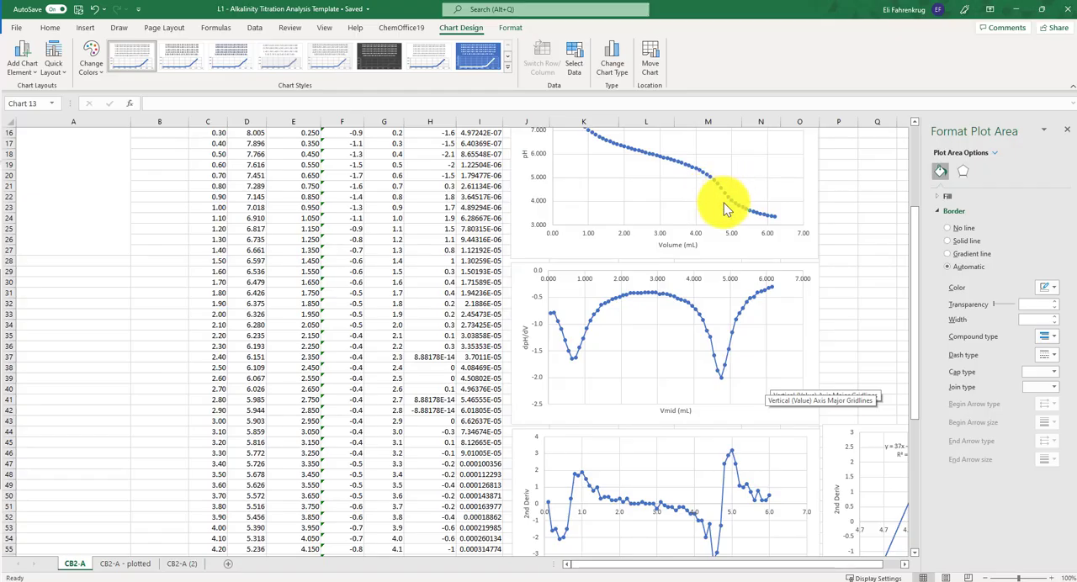
{"action": "scroll", "coordinate": [853, 197], "scroll_direction": "down", "scroll_amount": 5}
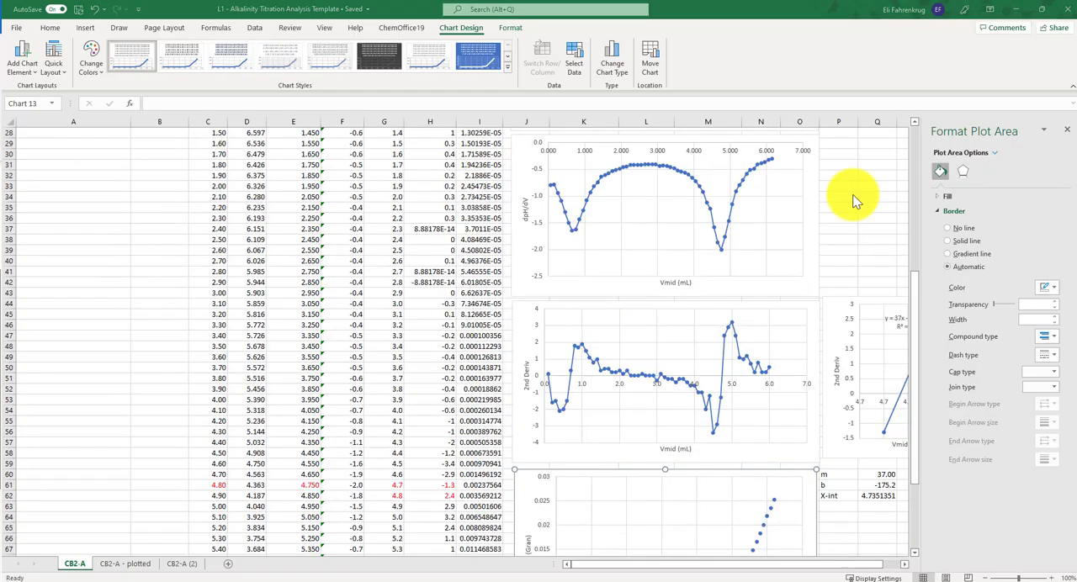
{"action": "scroll", "coordinate": [732, 244], "scroll_direction": "up", "scroll_amount": 6}
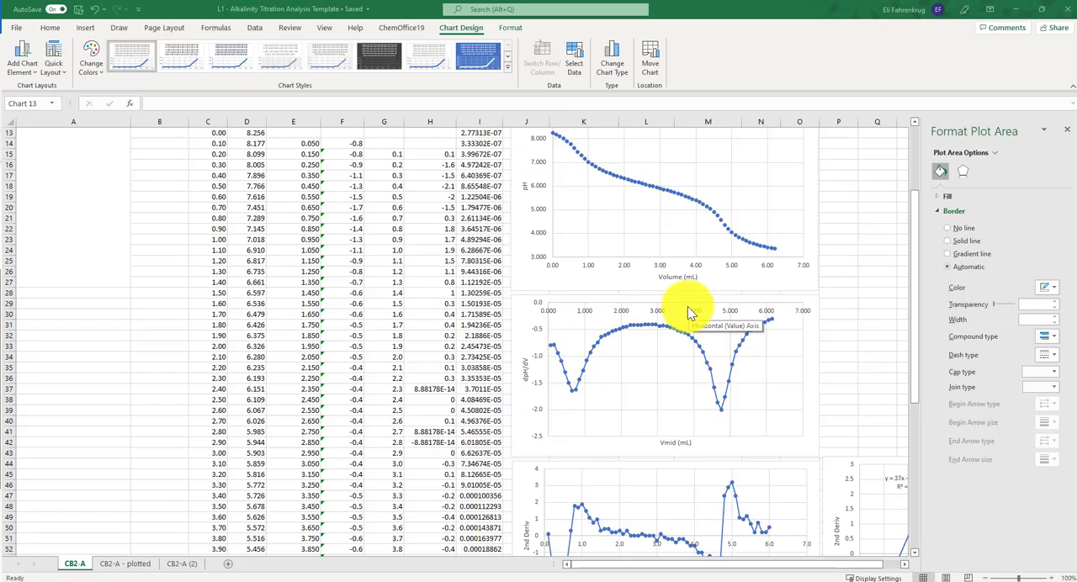
{"action": "scroll", "coordinate": [687, 308], "scroll_direction": "down", "scroll_amount": 6}
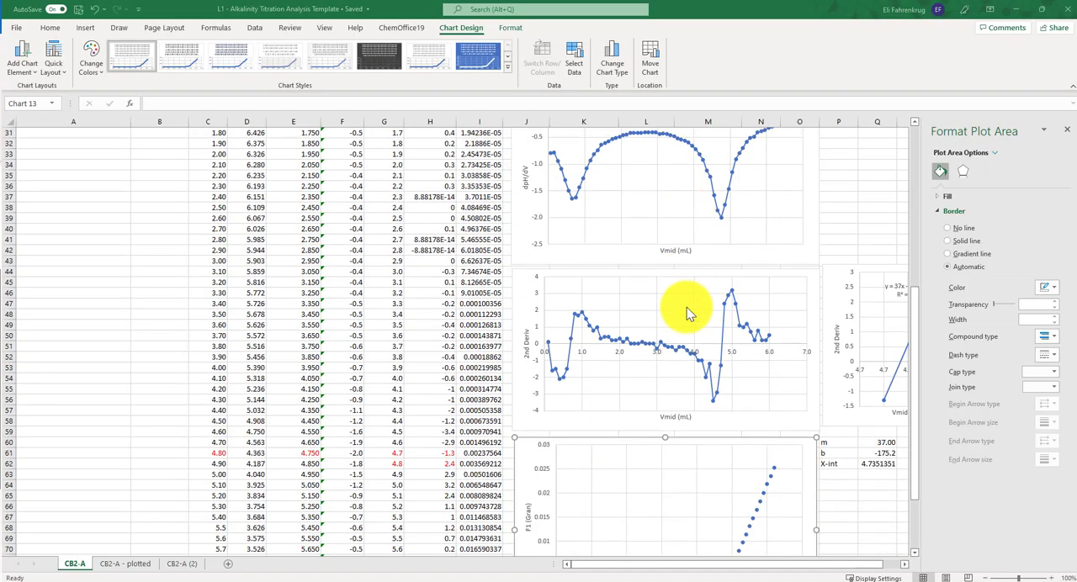
{"action": "scroll", "coordinate": [686, 309], "scroll_direction": "down", "scroll_amount": 1}
{"action": "scroll", "coordinate": [686, 309], "scroll_direction": "up", "scroll_amount": 4}
{"action": "scroll", "coordinate": [688, 312], "scroll_direction": "down", "scroll_amount": 5}
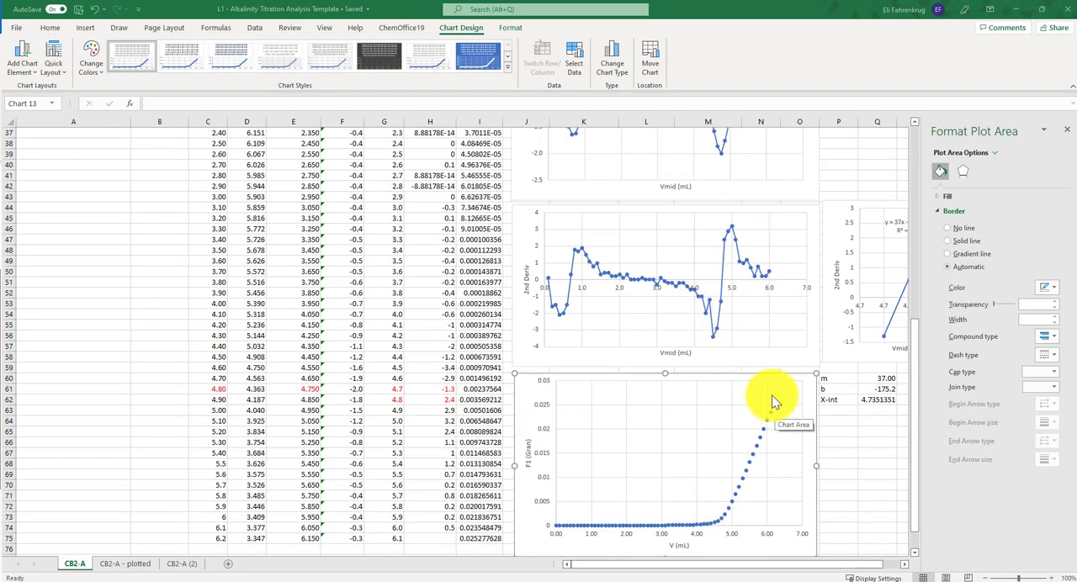
{"action": "scroll", "coordinate": [767, 379], "scroll_direction": "up", "scroll_amount": 5}
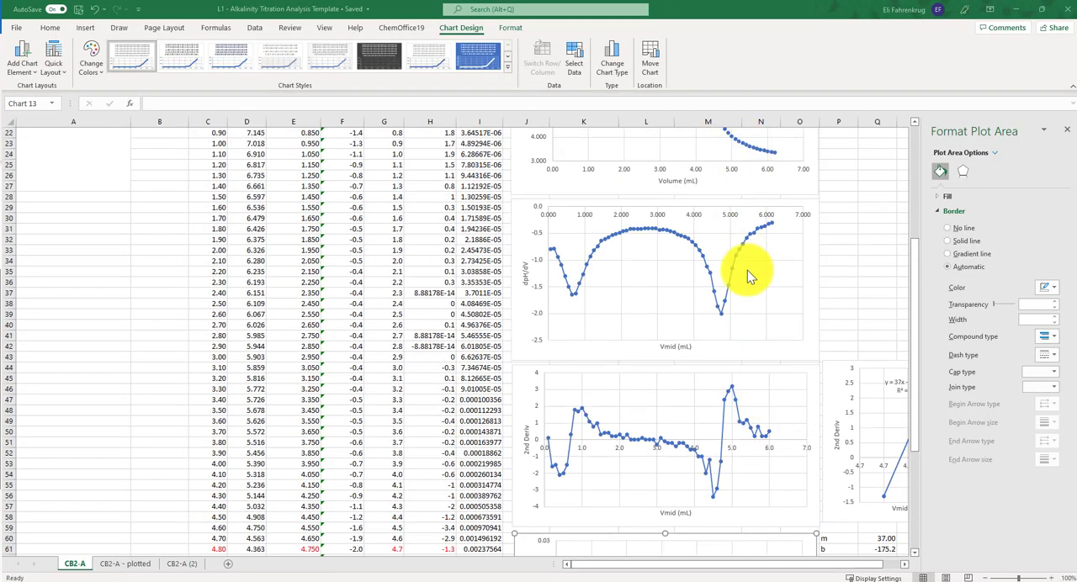
{"action": "scroll", "coordinate": [748, 271], "scroll_direction": "down", "scroll_amount": 9}
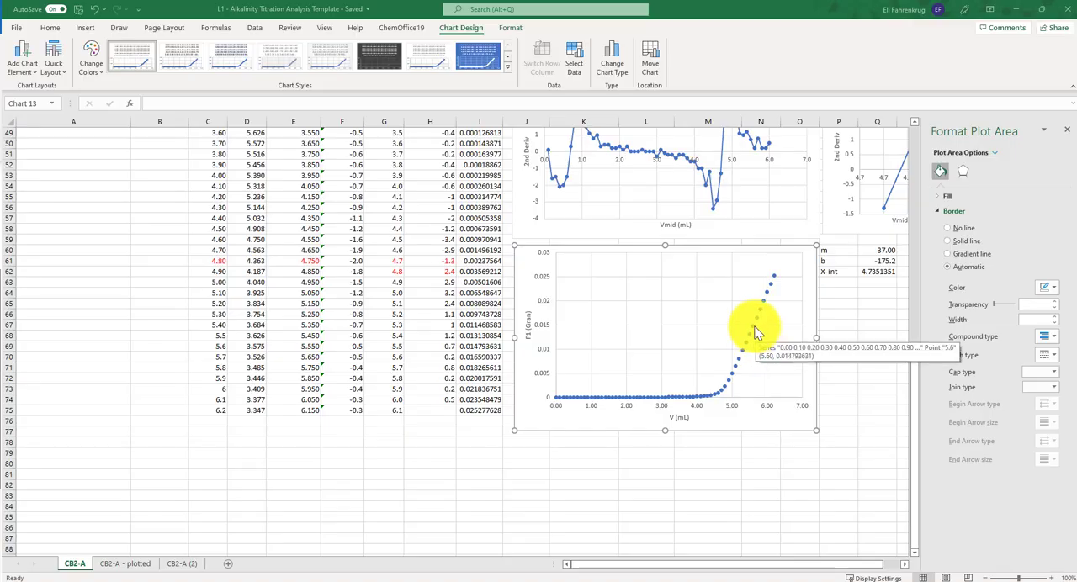
- Locate the start of the Gran plot's linear region at 4.90 mL and shade its data rows C62:I75 light gold
{"action": "left_click", "coordinate": [753, 326]}
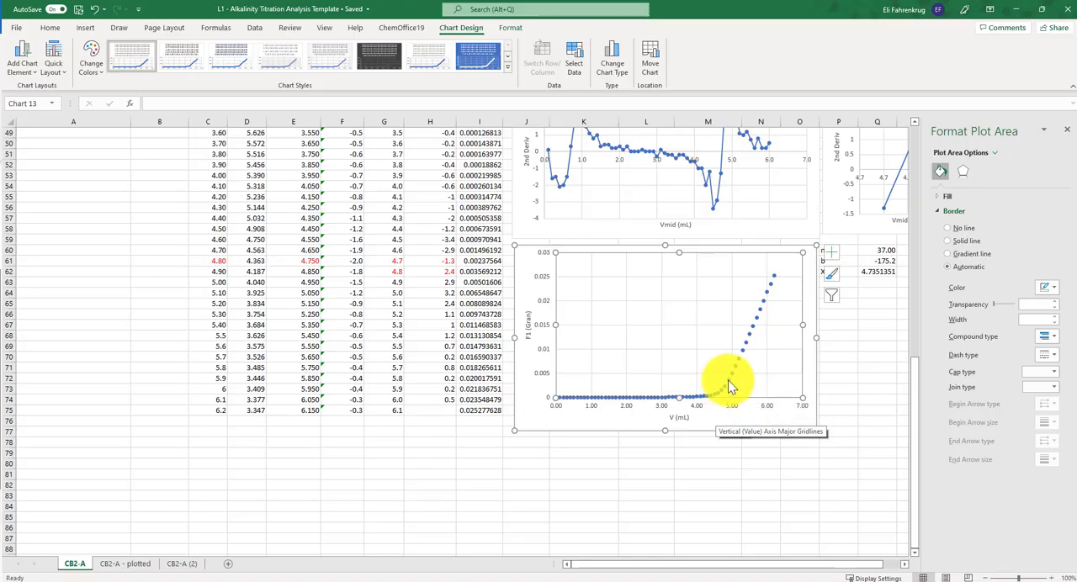
{"action": "mouse_move", "coordinate": [729, 388]}
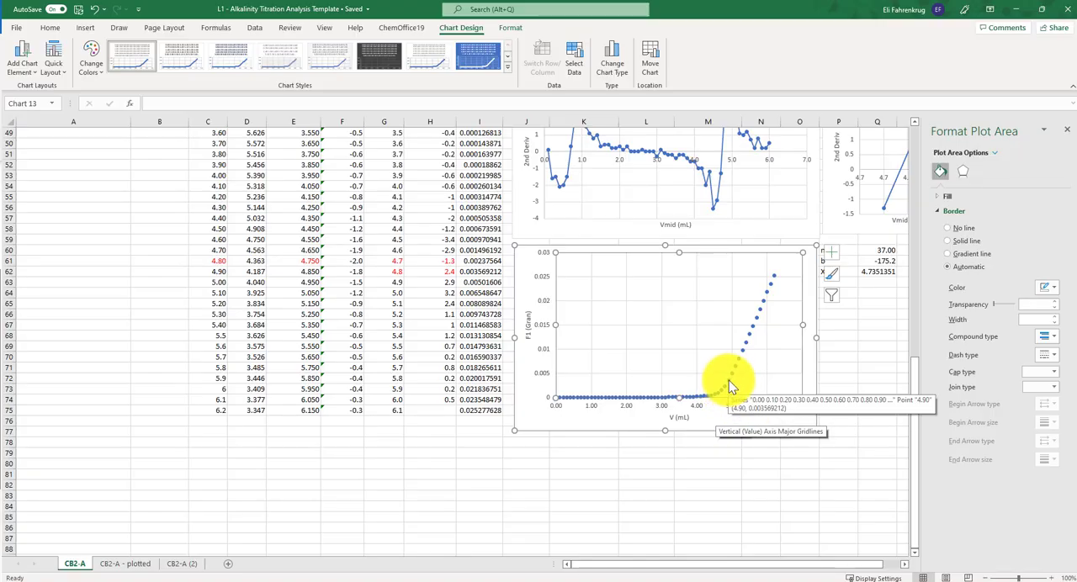
{"action": "mouse_move", "coordinate": [777, 271]}
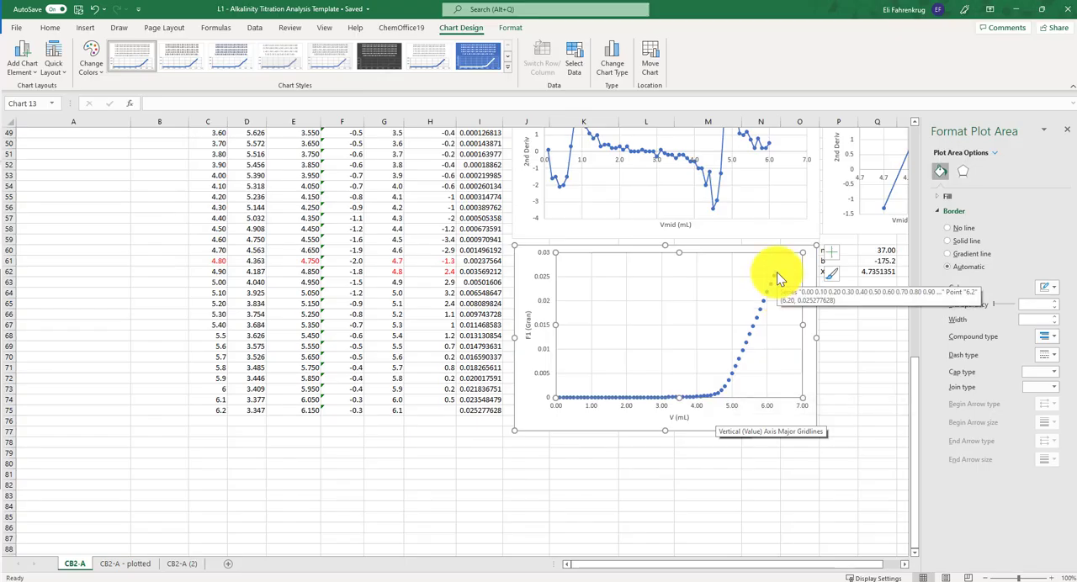
{"action": "left_click", "coordinate": [732, 380]}
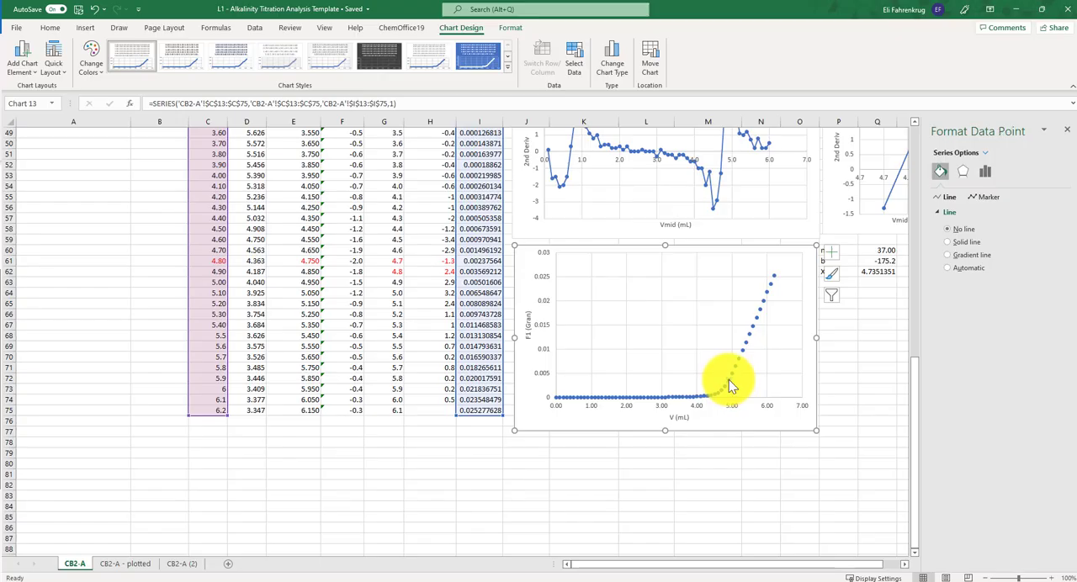
{"action": "mouse_move", "coordinate": [726, 381]}
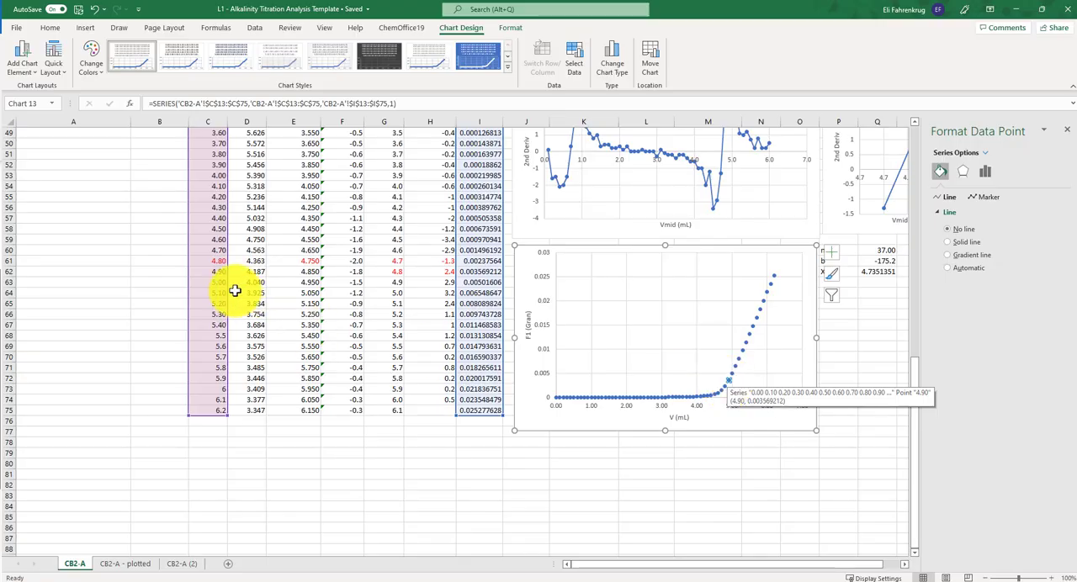
{"action": "left_click_drag", "start_coordinate": [209, 271], "coordinate": [490, 410]}
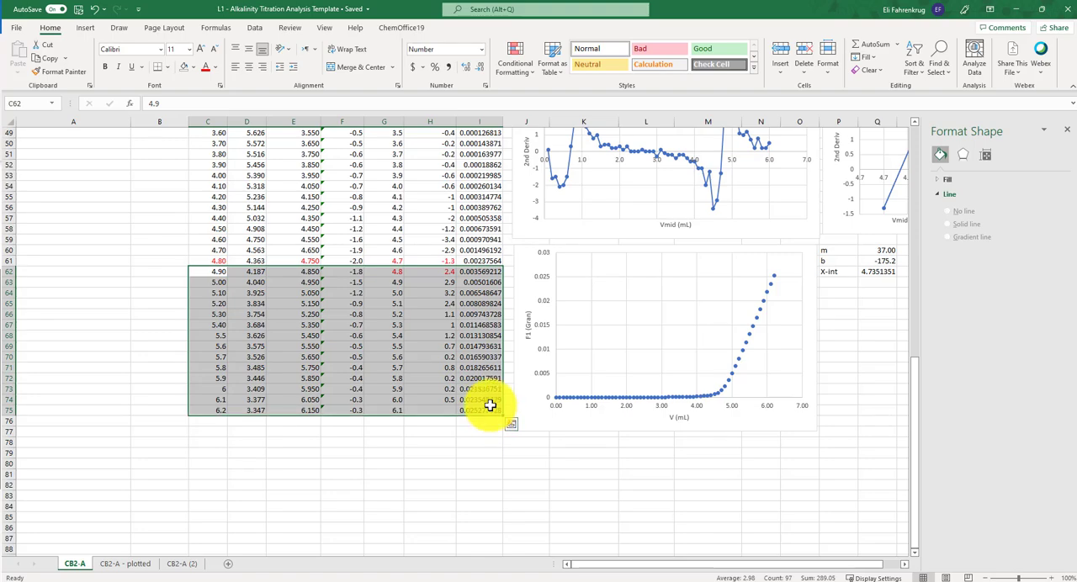
{"action": "left_click", "coordinate": [194, 68]}
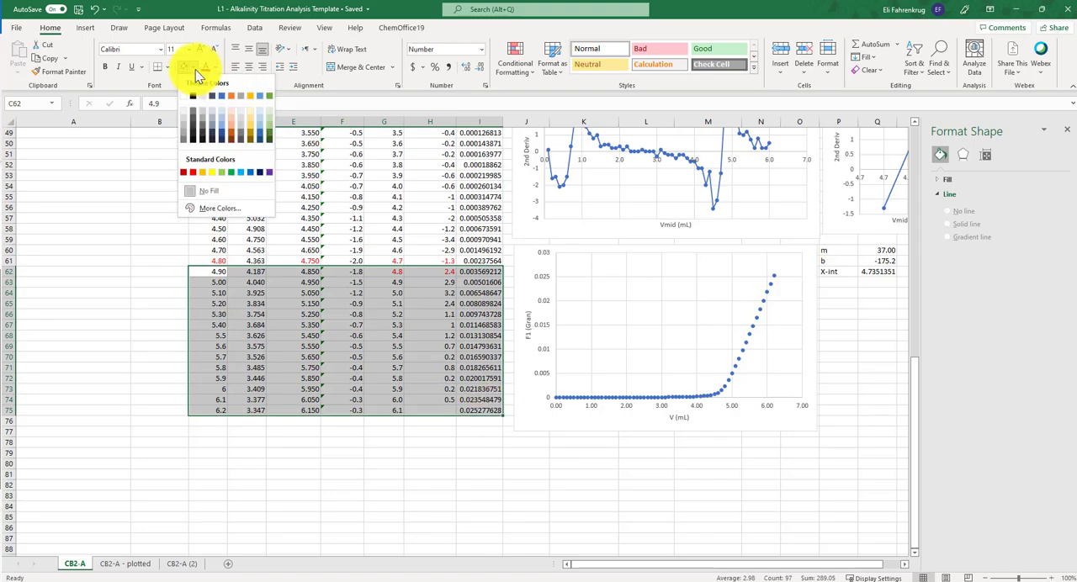
{"action": "left_click", "coordinate": [250, 107]}
{"action": "left_click", "coordinate": [109, 286]}
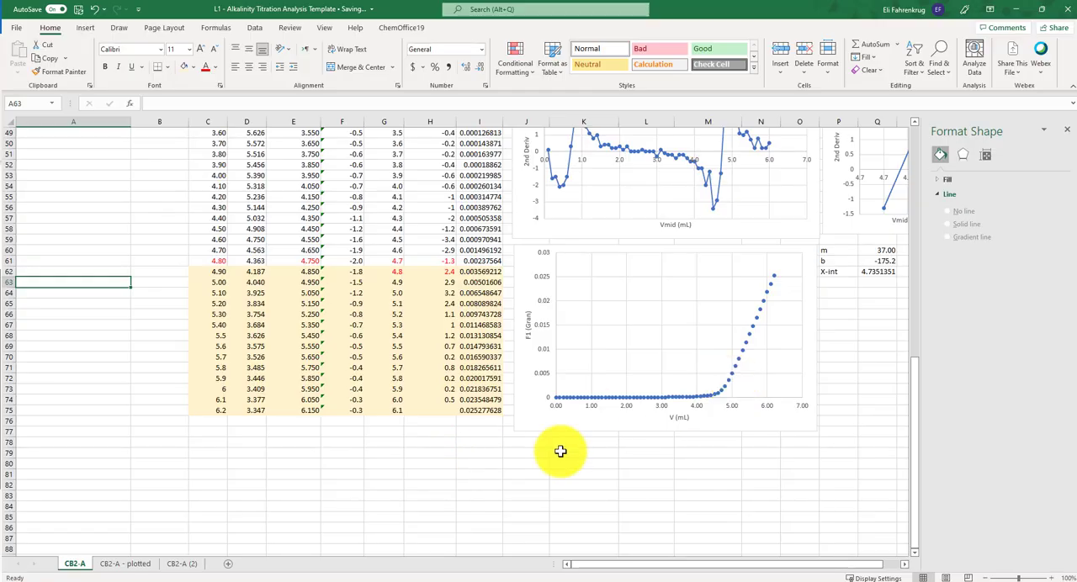
- Add a second series to the Gran chart that takes its X values from C62:C75 in the V (mL) column
{"action": "left_click", "coordinate": [812, 293]}
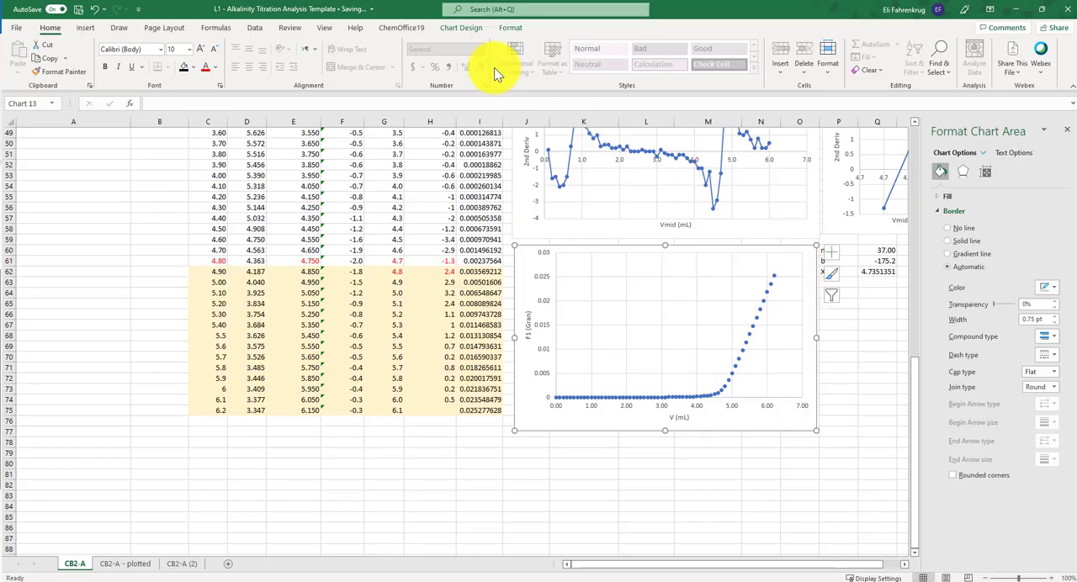
{"action": "left_click", "coordinate": [459, 28]}
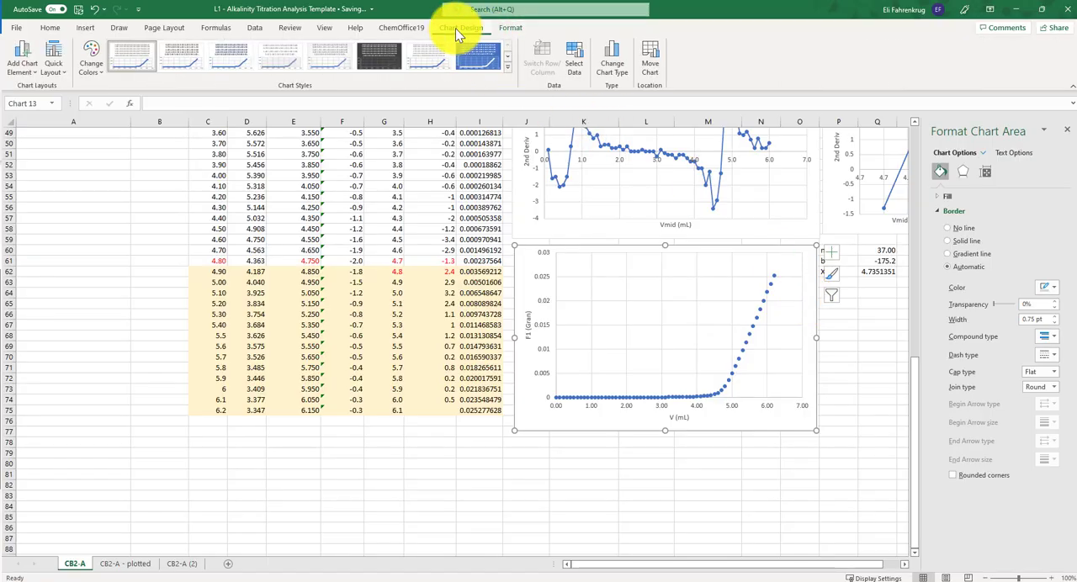
{"action": "left_click", "coordinate": [570, 57]}
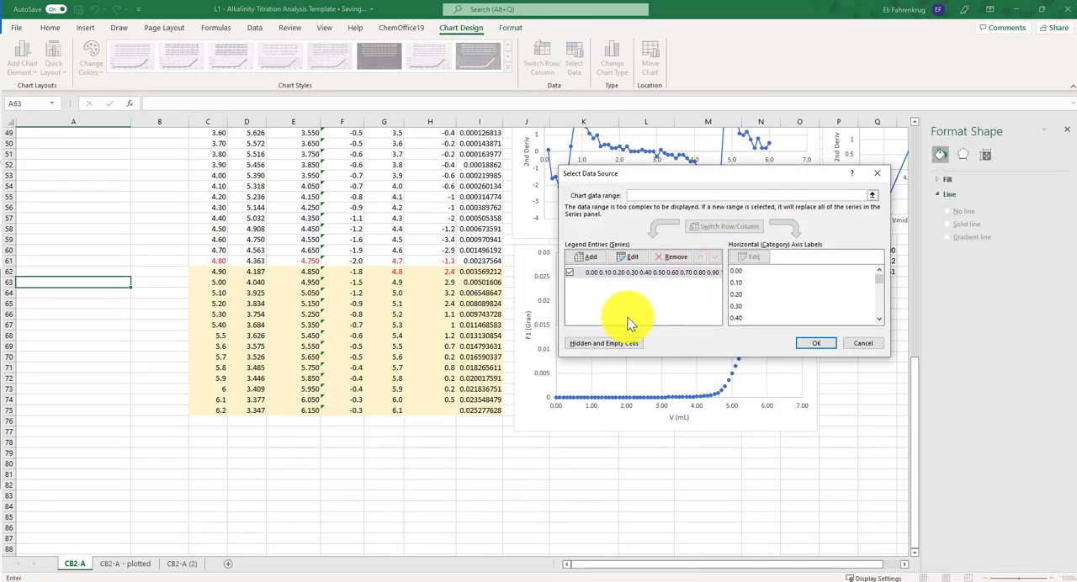
{"action": "left_click", "coordinate": [588, 256]}
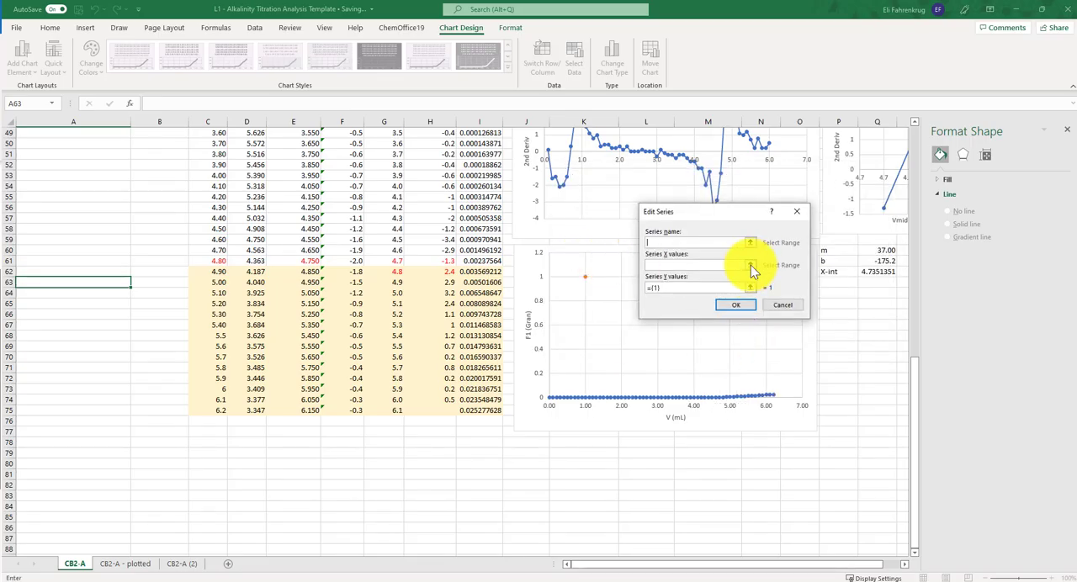
{"action": "left_click", "coordinate": [750, 265]}
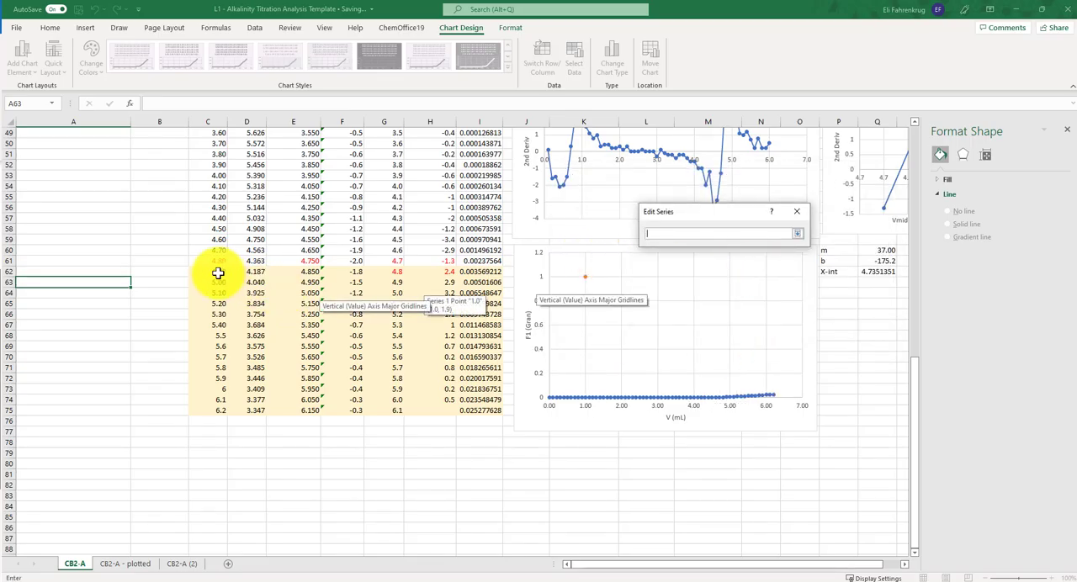
{"action": "left_click_drag", "start_coordinate": [218, 273], "coordinate": [218, 410]}
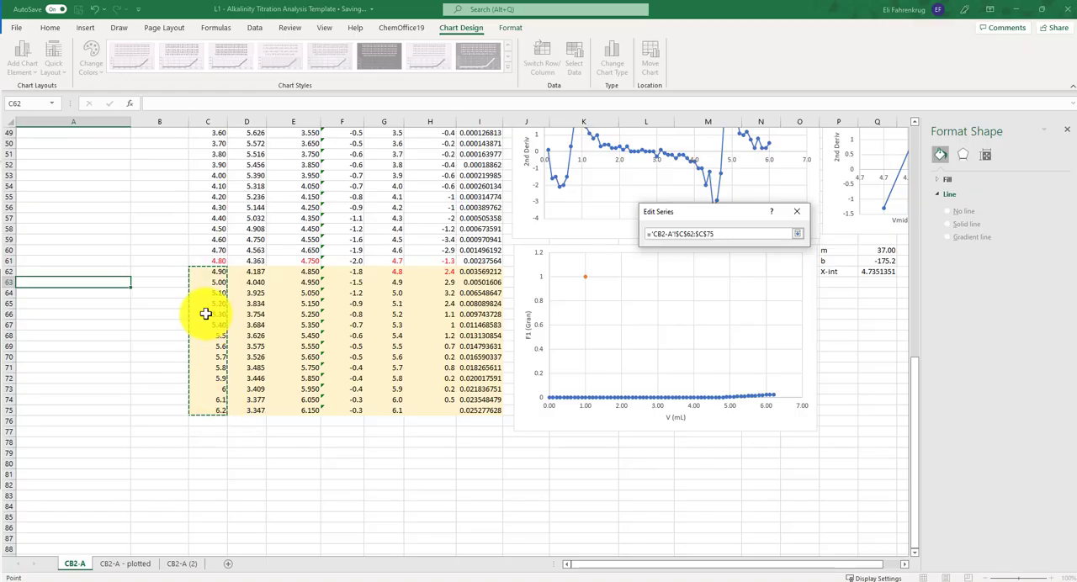
{"action": "left_click", "coordinate": [797, 233]}
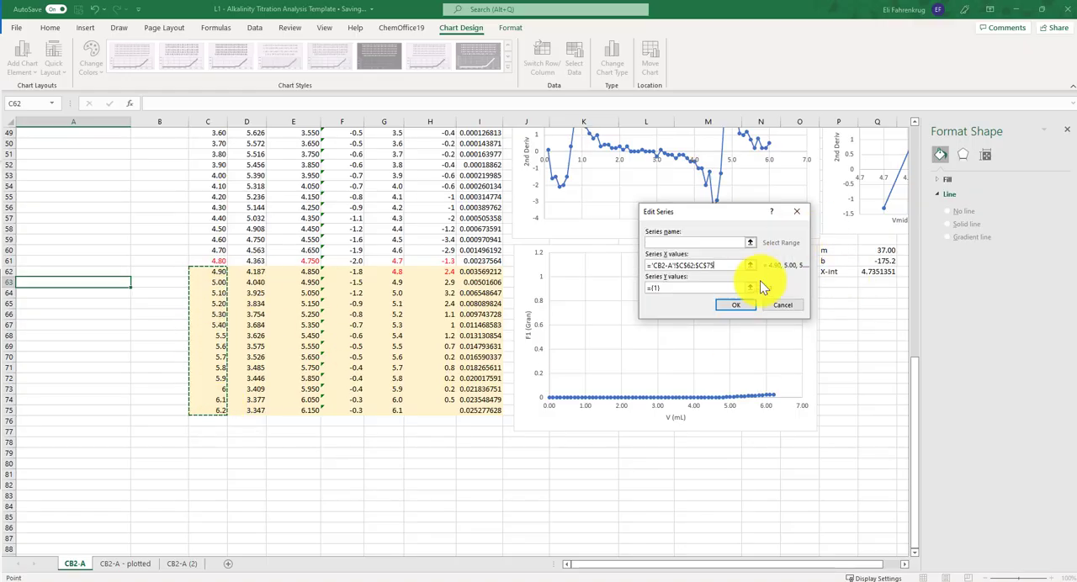
- Set the new series' Y values to I62:I75 in the Gran F1 column and accept the series
{"action": "left_click", "coordinate": [749, 286]}
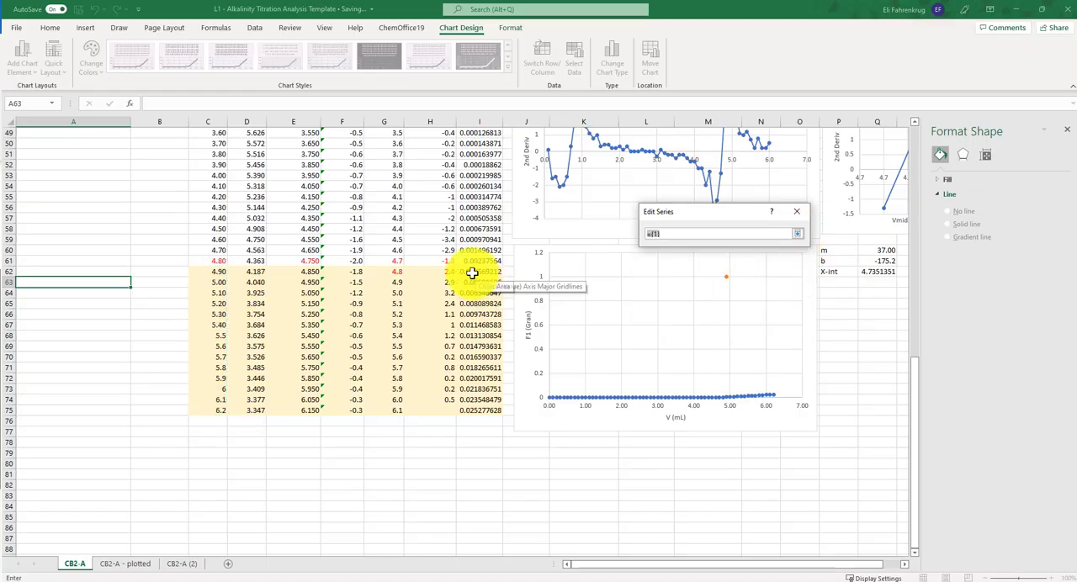
{"action": "left_click_drag", "start_coordinate": [471, 272], "coordinate": [497, 411]}
{"action": "left_click", "coordinate": [796, 234]}
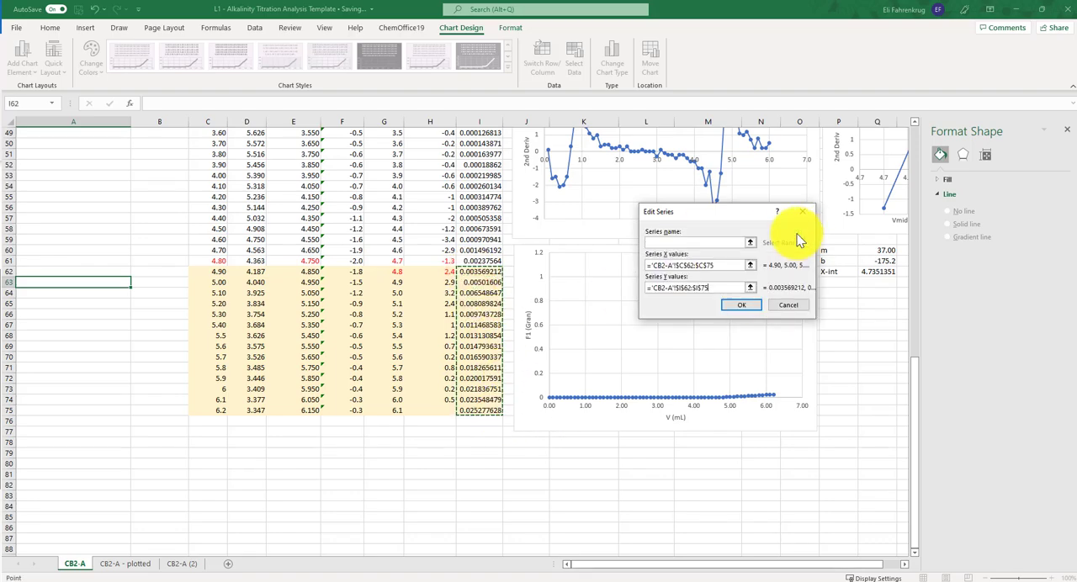
{"action": "left_click", "coordinate": [751, 306]}
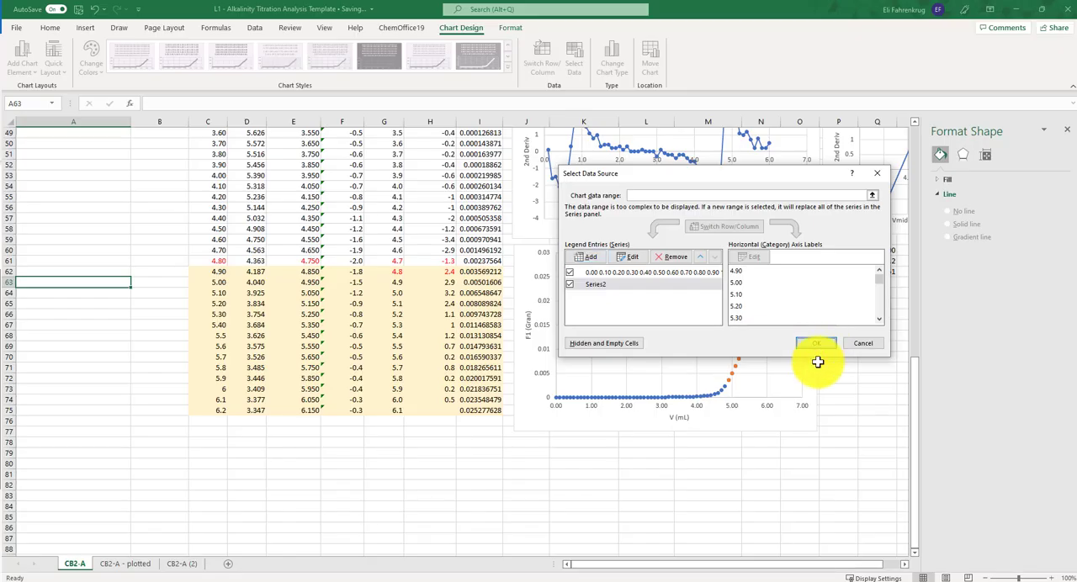
- Apply the added series to the Gran chart and check its points on the rising section of the curve
{"action": "left_click", "coordinate": [815, 345]}
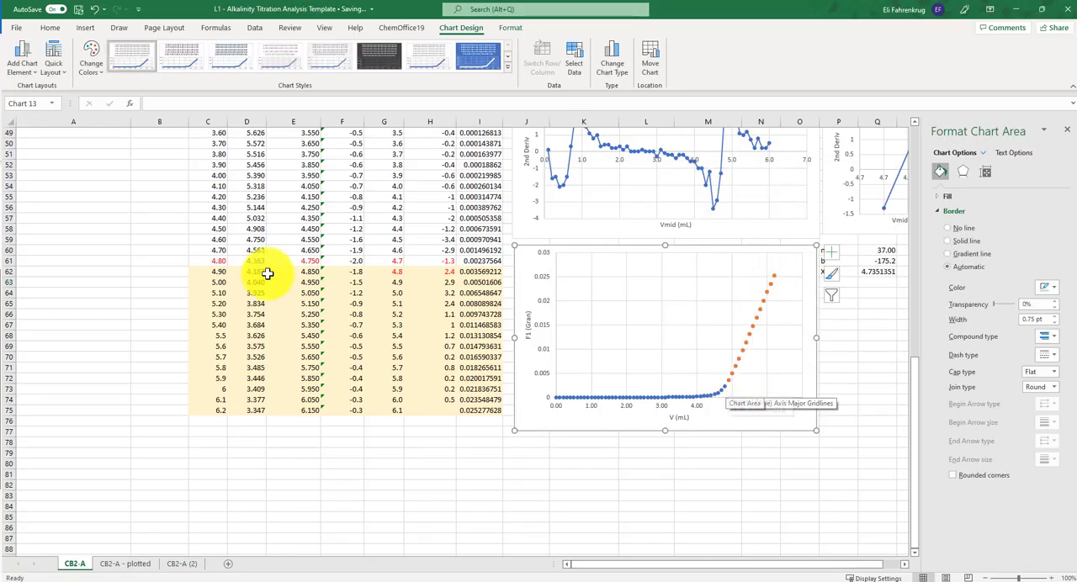
{"action": "left_click", "coordinate": [766, 294]}
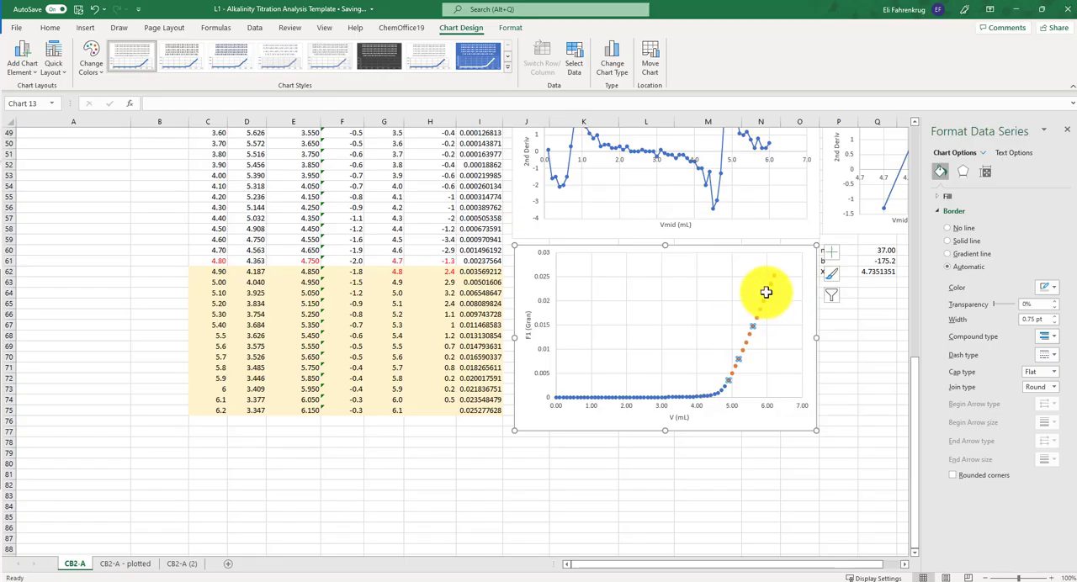
{"action": "left_click", "coordinate": [773, 276]}
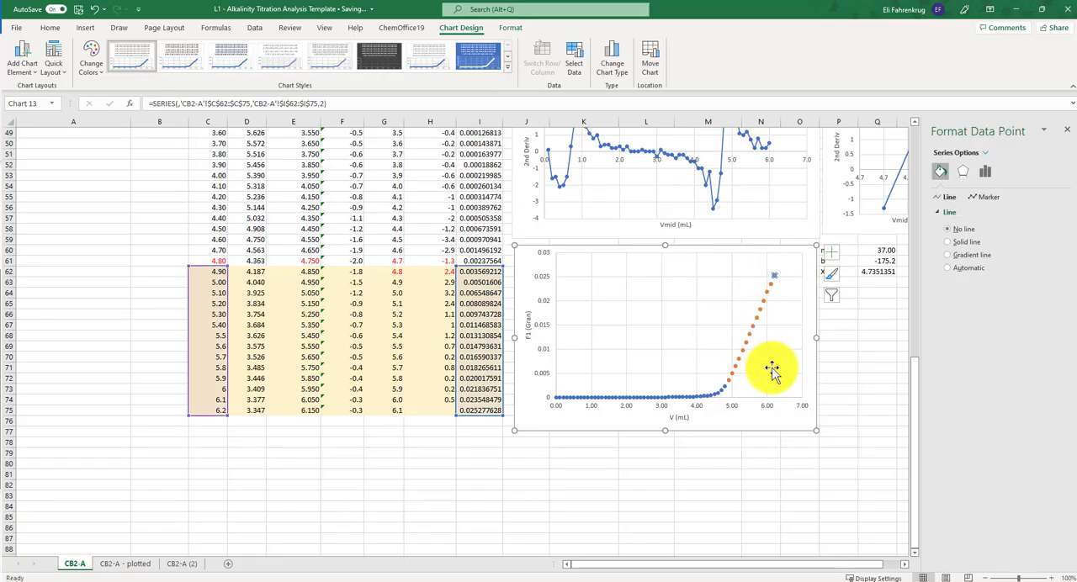
{"action": "left_click", "coordinate": [786, 472]}
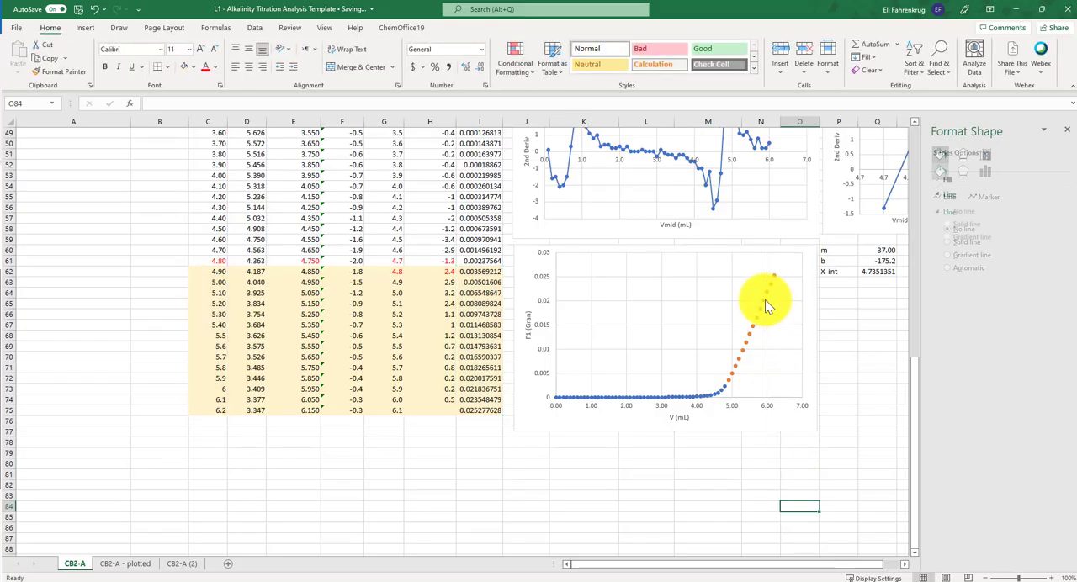
- Add a linear trendline with equation and R-squared value to the second Gran series and move its label clear of the points
{"action": "left_click", "coordinate": [764, 301]}
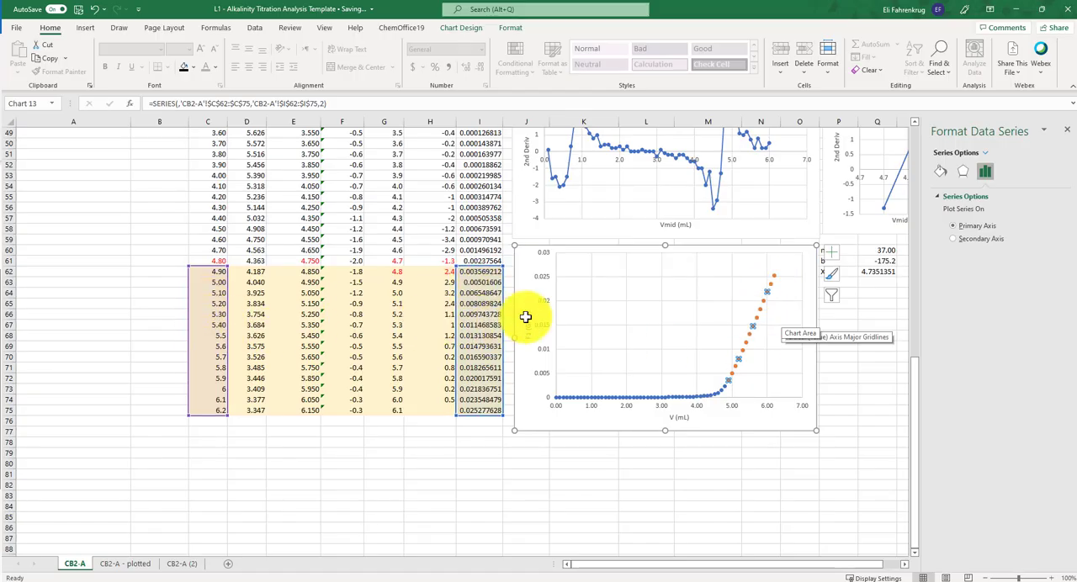
{"action": "left_click", "coordinate": [832, 255]}
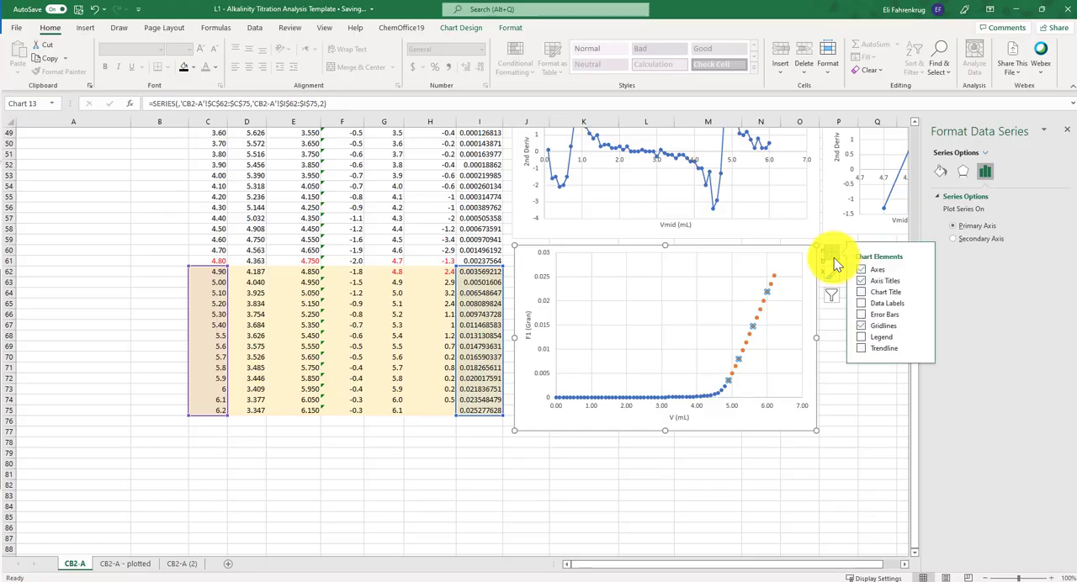
{"action": "left_click", "coordinate": [919, 346]}
{"action": "left_click", "coordinate": [956, 409]}
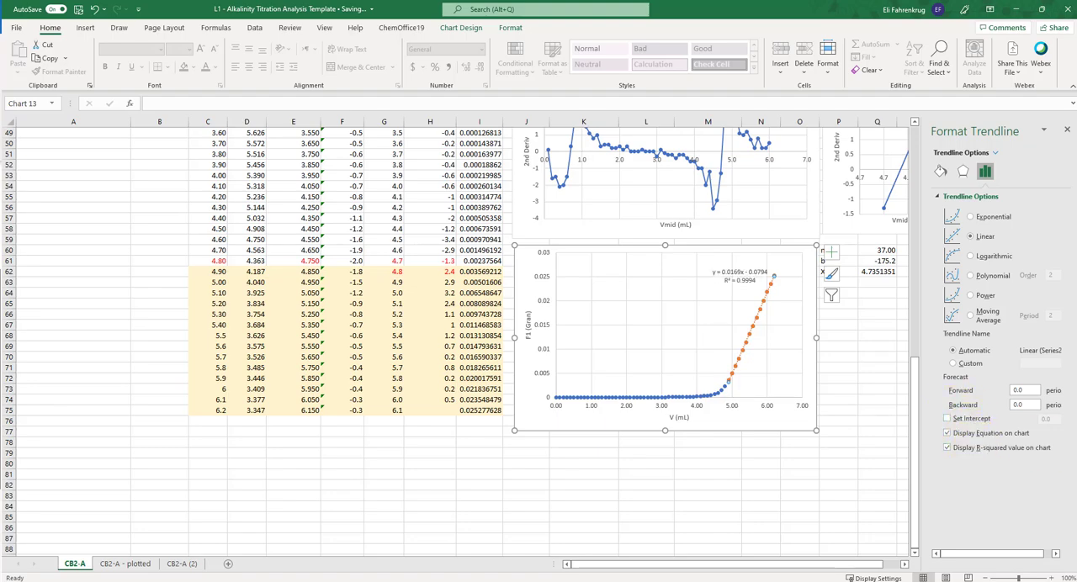
{"action": "left_click", "coordinate": [748, 283]}
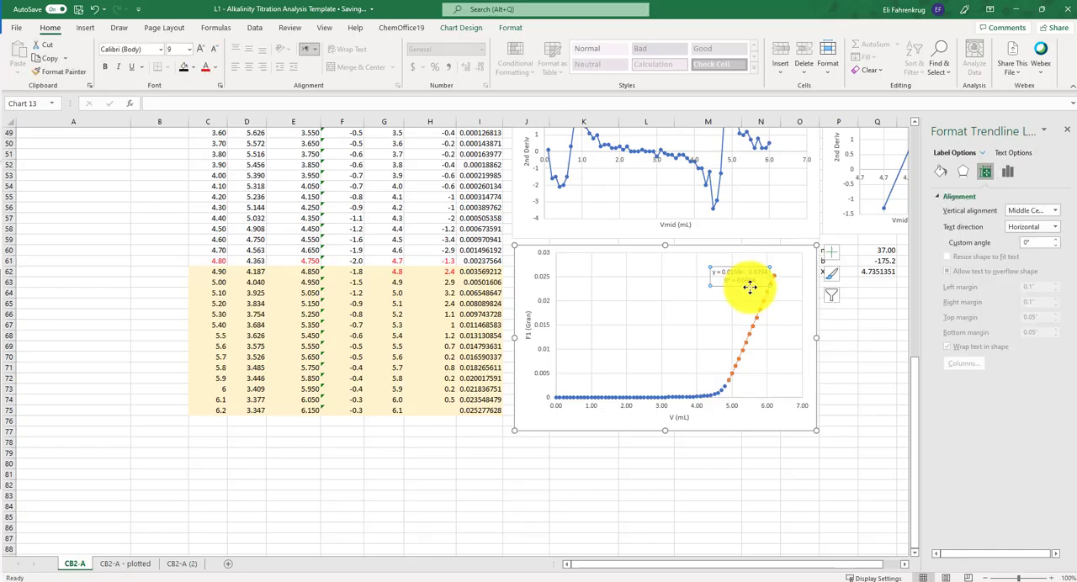
{"action": "left_click_drag", "start_coordinate": [749, 287], "coordinate": [731, 301]}
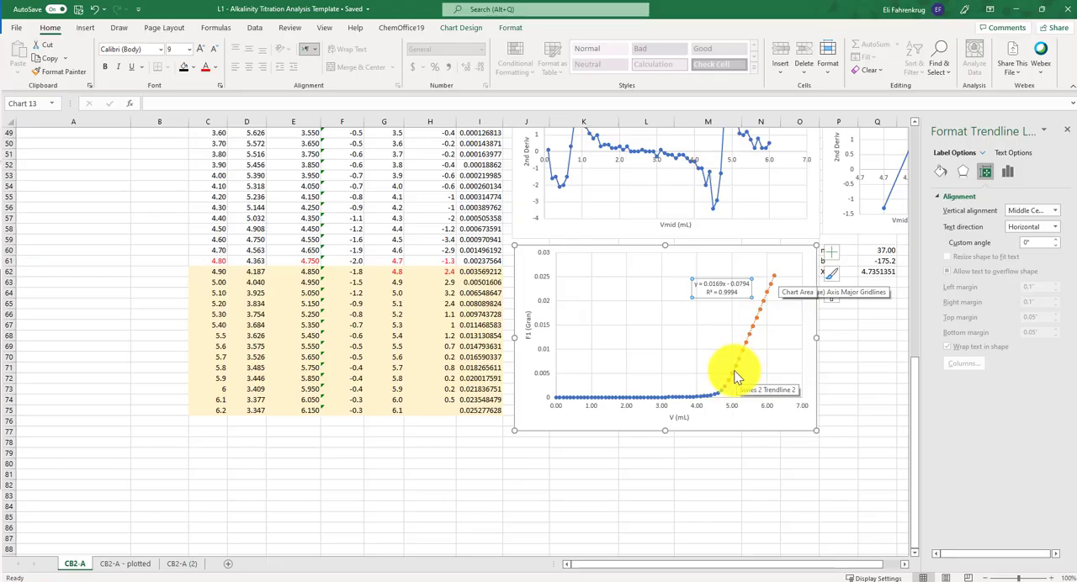
- Examine the pH and Gran F1 values in the shaded rows 62 to 75 and compare them with the 4.80 mL row
{"action": "scroll", "coordinate": [735, 370], "scroll_direction": "up", "scroll_amount": 6}
{"action": "scroll", "coordinate": [733, 293], "scroll_direction": "down", "scroll_amount": 5}
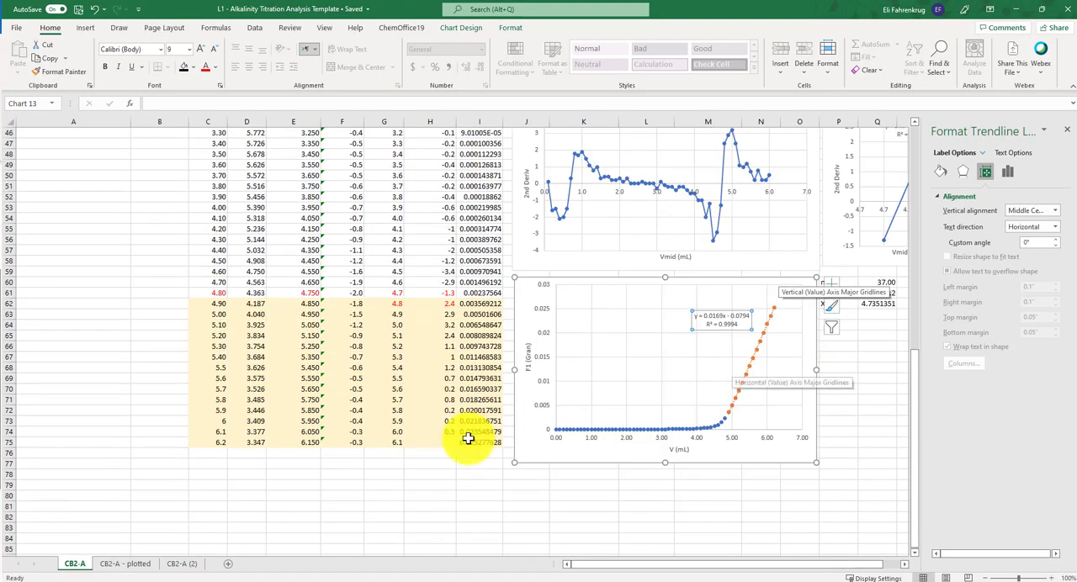
{"action": "left_click_drag", "start_coordinate": [476, 440], "coordinate": [255, 303]}
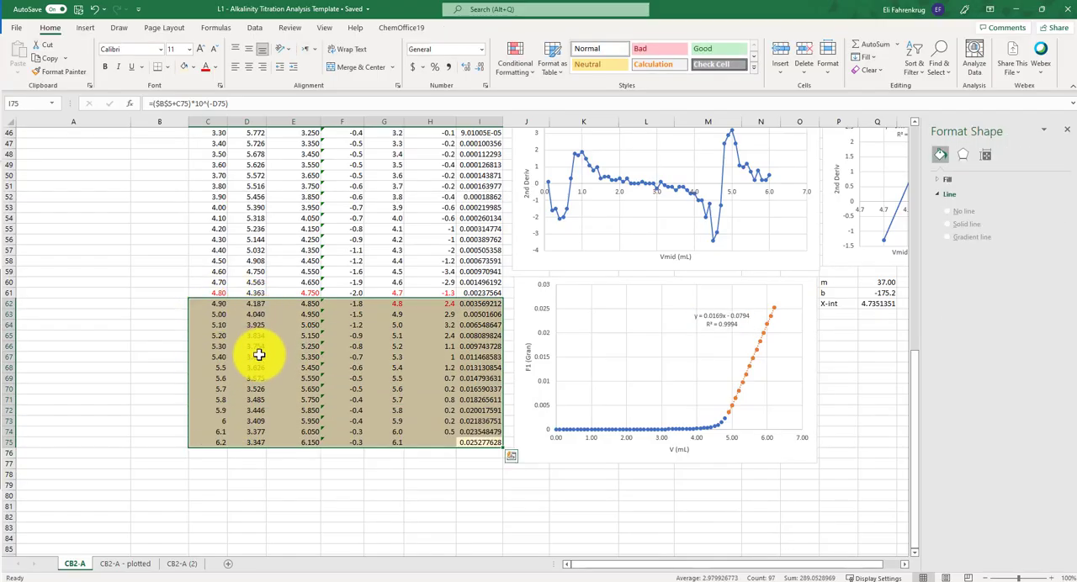
{"action": "left_click", "coordinate": [256, 326]}
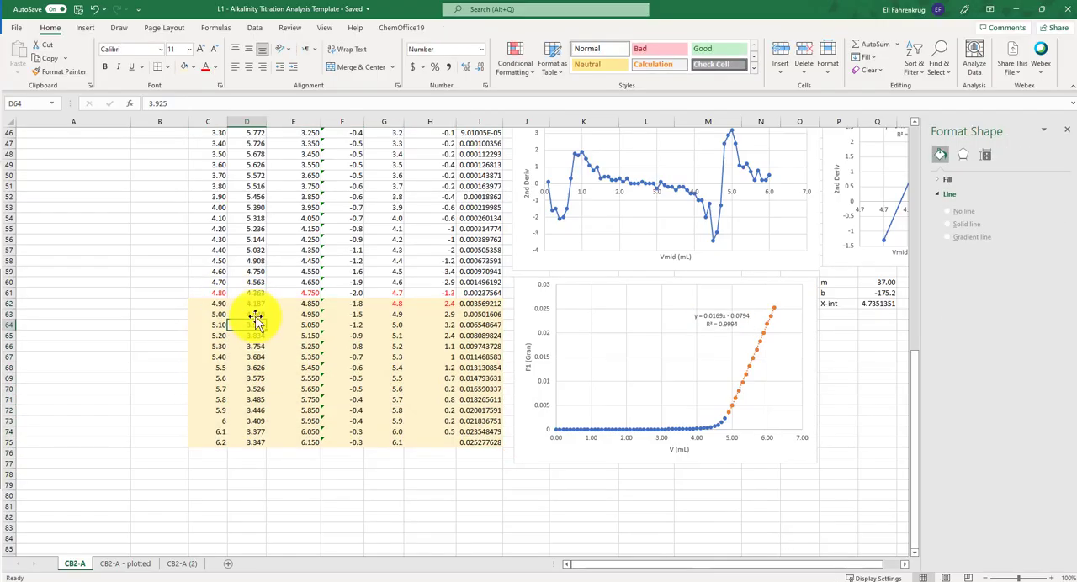
{"action": "left_click", "coordinate": [215, 293]}
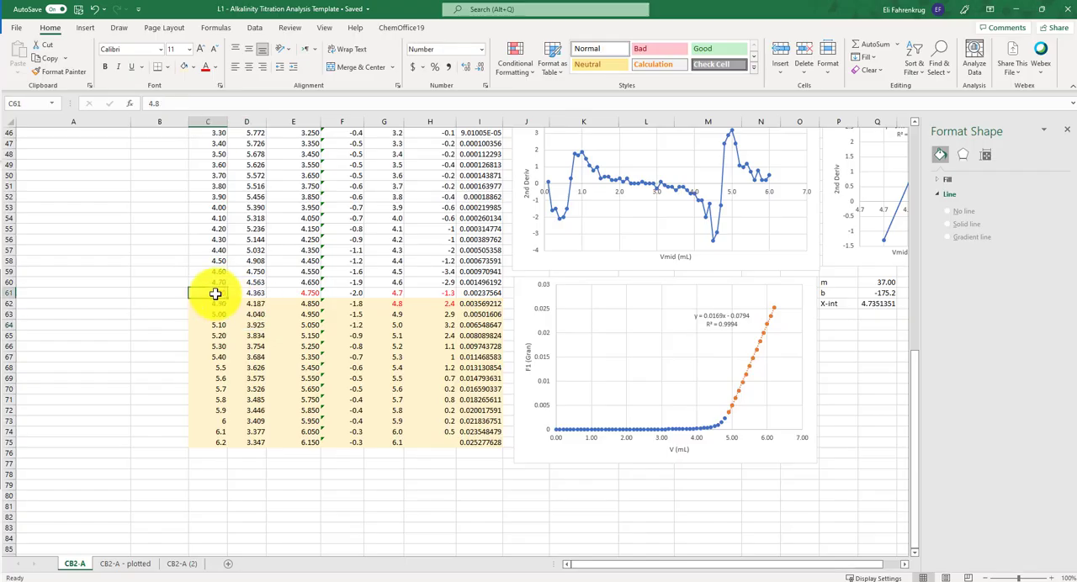
{"action": "left_click_drag", "start_coordinate": [216, 293], "coordinate": [254, 293]}
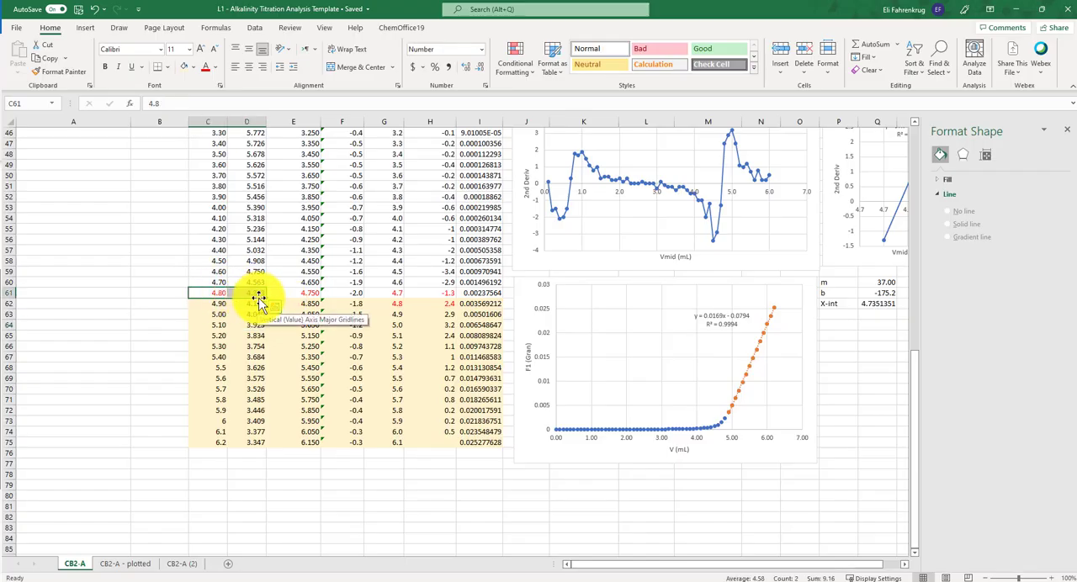
{"action": "left_click", "coordinate": [258, 304]}
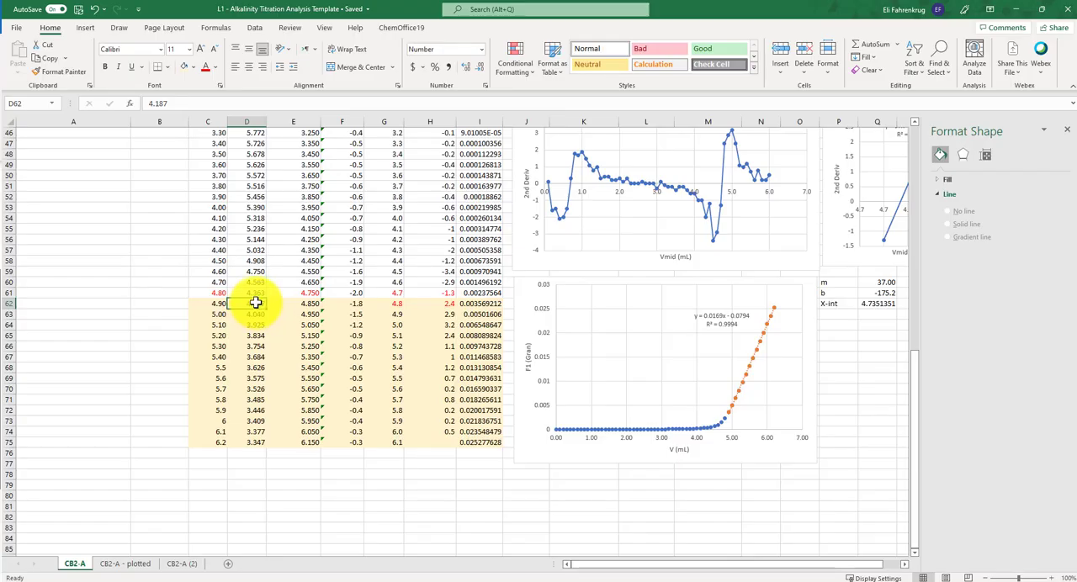
{"action": "left_click_drag", "start_coordinate": [255, 303], "coordinate": [252, 442]}
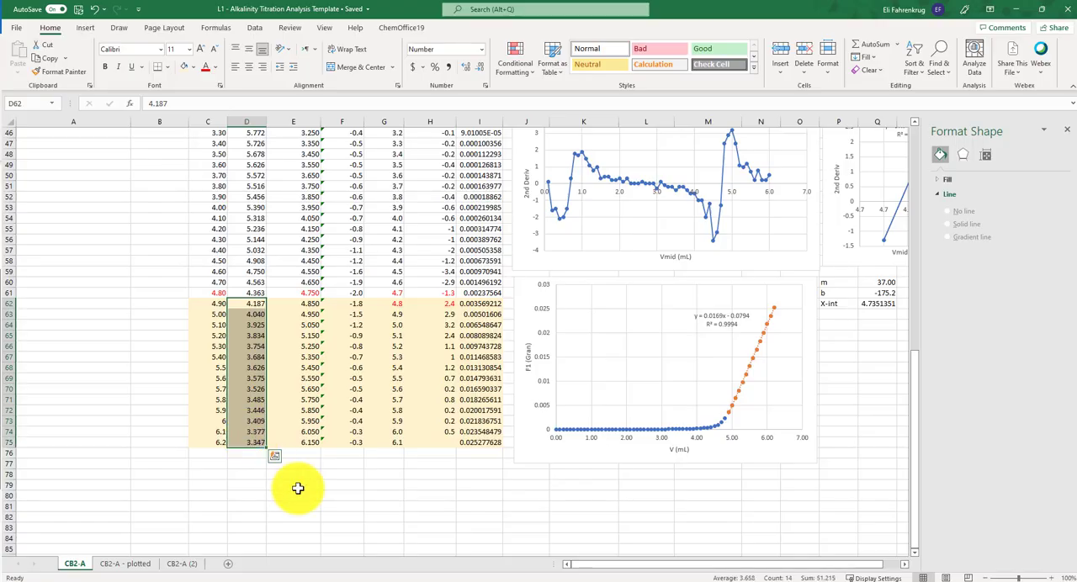
{"action": "left_click", "coordinate": [257, 474]}
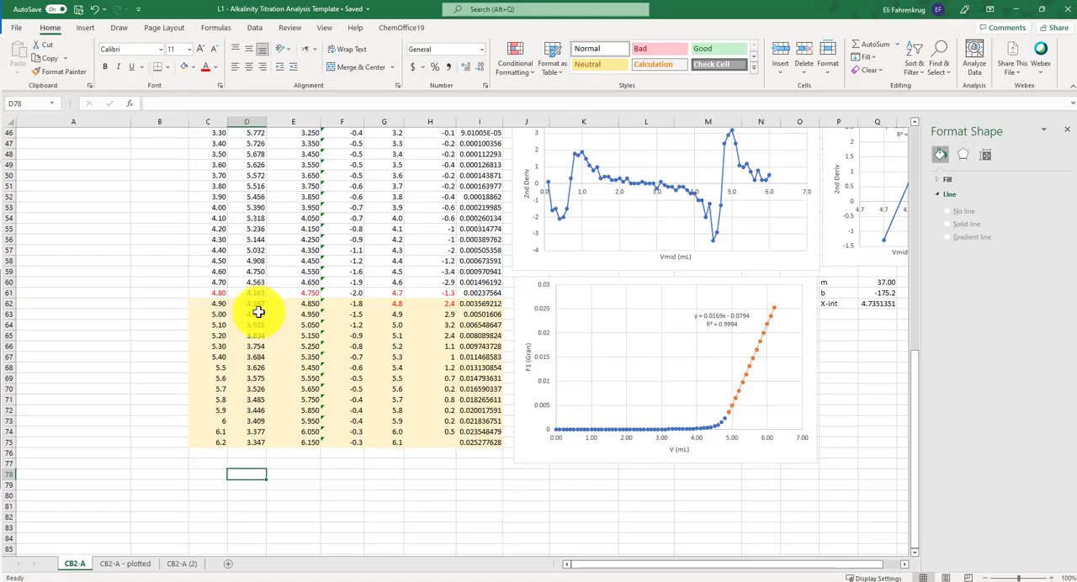
{"action": "left_click_drag", "start_coordinate": [258, 313], "coordinate": [260, 440]}
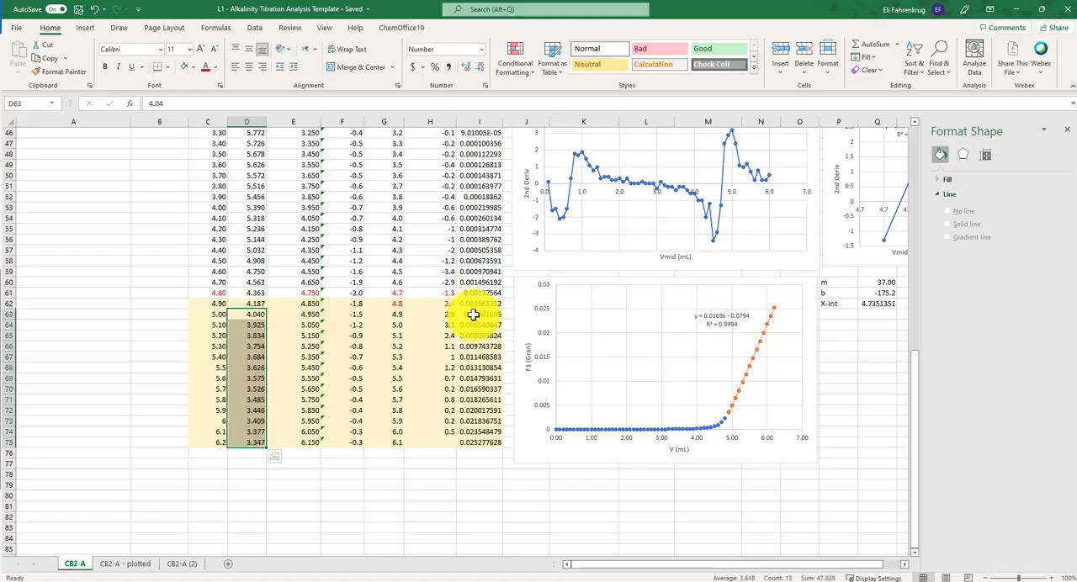
{"action": "left_click_drag", "start_coordinate": [473, 314], "coordinate": [480, 440]}
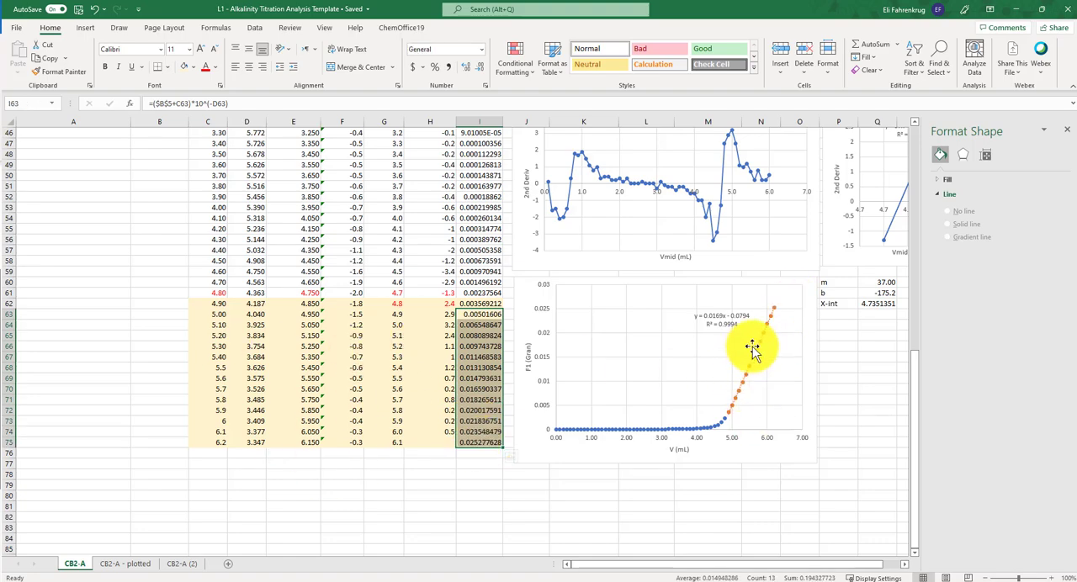
- Close the Format Shape pane to make room around the m, b and X-int cells
{"action": "left_click", "coordinate": [835, 366]}
{"action": "left_click_drag", "start_coordinate": [835, 283], "coordinate": [835, 304]}
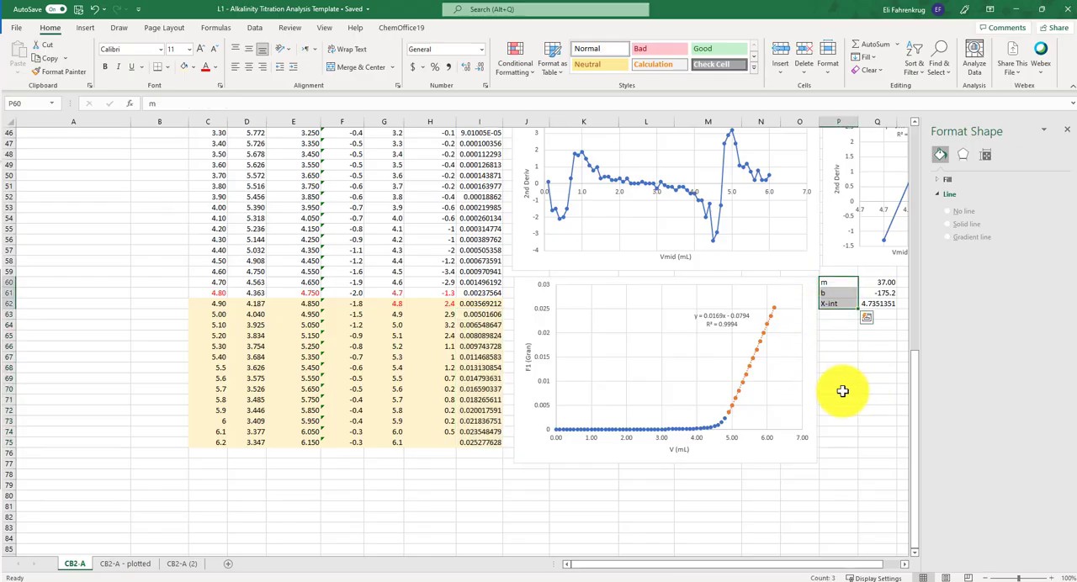
{"action": "left_click", "coordinate": [1067, 132]}
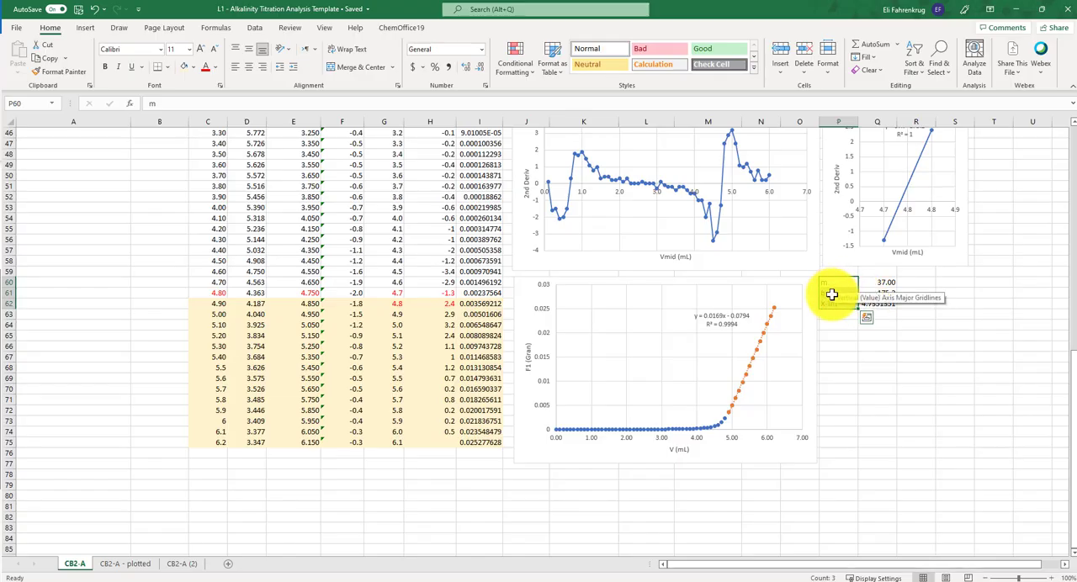
{"action": "left_click", "coordinate": [846, 414]}
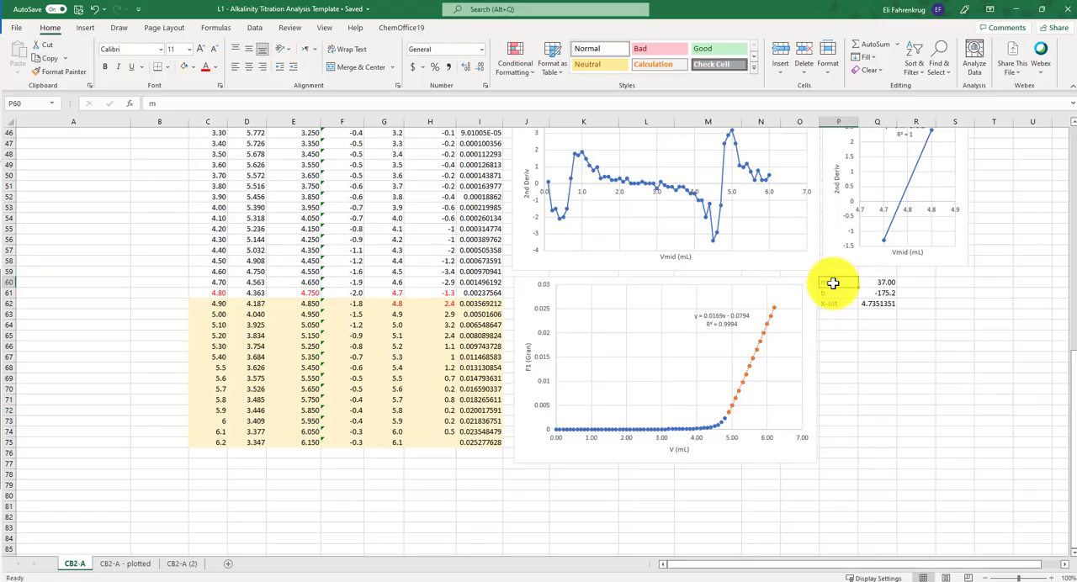
- Bold the m, b and X-int labels in P60:P62 and copy them to P69:P71 beside the Gran chart
{"action": "left_click_drag", "start_coordinate": [833, 282], "coordinate": [836, 301]}
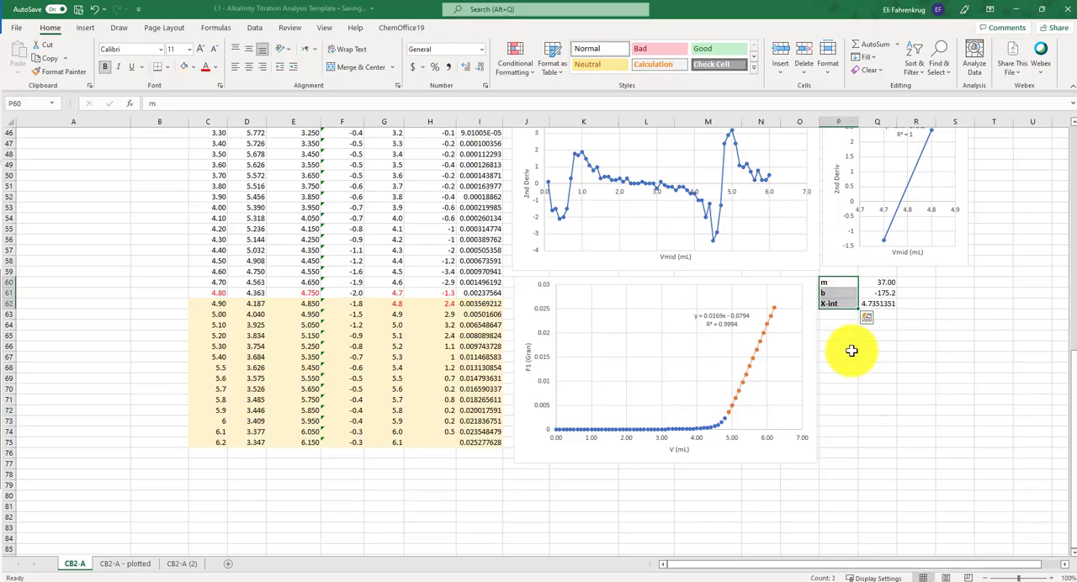
{"action": "key", "text": "ctrl+c"}
{"action": "left_click", "coordinate": [837, 380]}
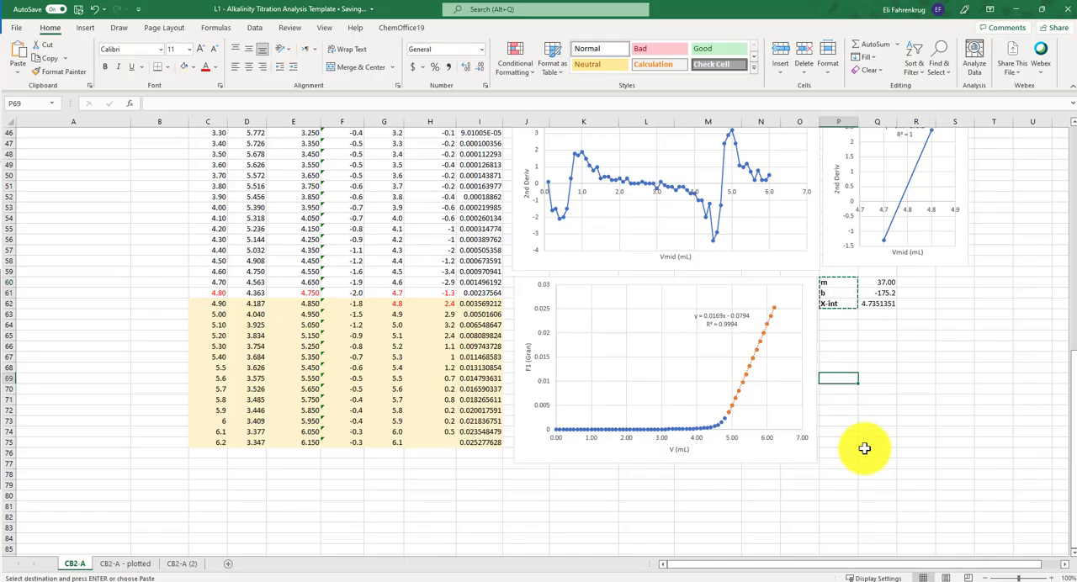
{"action": "key", "text": "ctrl+v"}
- Calculate the slope of the Gran line in Q69 with =SLOPE(I62:I75,C62:C75)
{"action": "left_click", "coordinate": [871, 377]}
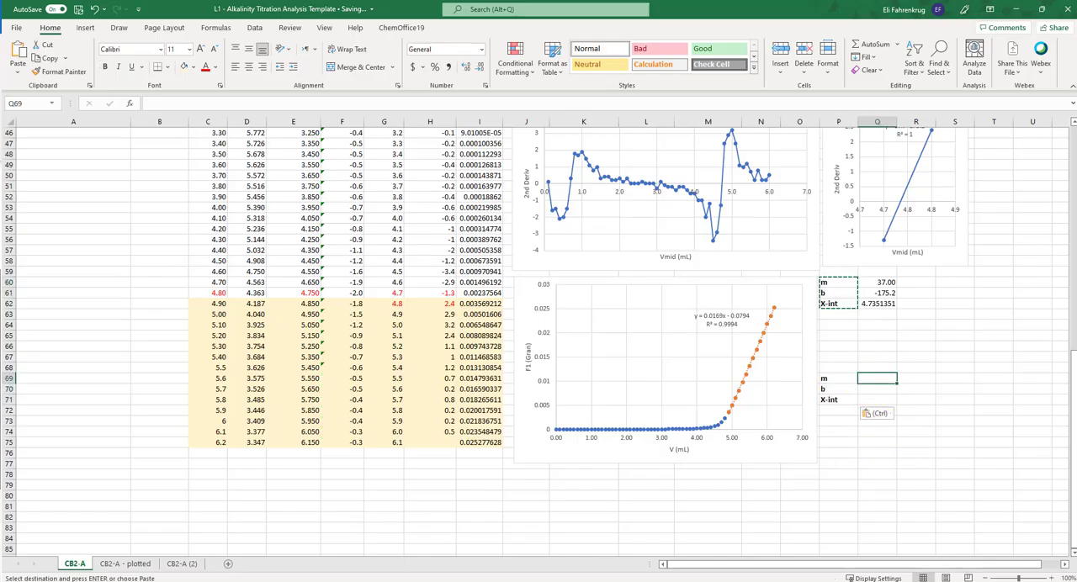
{"action": "type", "text": "="}
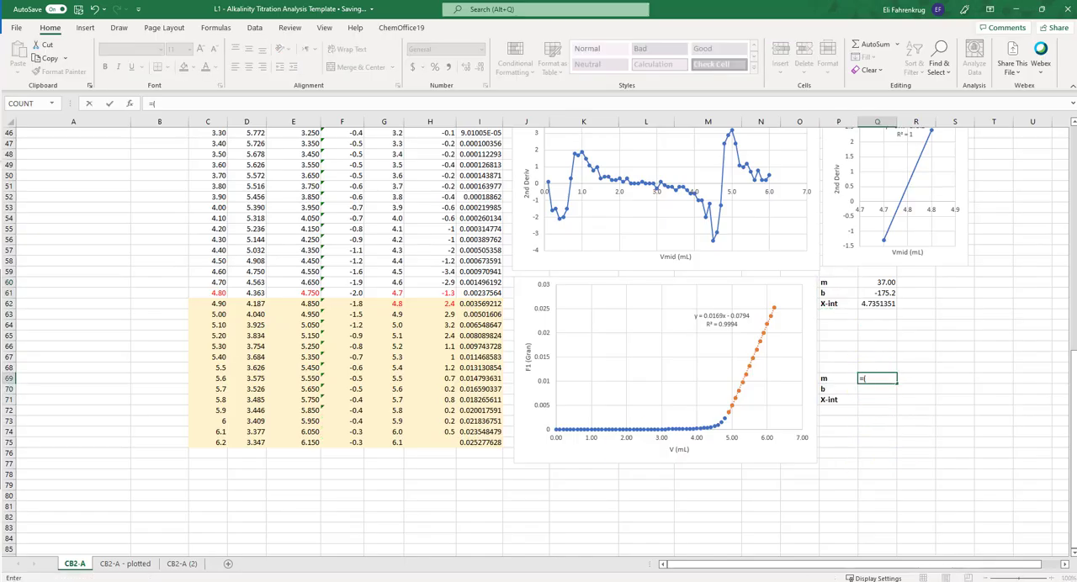
{"action": "type", "text": "slope("}
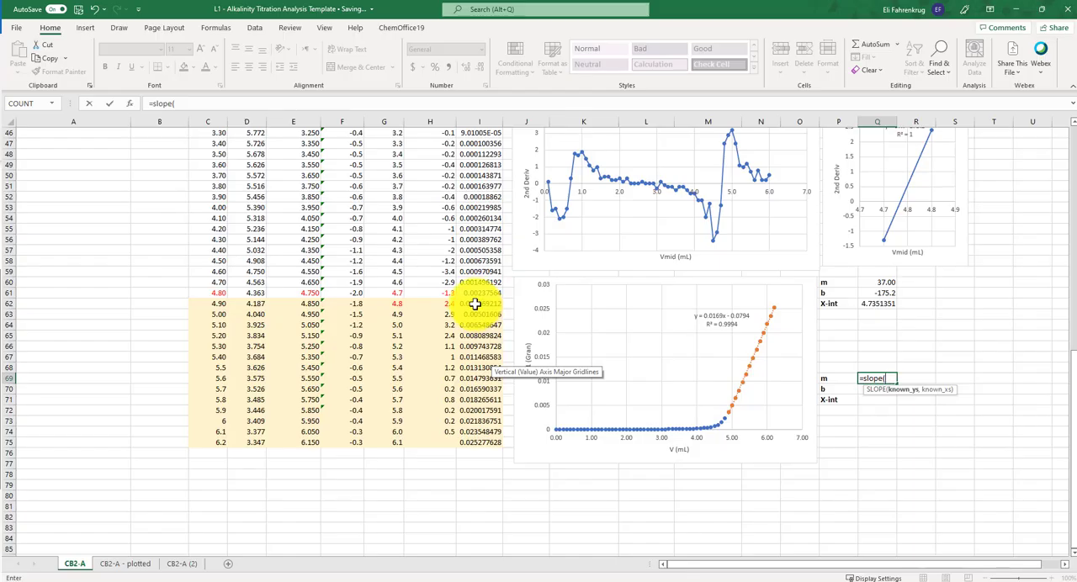
{"action": "left_click_drag", "start_coordinate": [474, 304], "coordinate": [474, 443]}
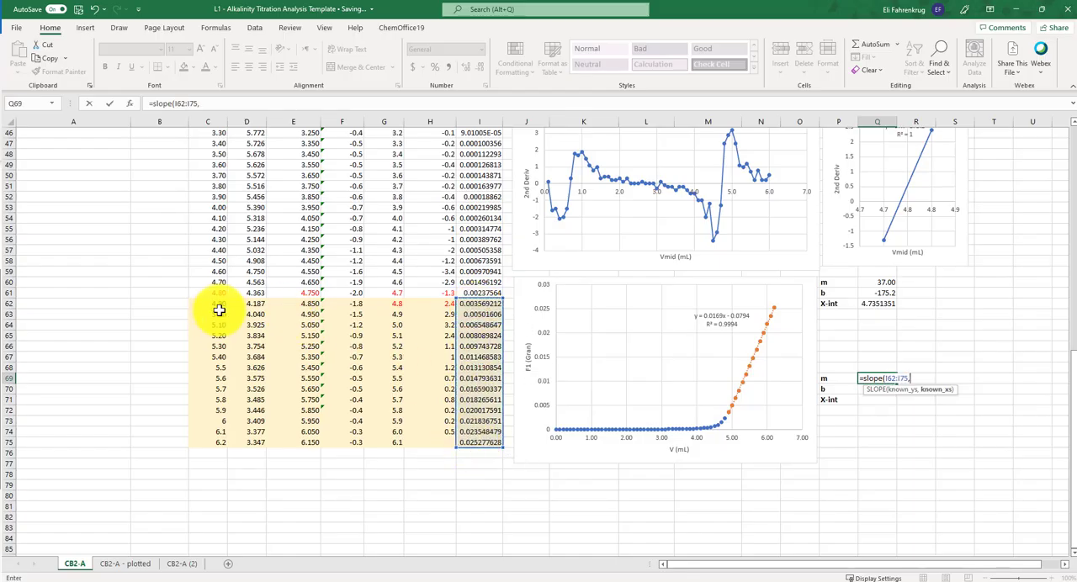
{"action": "left_click_drag", "start_coordinate": [217, 308], "coordinate": [212, 439]}
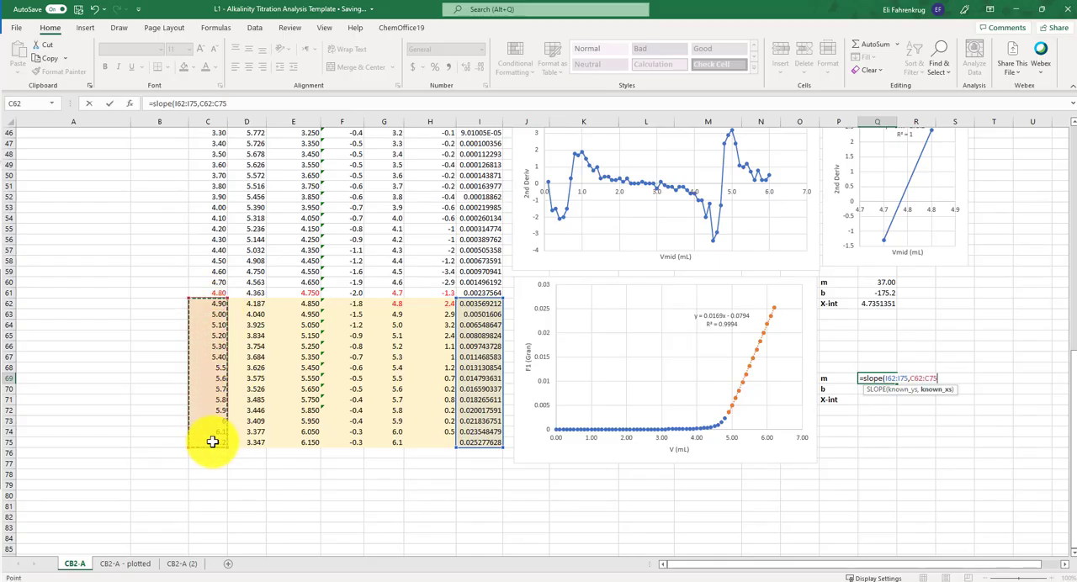
{"action": "key", "text": "Return"}
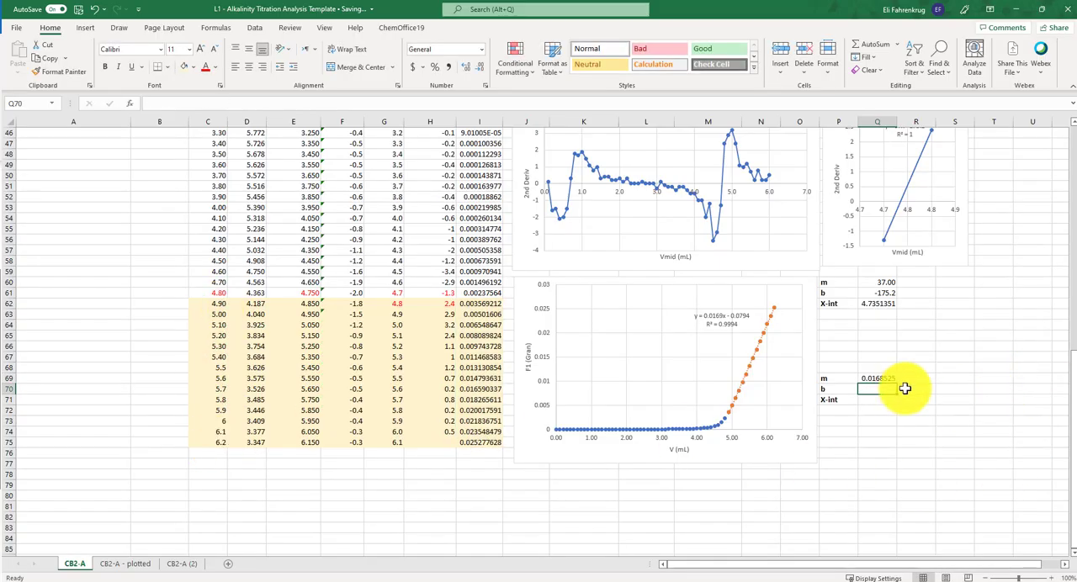
- Calculate the intercept of the Gran line in Q70 with =INTERCEPT(I62:I75,C62:C75)
{"action": "type", "text": "="}
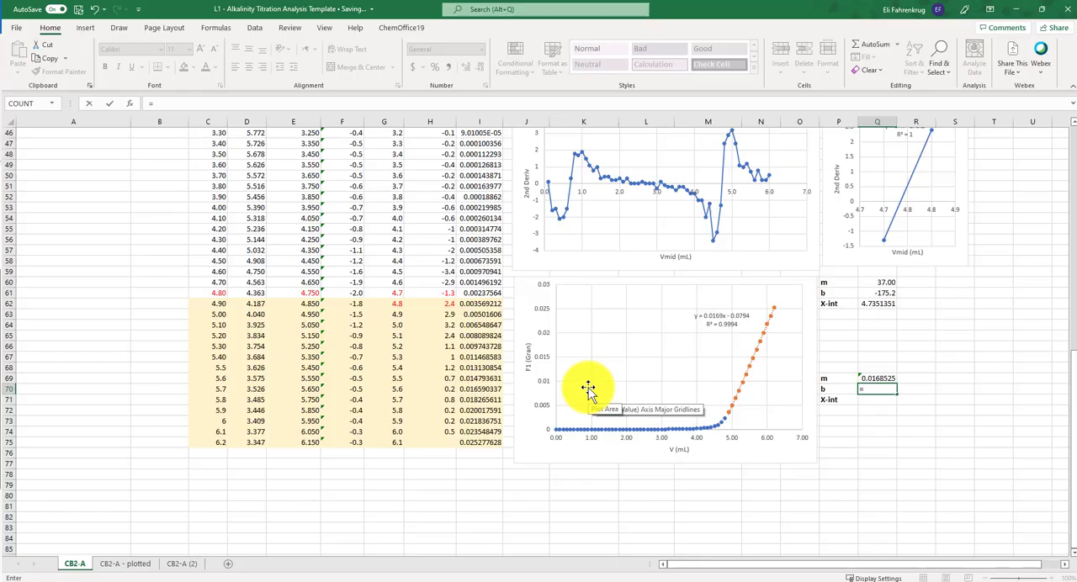
{"action": "type", "text": "intercept("}
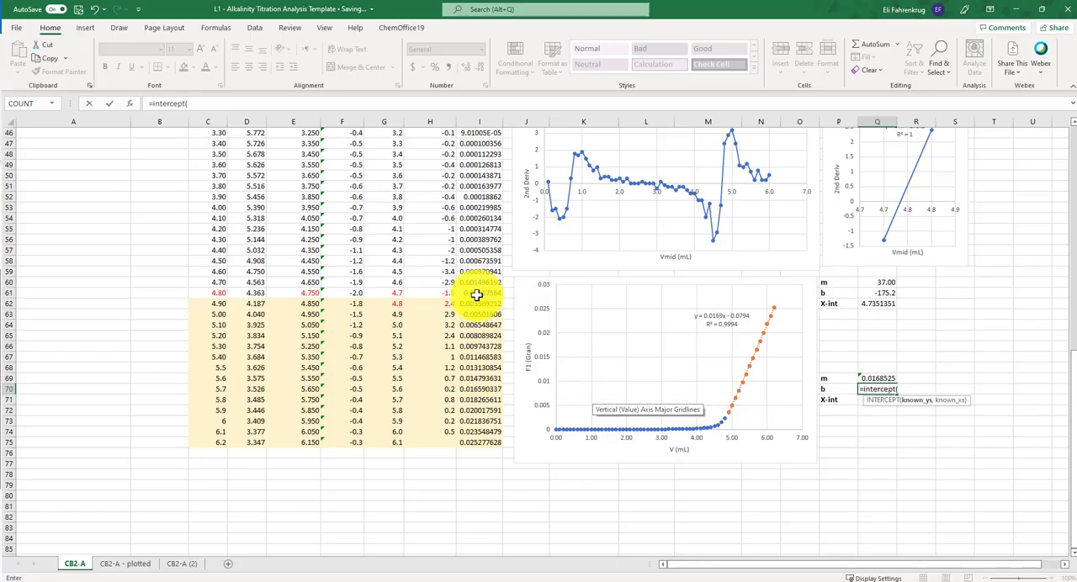
{"action": "left_click_drag", "start_coordinate": [475, 304], "coordinate": [475, 438]}
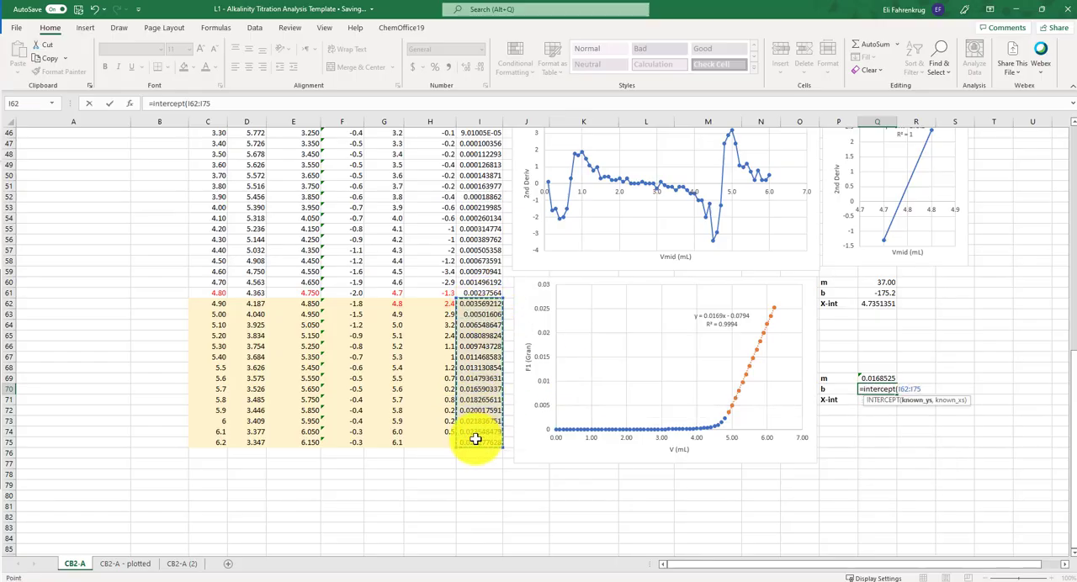
{"action": "type", "text": ","}
{"action": "left_click_drag", "start_coordinate": [217, 303], "coordinate": [198, 437]}
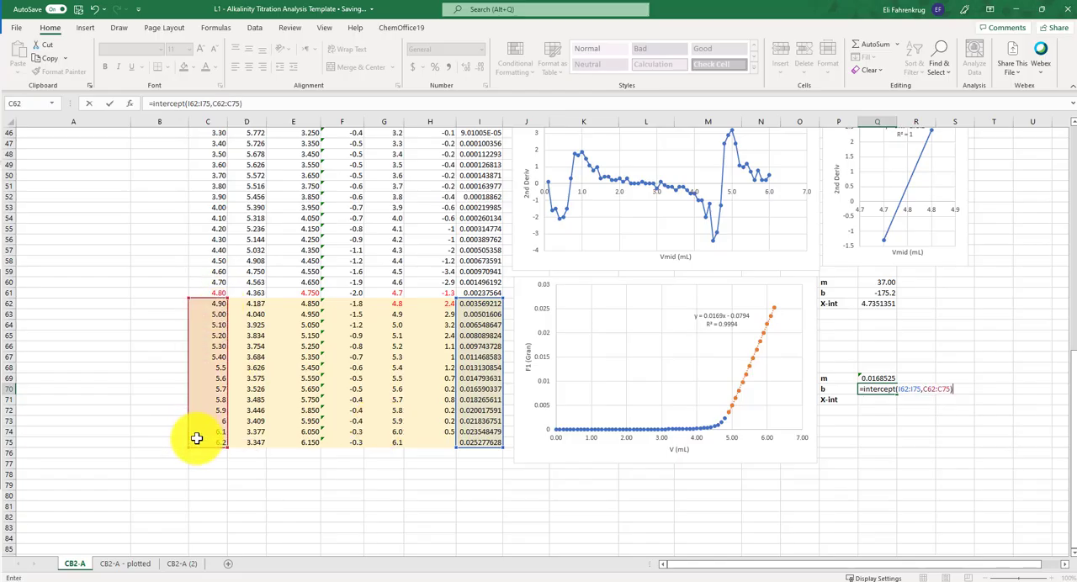
{"action": "key", "text": "Return"}
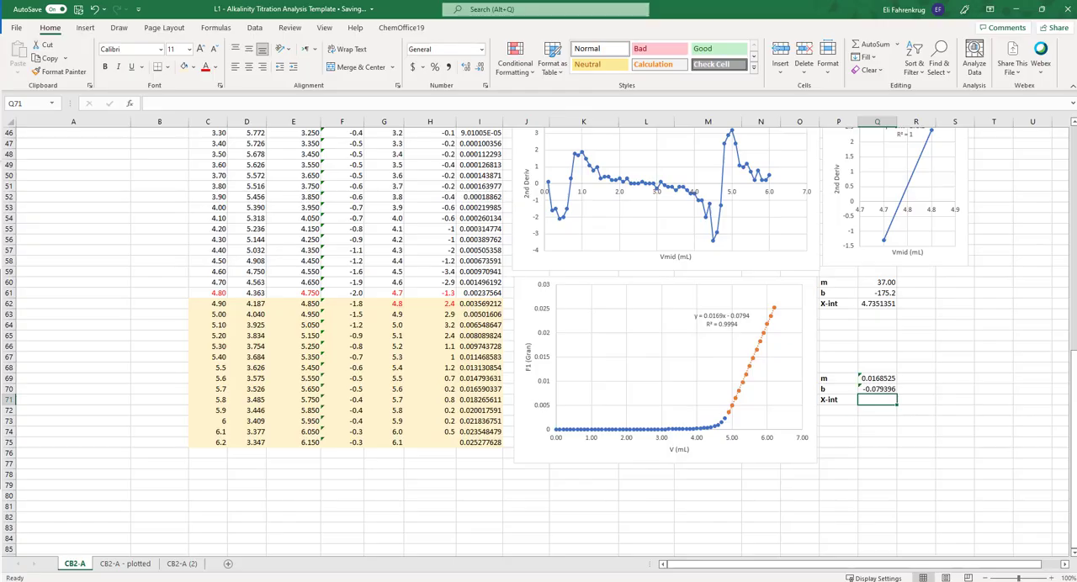
- Copy the X-int formula from Q62 into Q71 to calculate the Gran line's x-intercept, and check its cell references
{"action": "left_click", "coordinate": [880, 304]}
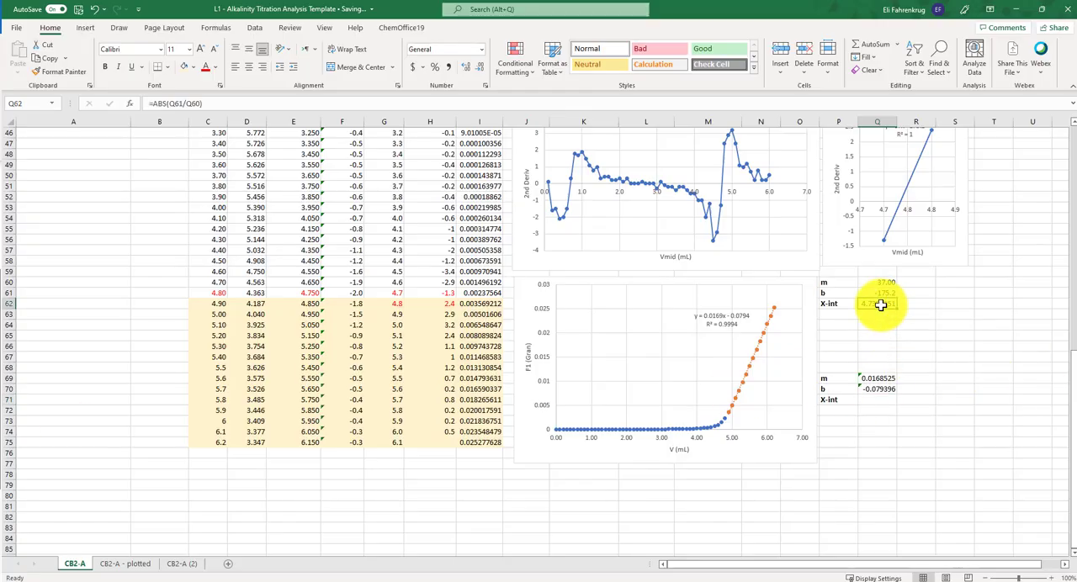
{"action": "key", "text": "ctrl+c"}
{"action": "left_click", "coordinate": [871, 400]}
{"action": "key", "text": "ctrl+v"}
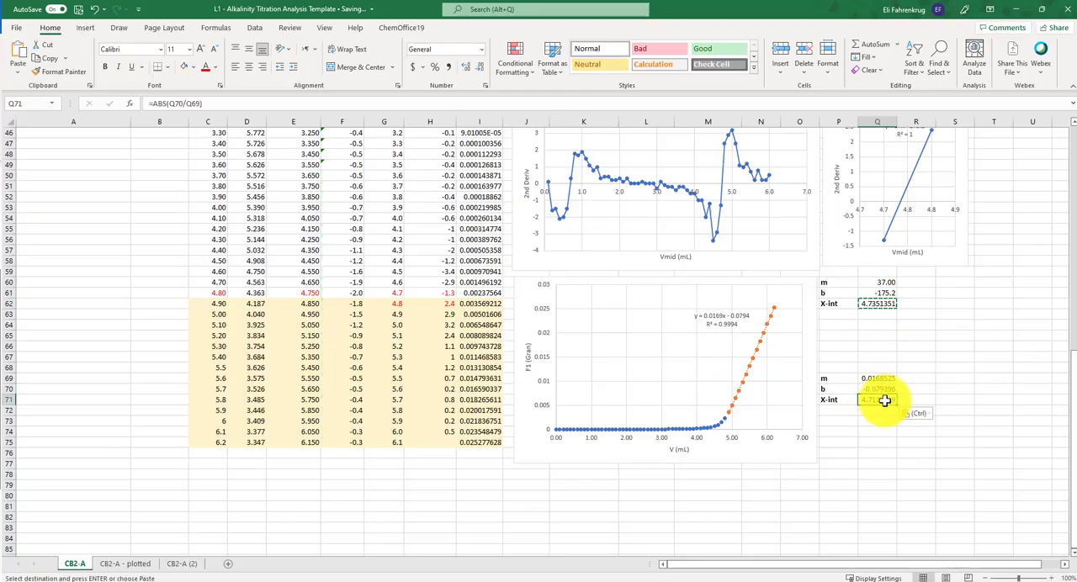
{"action": "double_click", "coordinate": [884, 401]}
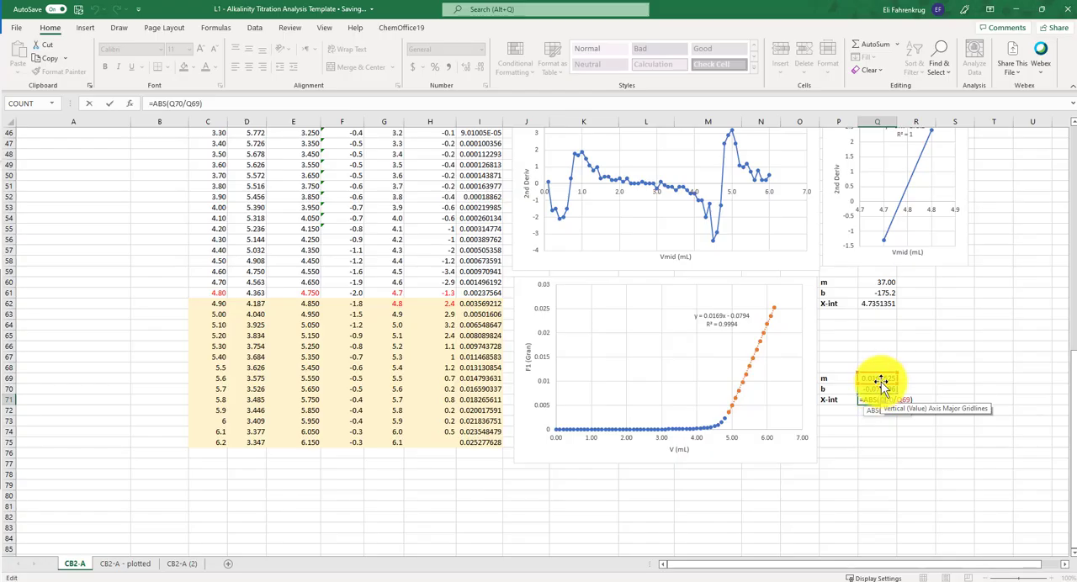
{"action": "key", "text": "Escape"}
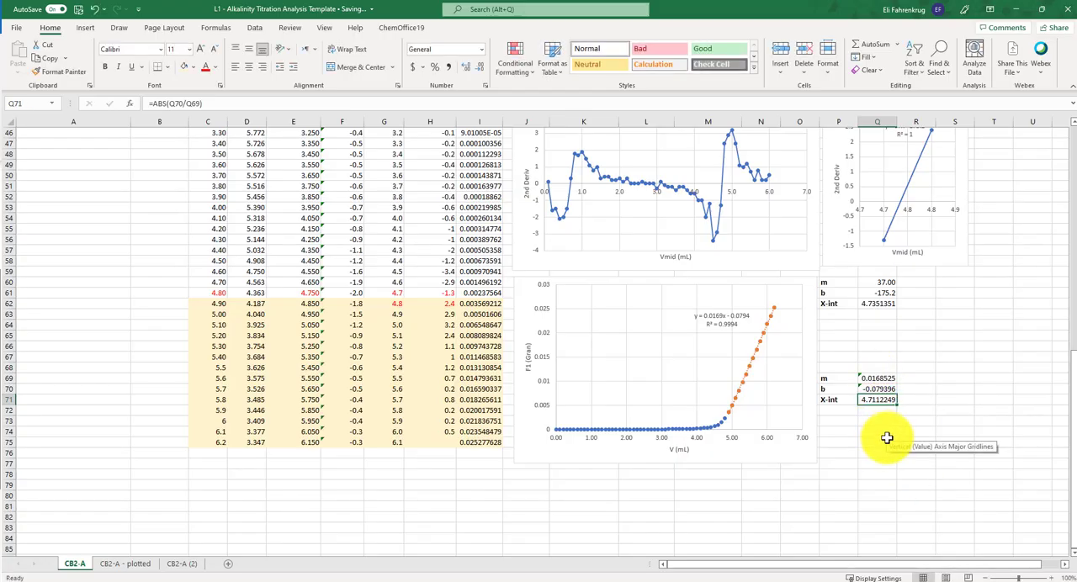
- Copy the Gran x-intercept from Q71 into F6 of the summary table as a value only, for the Gran Plot Veq
{"action": "key", "text": "ctrl+c"}
{"action": "scroll", "coordinate": [886, 438], "scroll_direction": "up", "scroll_amount": 15}
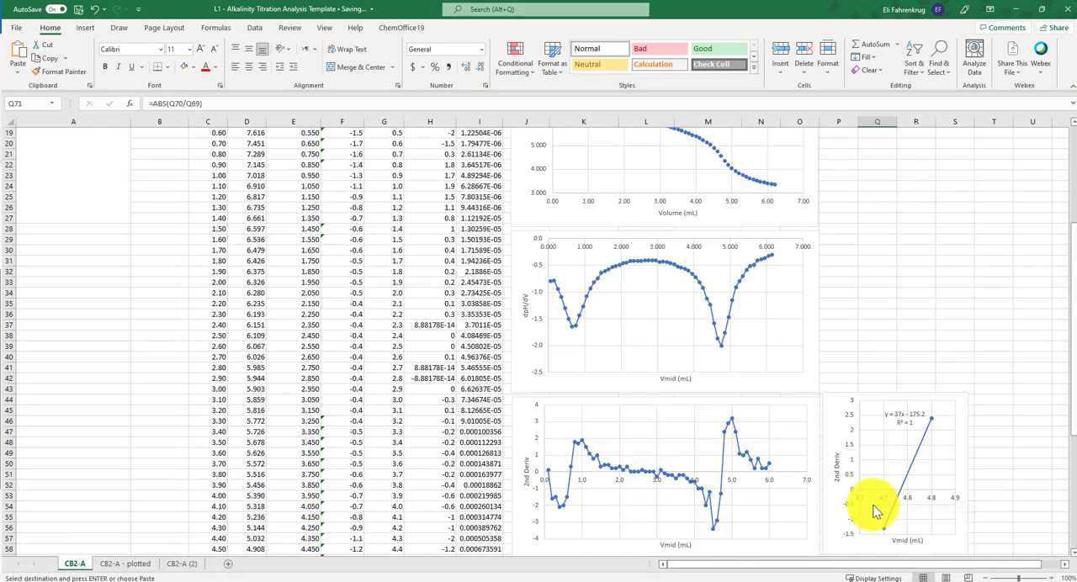
{"action": "left_click", "coordinate": [341, 187]}
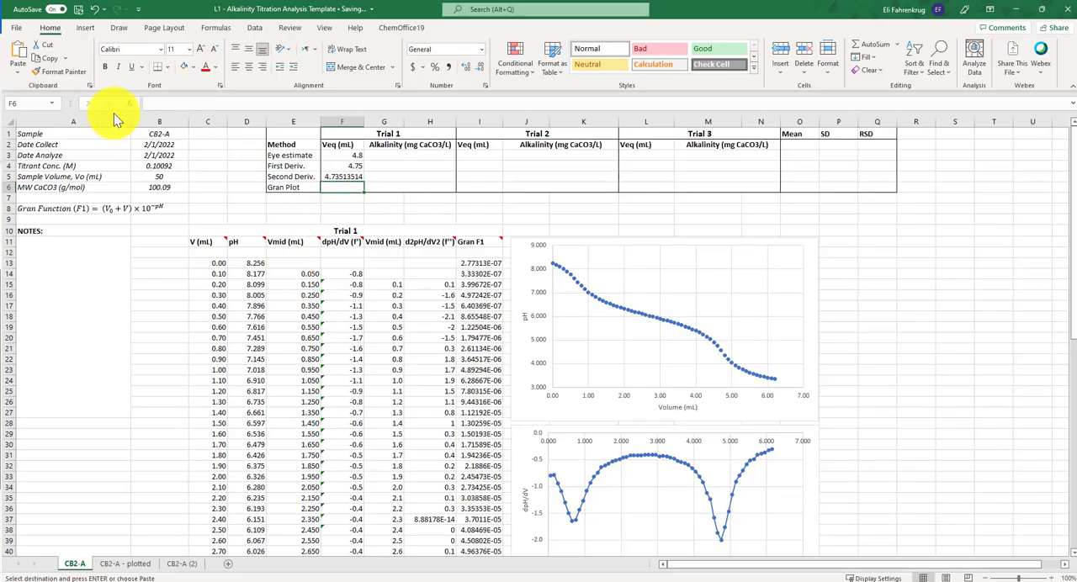
{"action": "left_click", "coordinate": [12, 75]}
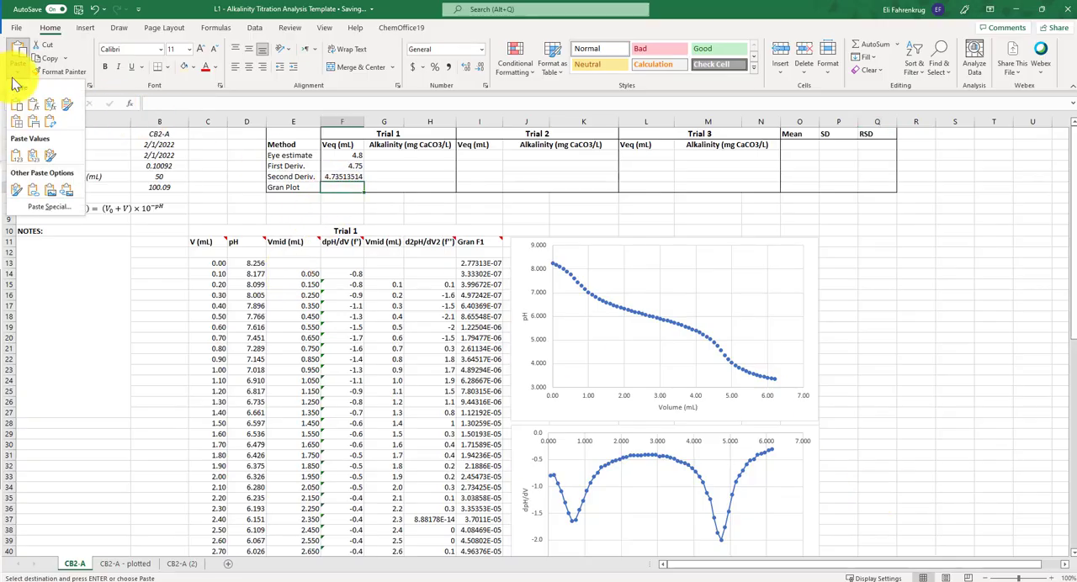
{"action": "left_click", "coordinate": [17, 152]}
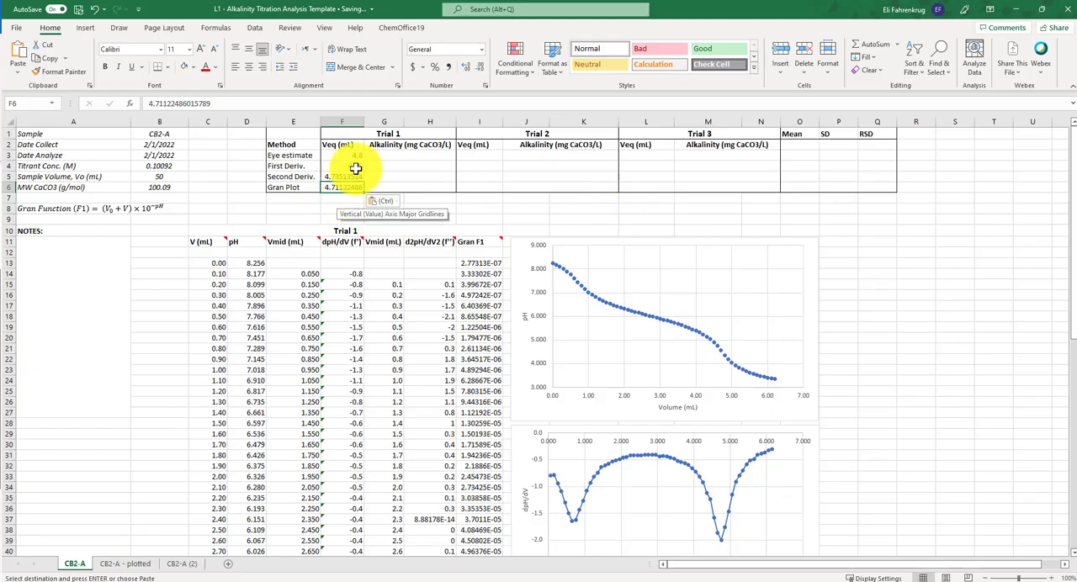
- Review the Trial 1 Veq values for all four methods and the adjoining alkalinity cells in the summary table
{"action": "mouse_move", "coordinate": [348, 156]}
{"action": "left_mouse_down"}
{"action": "mouse_move", "coordinate": [351, 183]}
{"action": "mouse_move", "coordinate": [337, 152]}
{"action": "mouse_move", "coordinate": [349, 188]}
{"action": "mouse_move", "coordinate": [347, 160]}
{"action": "left_mouse_up"}
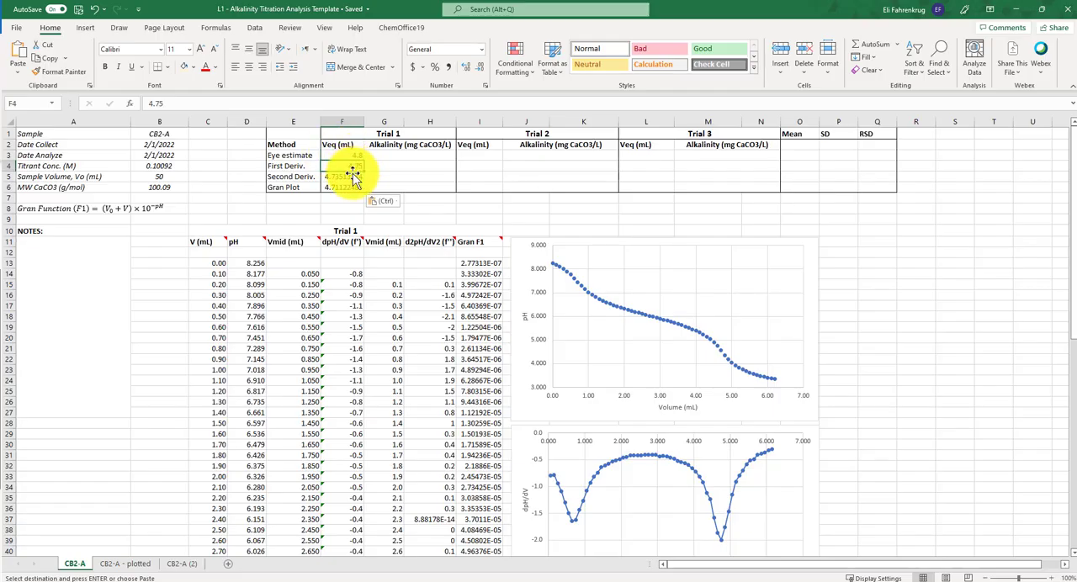
{"action": "left_click", "coordinate": [351, 176]}
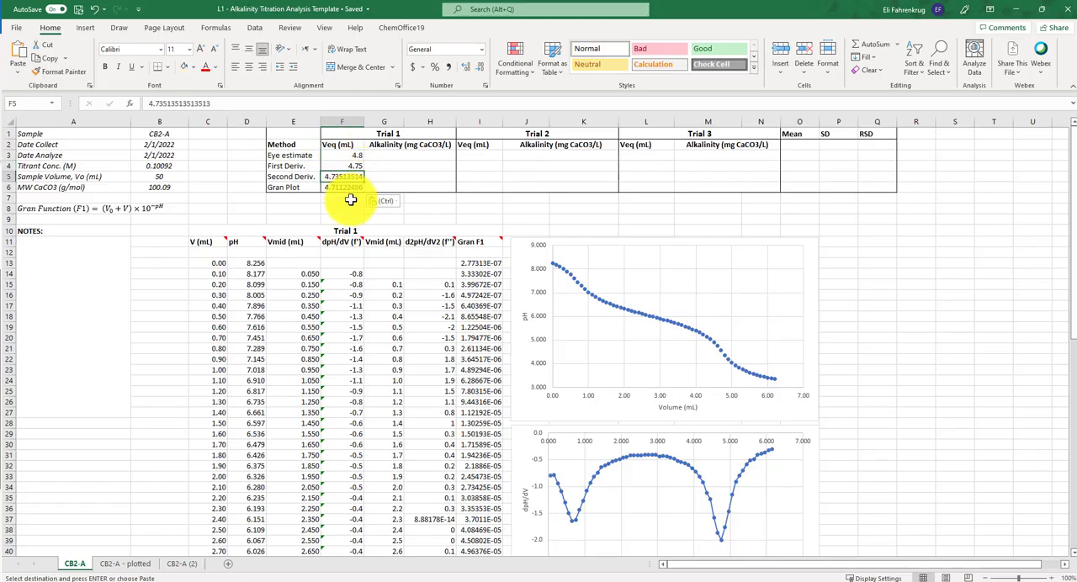
{"action": "left_click", "coordinate": [344, 186]}
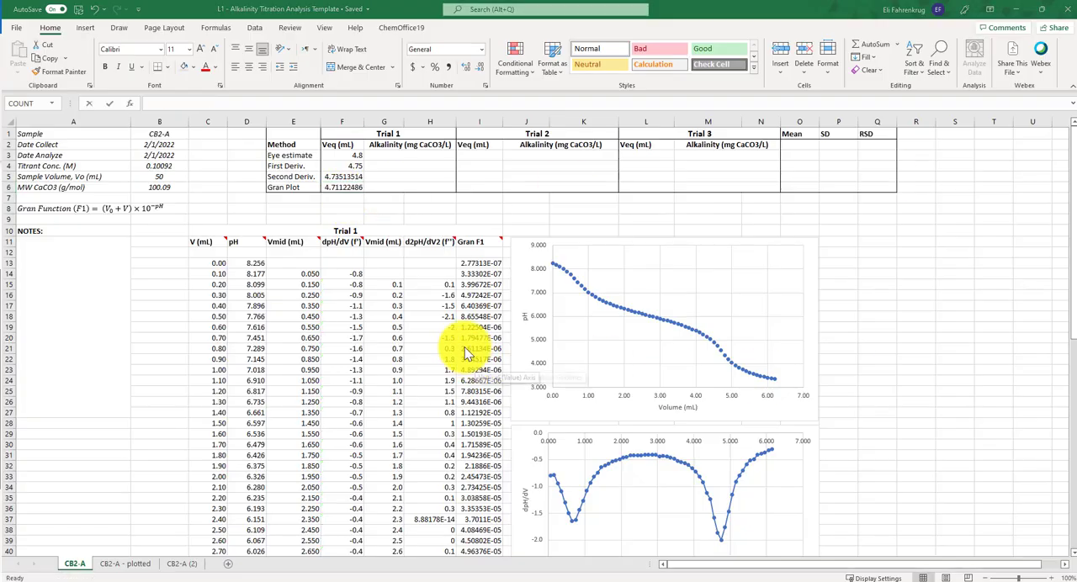
{"action": "left_click", "coordinate": [419, 156]}
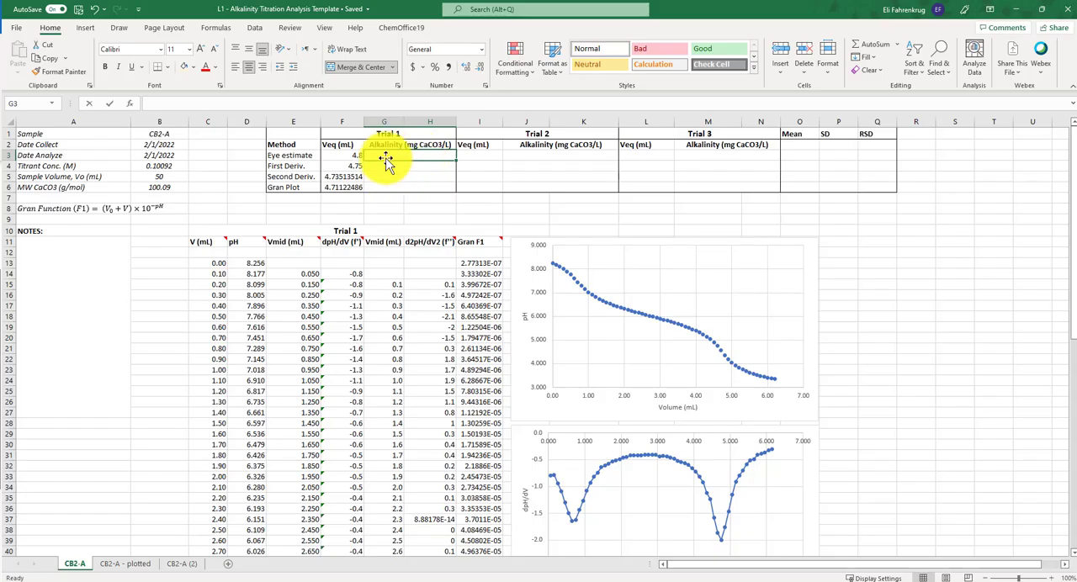
{"action": "mouse_move", "coordinate": [383, 155]}
{"action": "left_mouse_down"}
{"action": "mouse_move", "coordinate": [382, 181]}
{"action": "mouse_move", "coordinate": [391, 153]}
{"action": "left_mouse_up"}
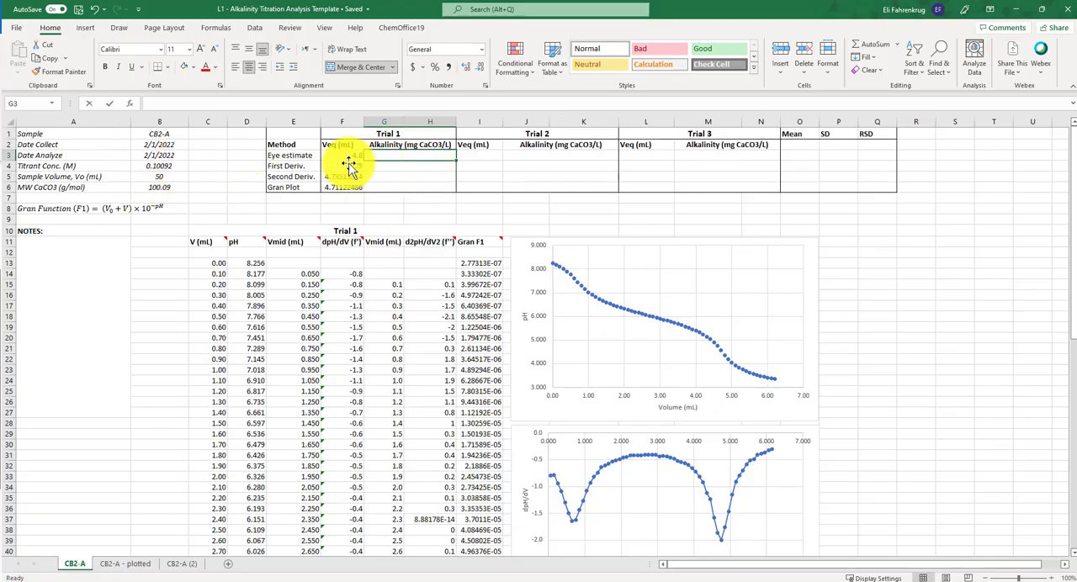
{"action": "left_click_drag", "start_coordinate": [352, 153], "coordinate": [343, 187]}
{"action": "left_click", "coordinate": [425, 177]}
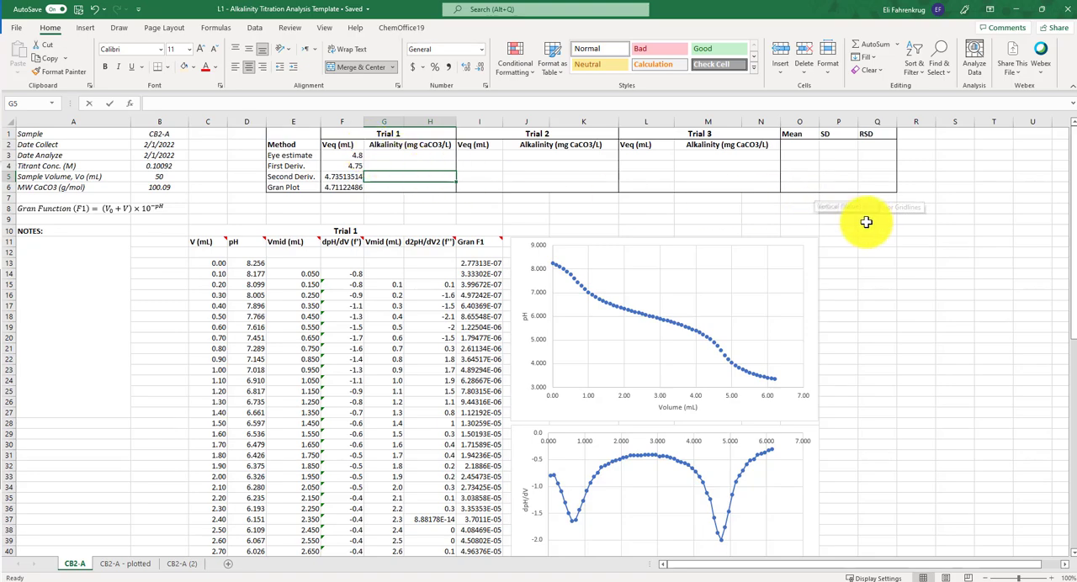
{"action": "left_click", "coordinate": [501, 174]}
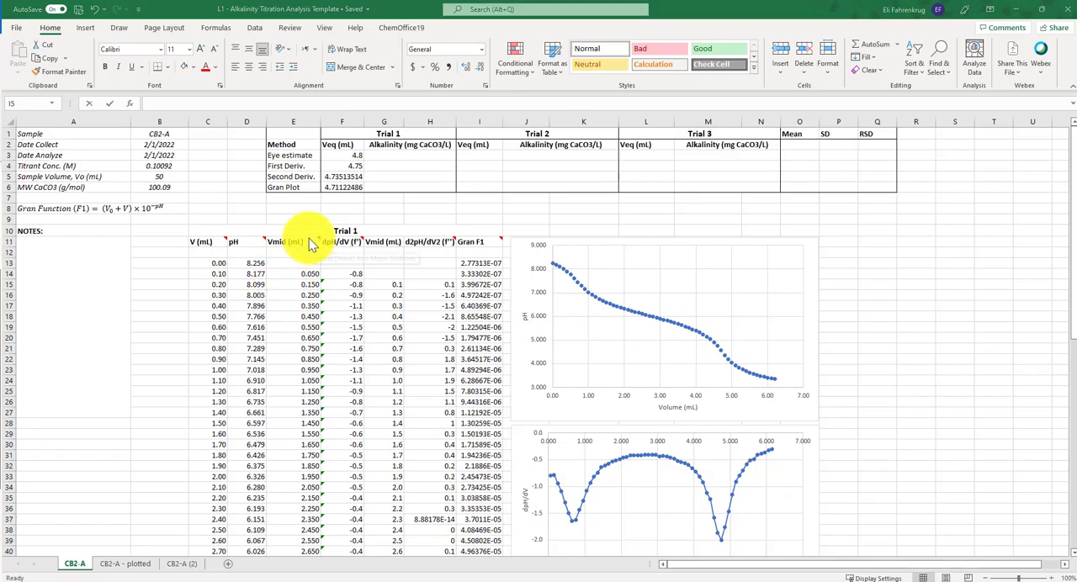
- Copy the Trial 1 title, column headings and first data rows in C10:I16 to P10, beside the charts
{"action": "left_click_drag", "start_coordinate": [308, 236], "coordinate": [468, 297]}
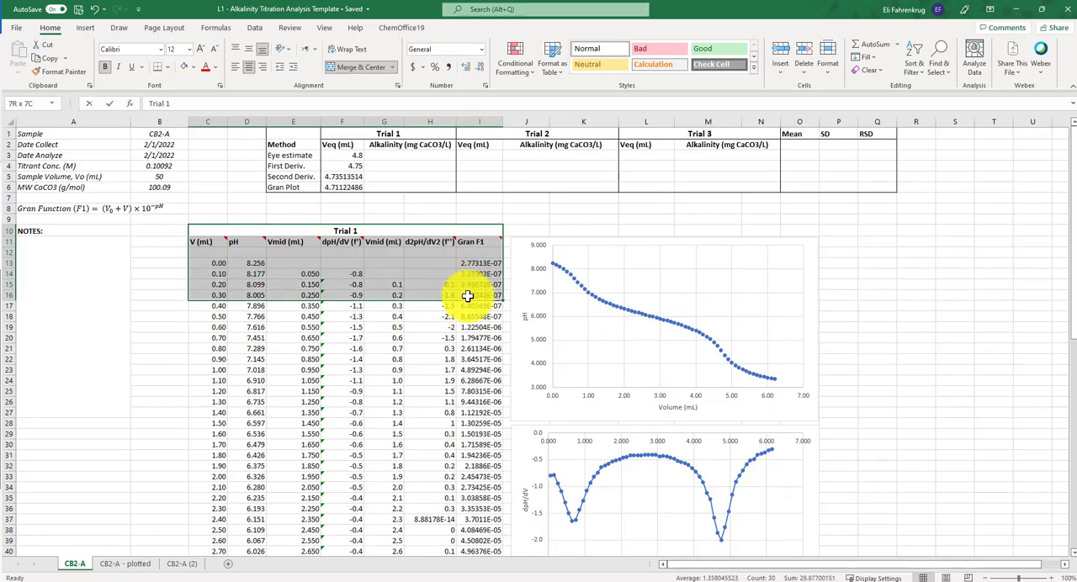
{"action": "key", "text": "ctrl+c"}
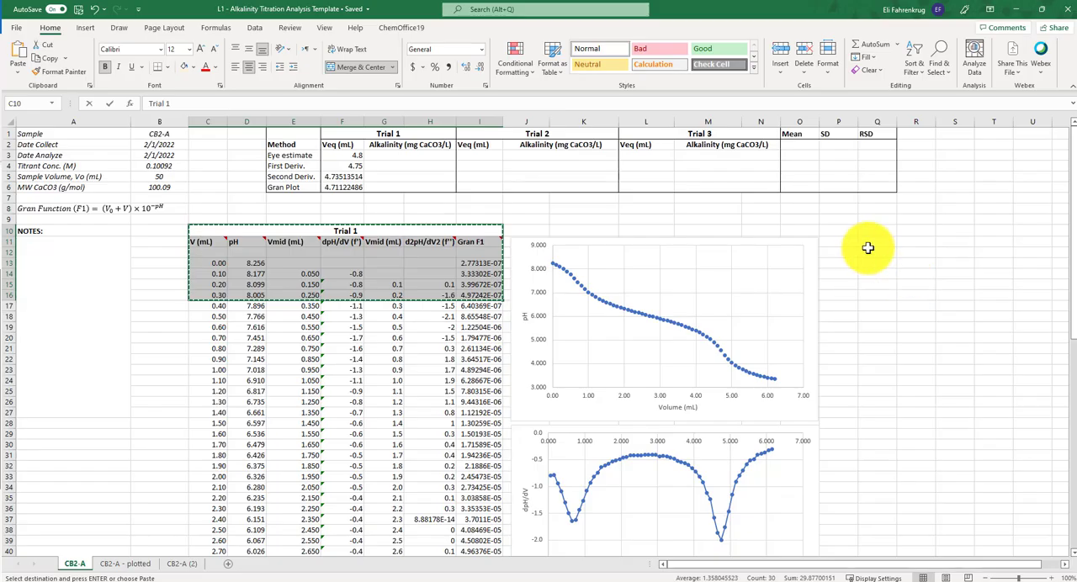
{"action": "left_click", "coordinate": [844, 230]}
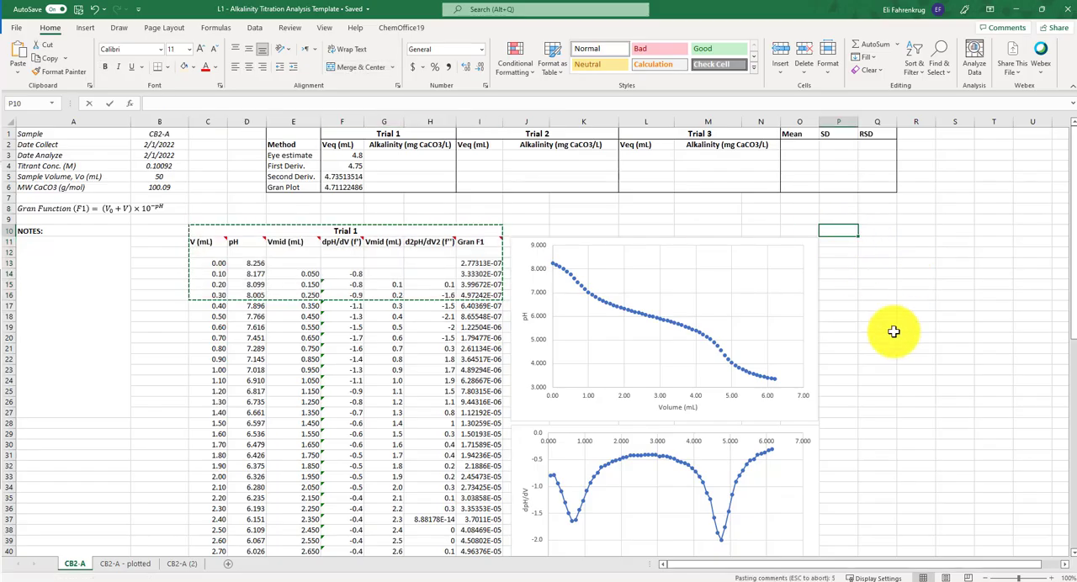
{"action": "key", "text": "ctrl+v"}
{"action": "left_click_drag", "start_coordinate": [995, 567], "coordinate": [1060, 569]}
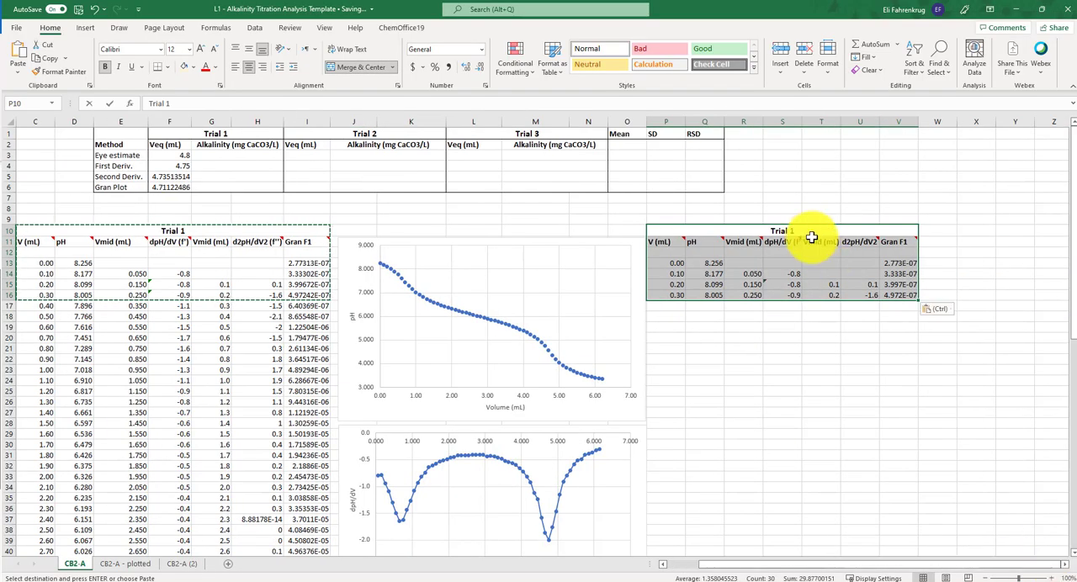
- Rename the copied block's title in P10 as Trial 2 and select its first volume cell, P13
{"action": "double_click", "coordinate": [787, 231]}
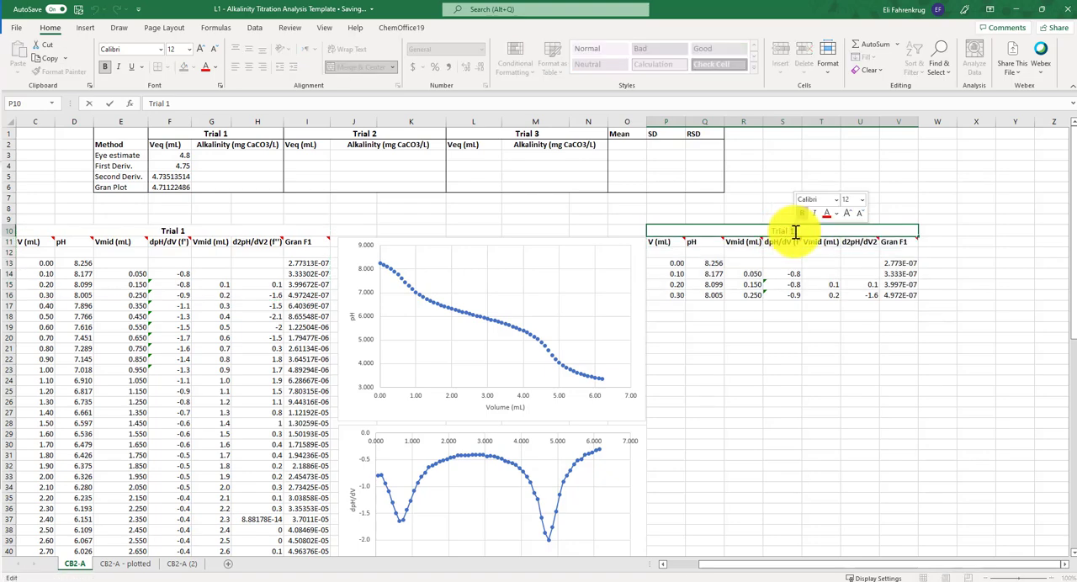
{"action": "type", "text": "2"}
{"action": "left_click", "coordinate": [818, 361]}
{"action": "left_click", "coordinate": [674, 264]}
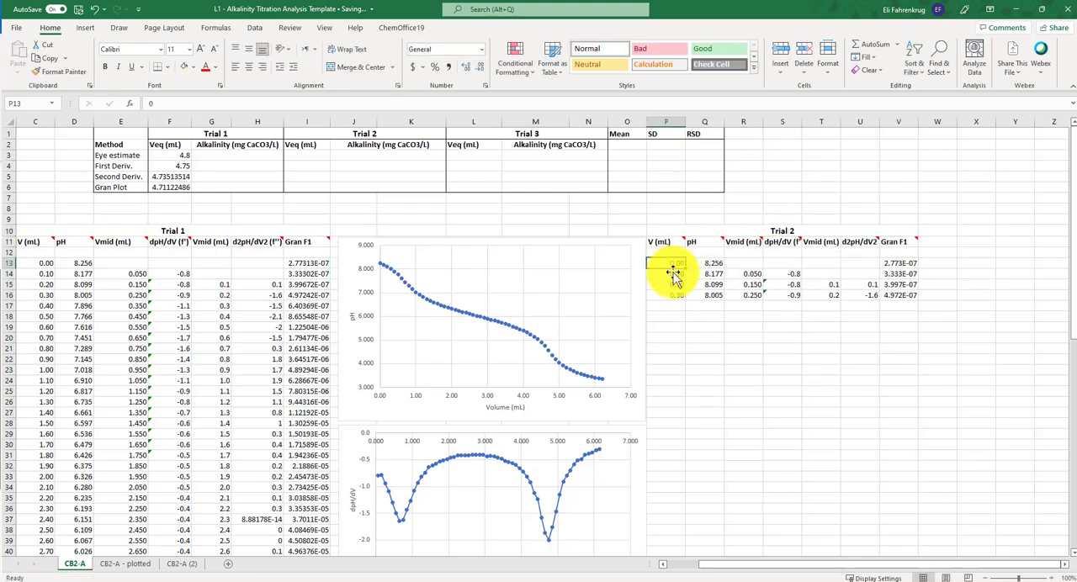